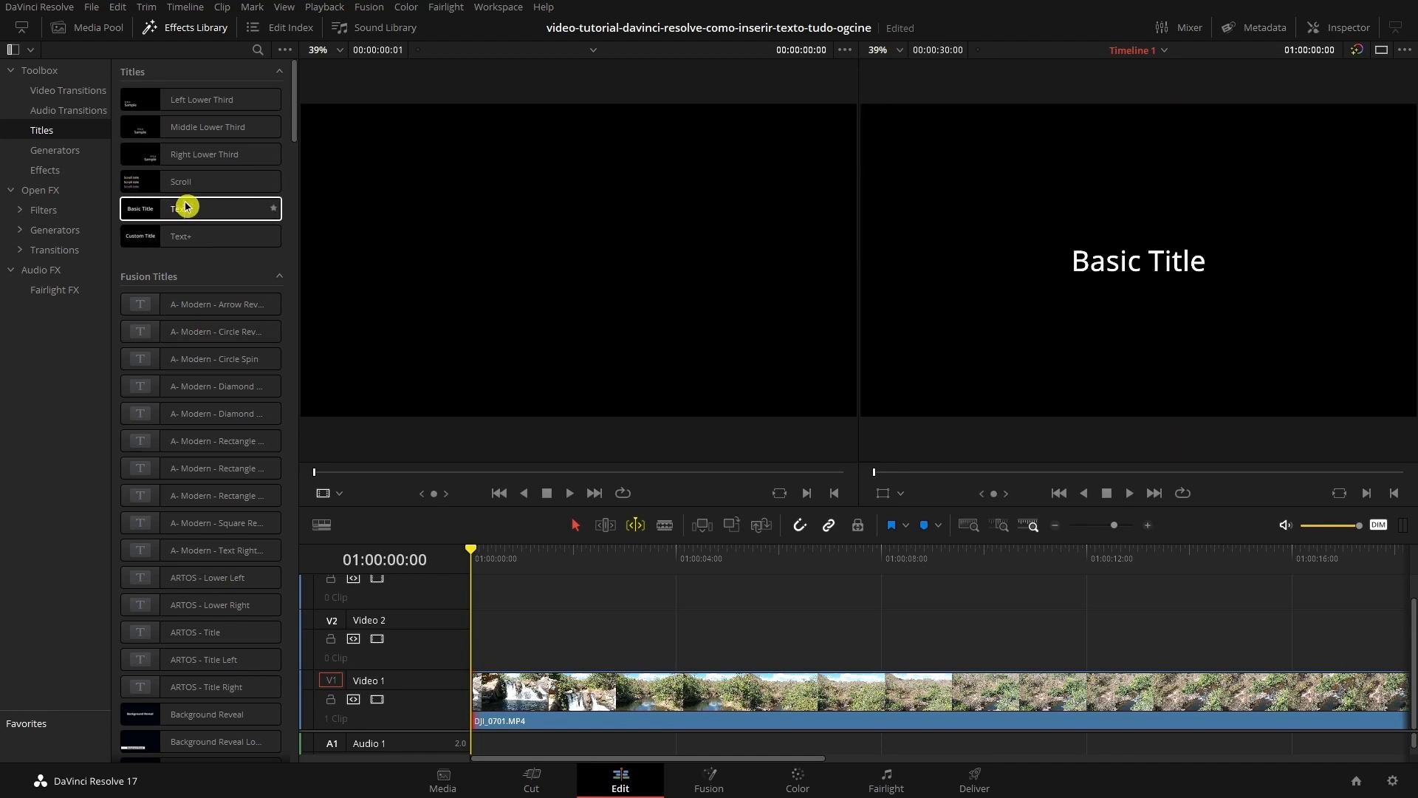
Step: Add a Text+ title at the start of the Video 2 track and view its settings
click(159, 215)
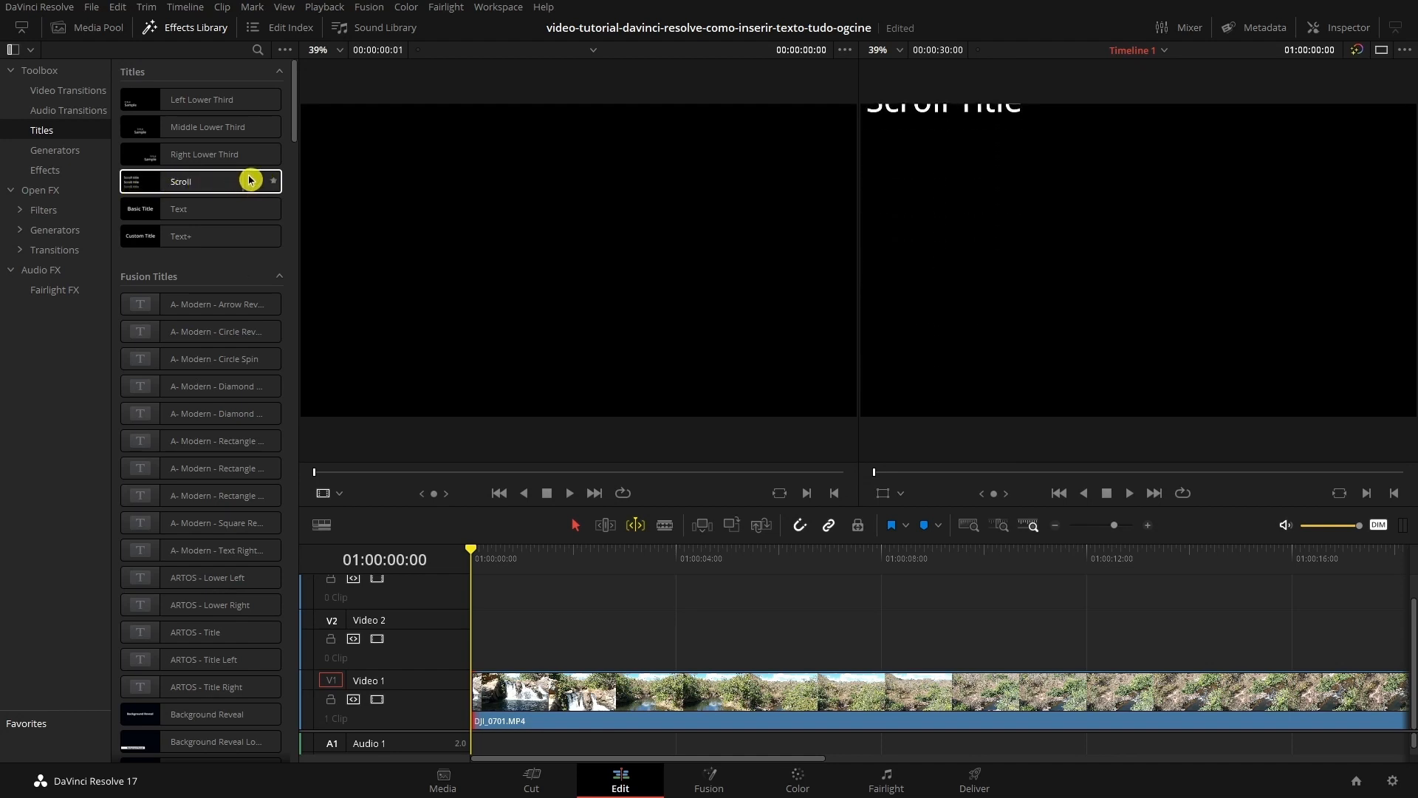
click(193, 236)
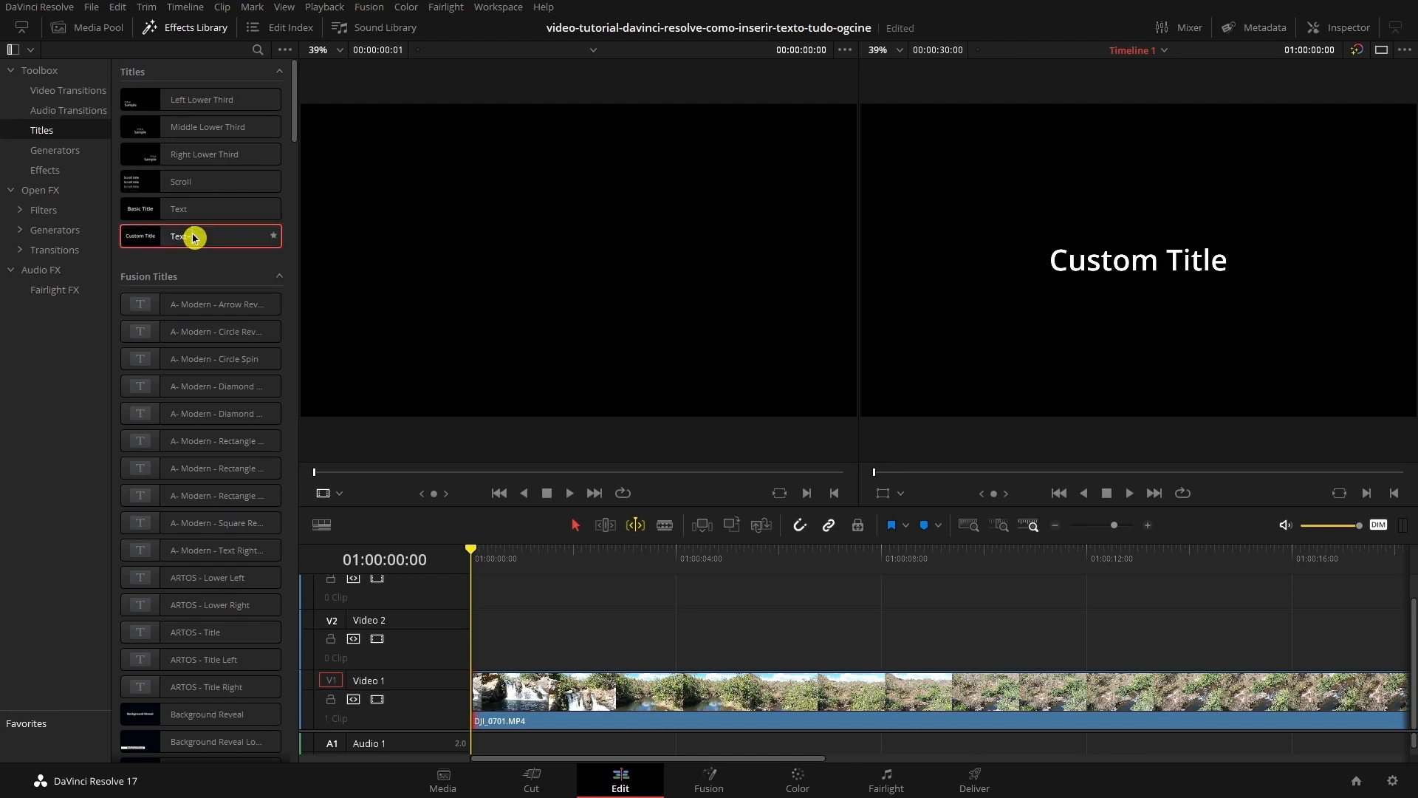
drag(198, 240, 473, 650)
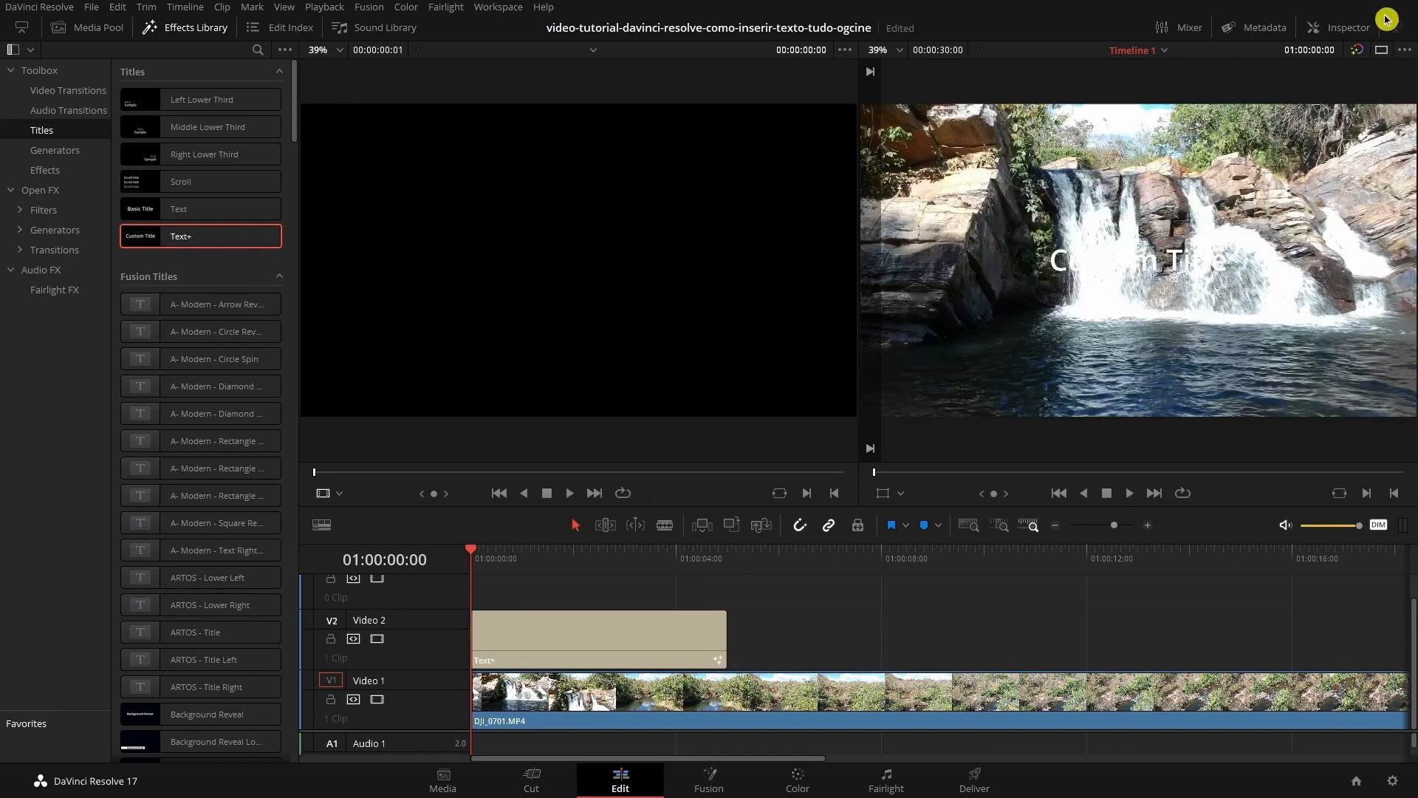
click(1338, 28)
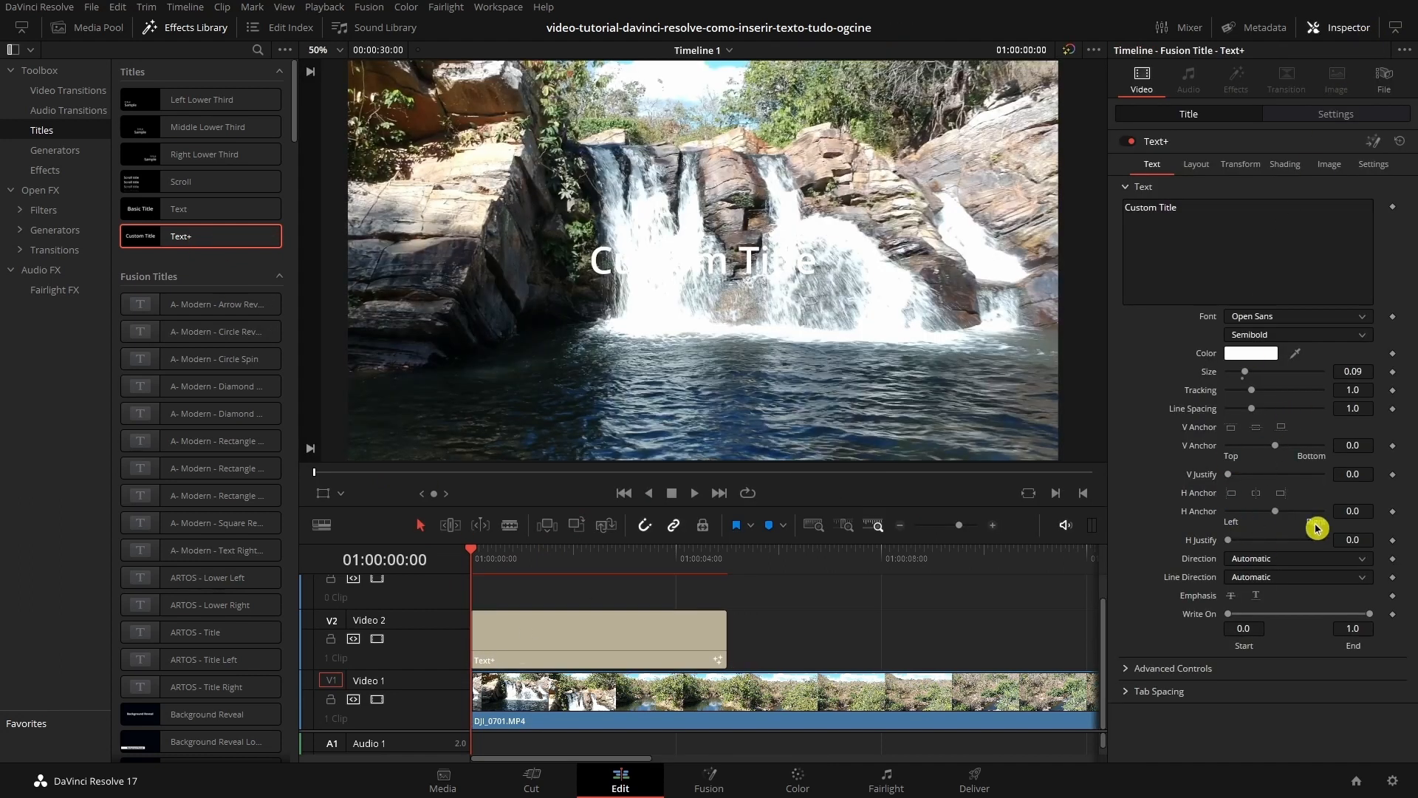
click(553, 561)
click(581, 631)
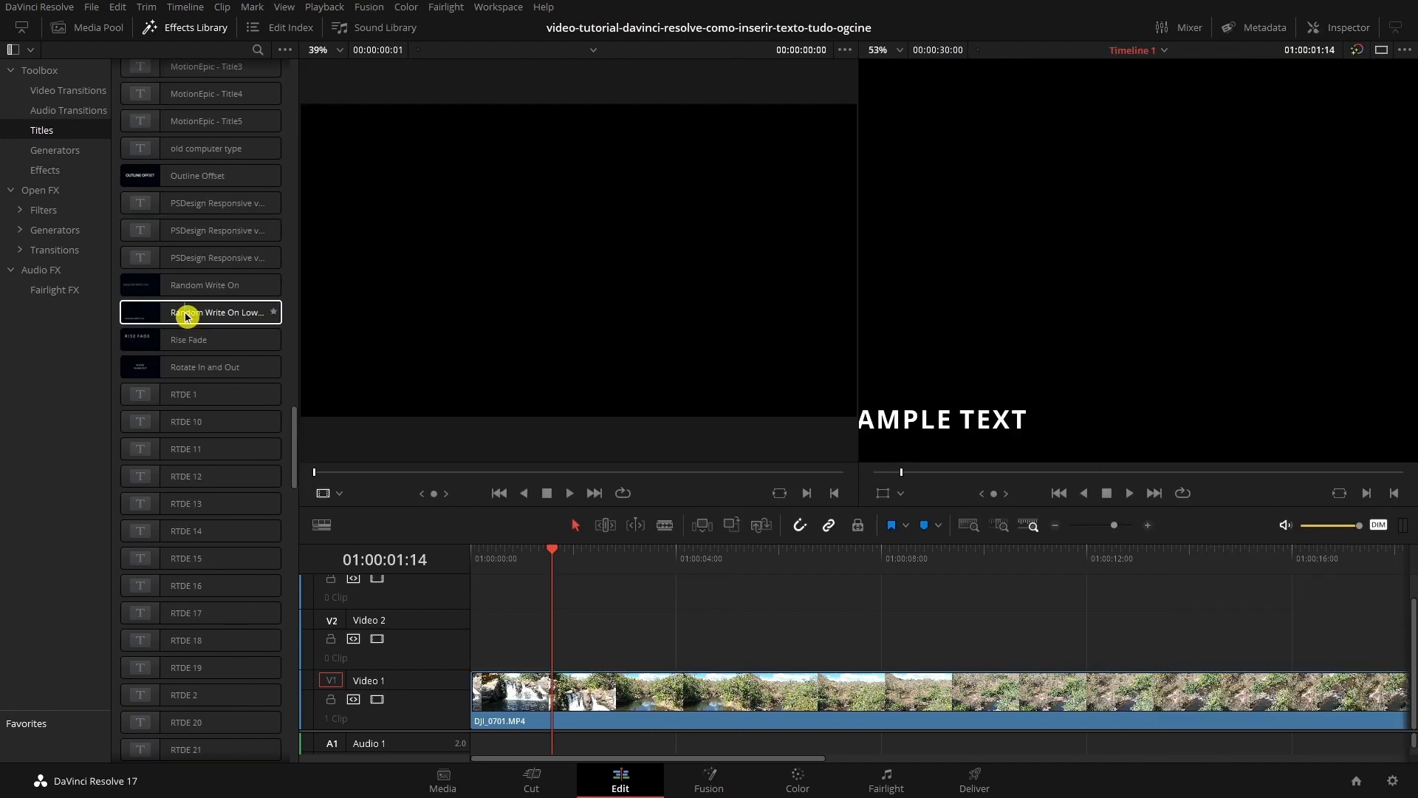
Step: Add a basic Text title at the start of the Video 2 track and move the playhead to 01:00:01:05
scroll(187, 319, down, 10)
scroll(187, 319, up, 10)
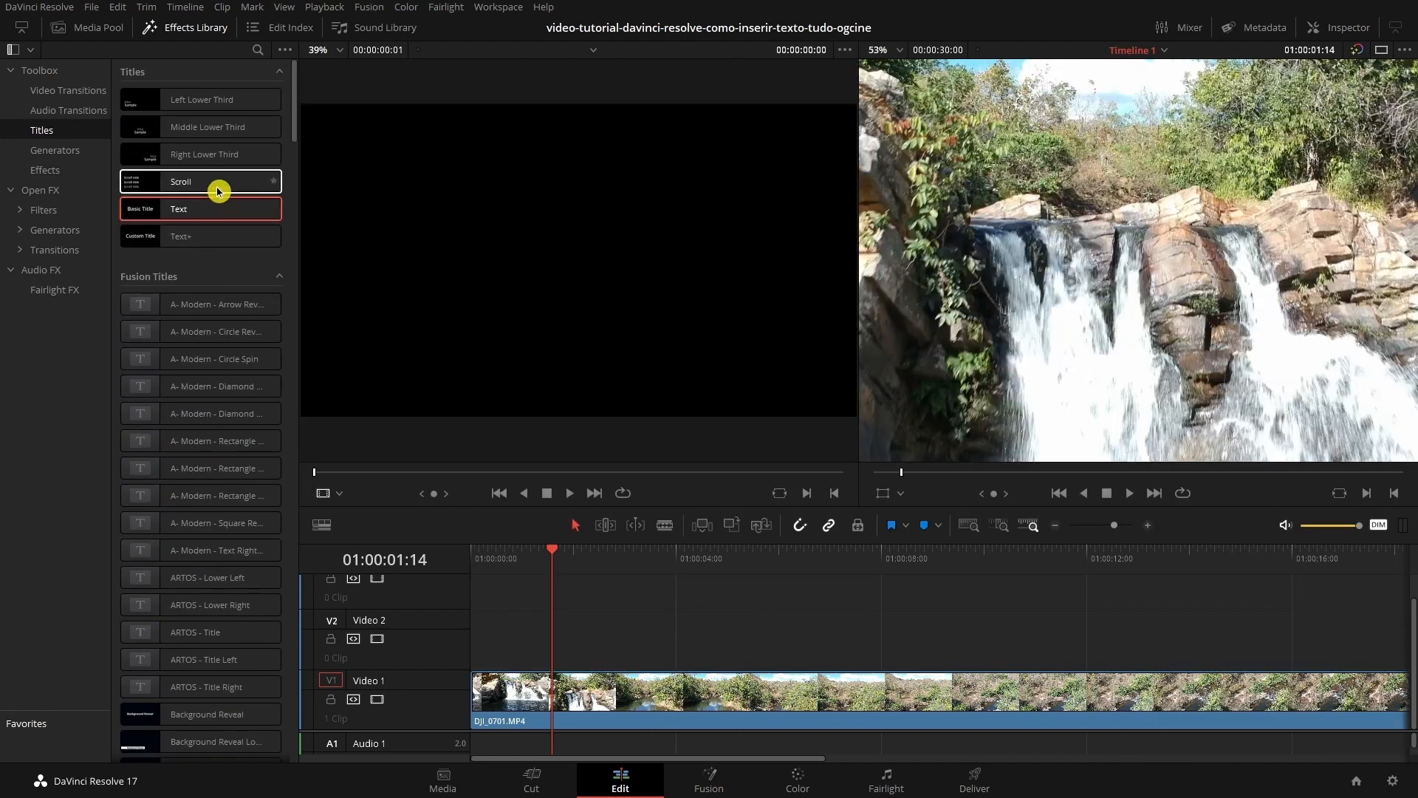
drag(177, 214, 482, 644)
click(598, 555)
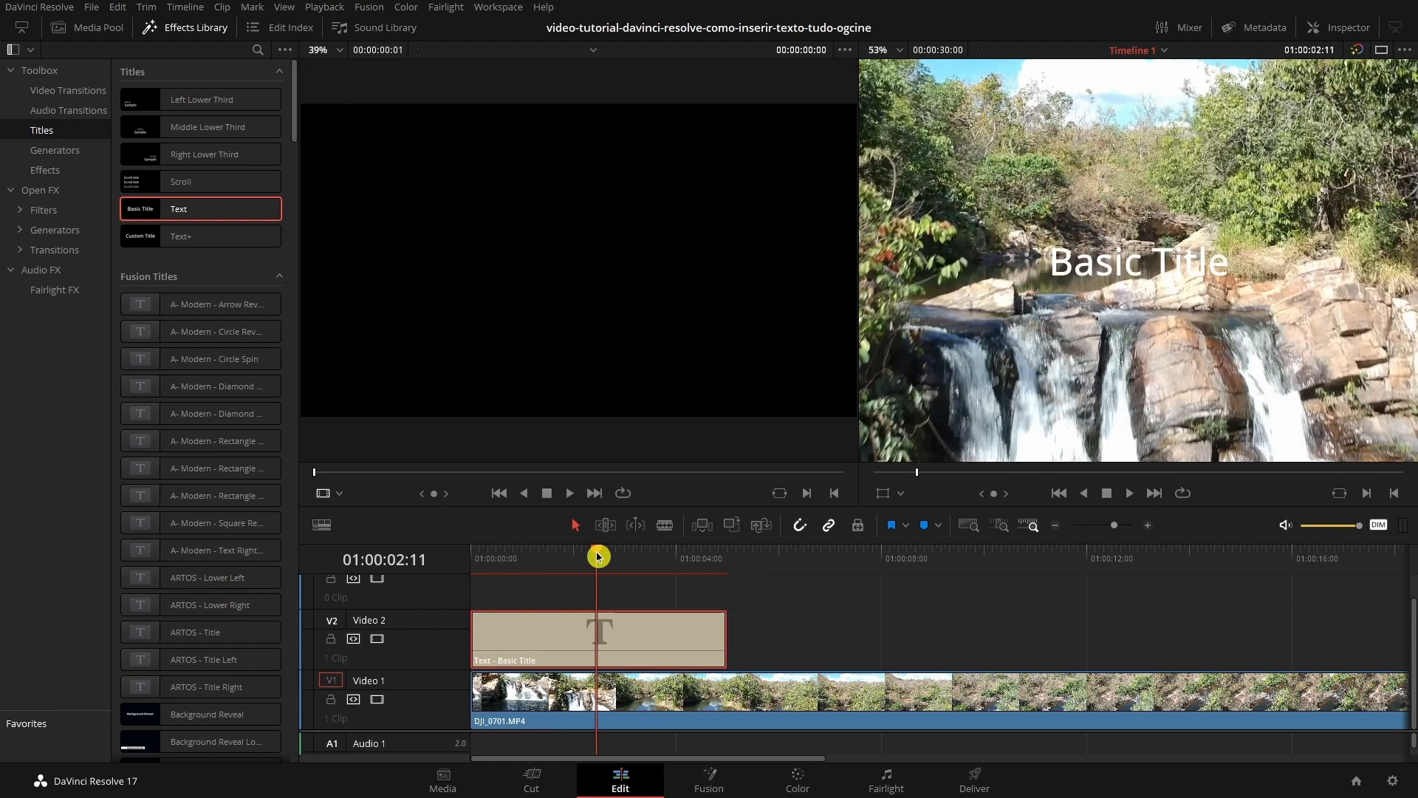
click(533, 559)
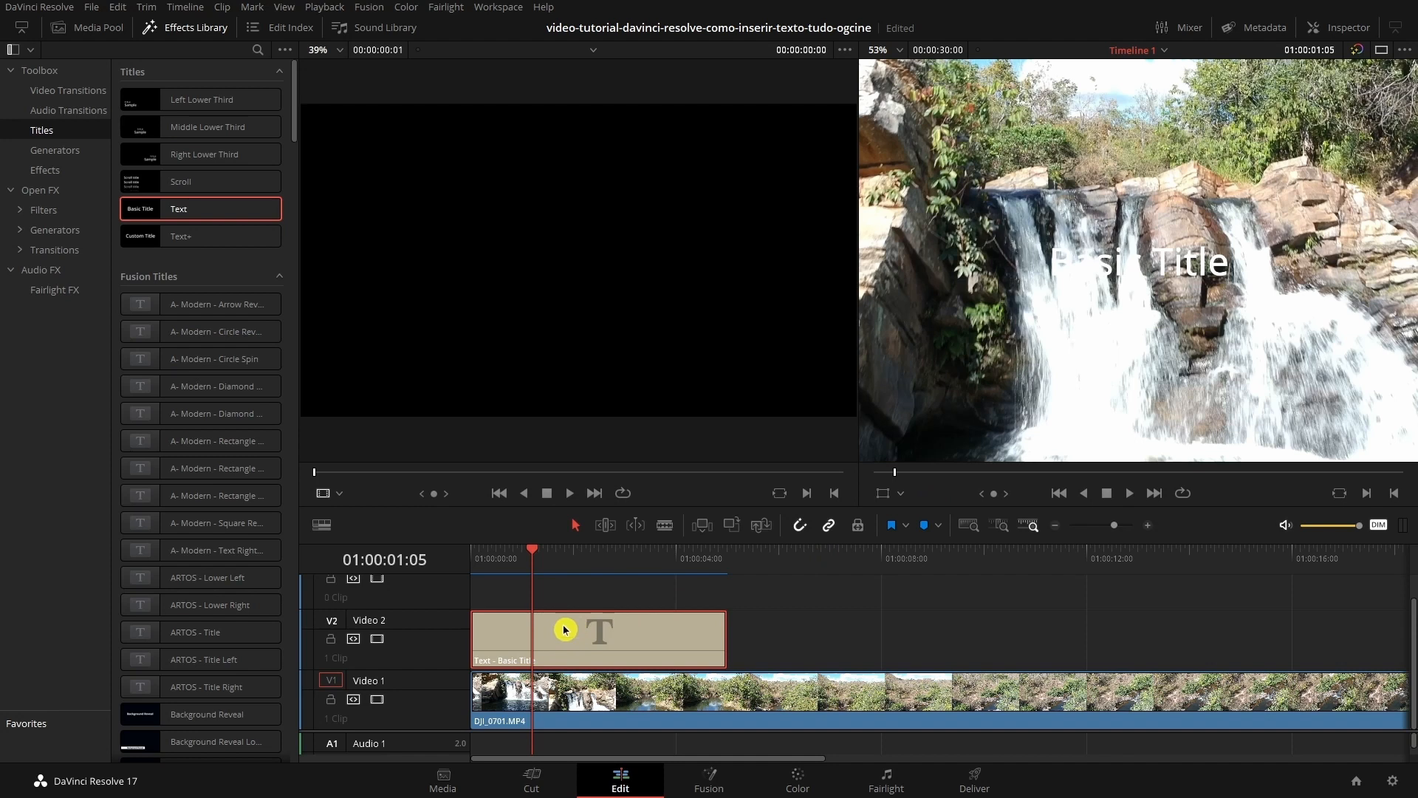
scroll(1083, 358, up, 3)
scroll(1095, 353, up, 5)
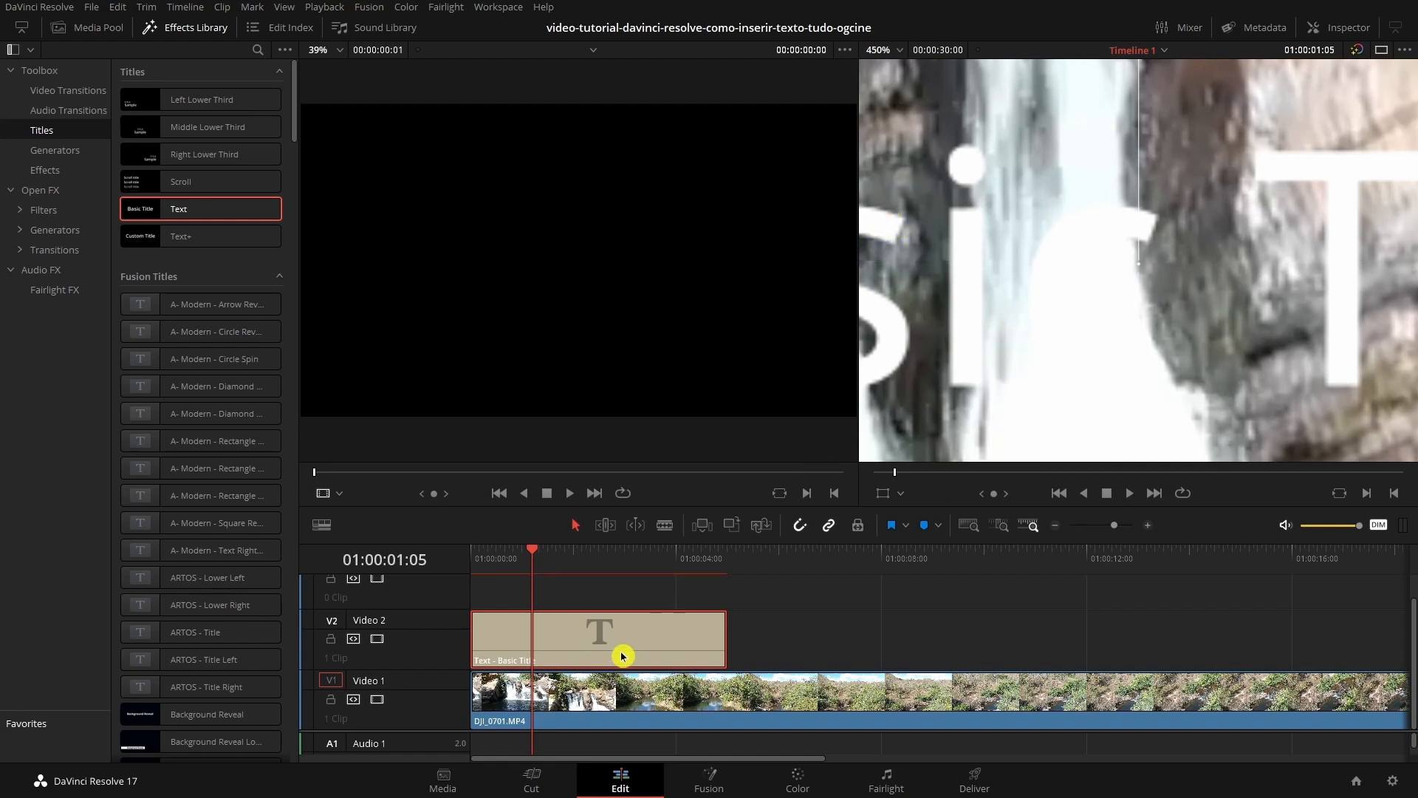
scroll(1046, 251, down, 8)
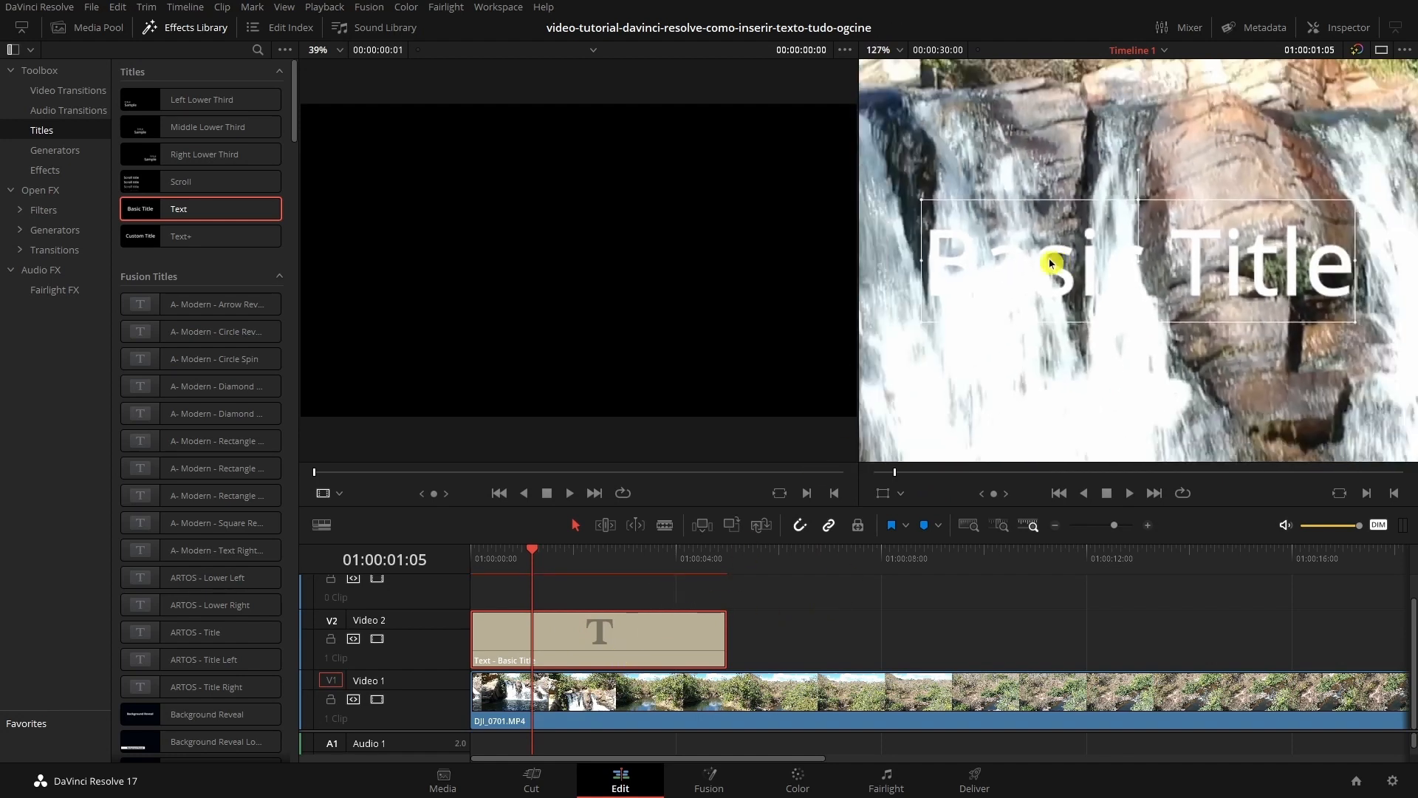
scroll(1051, 263, up, 3)
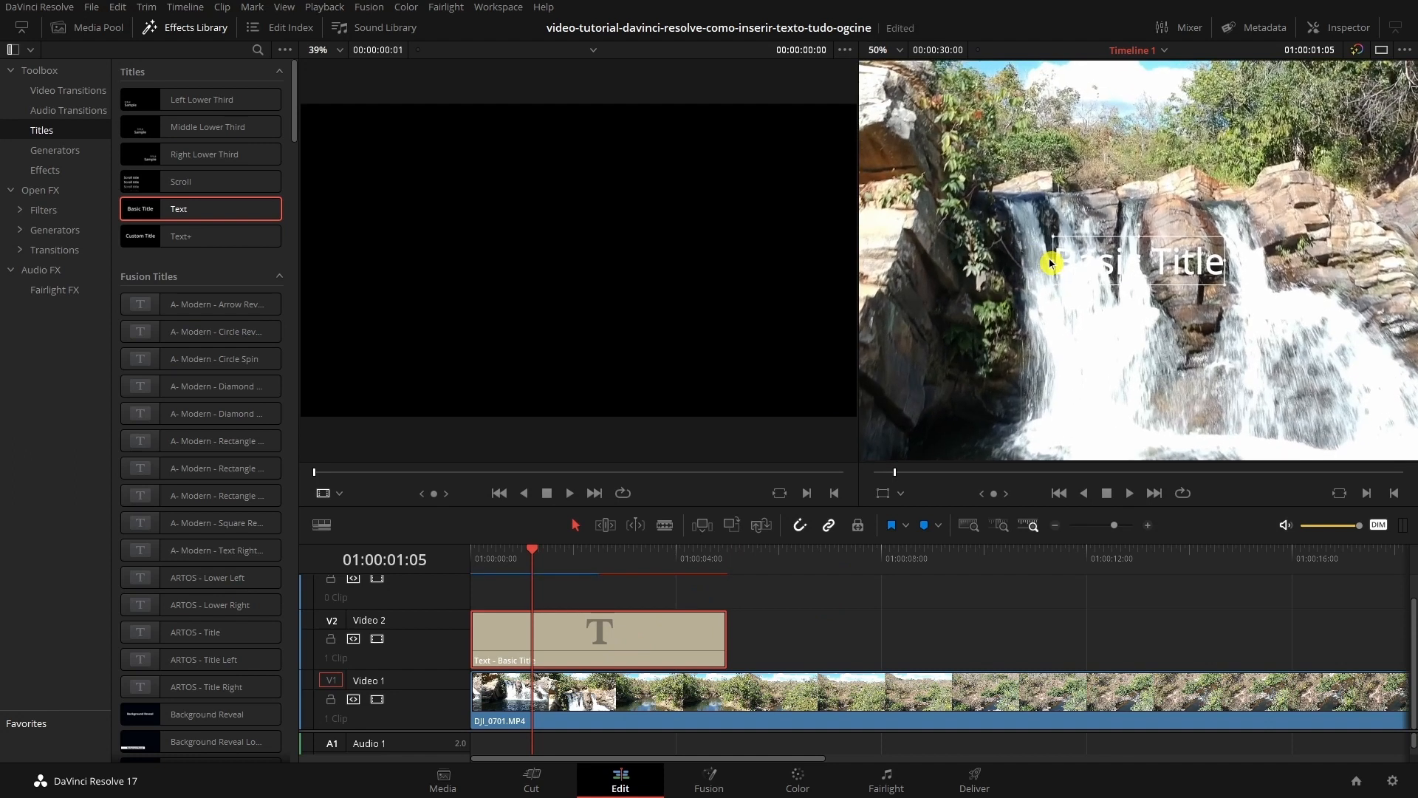
Step: Place the DJI_0701.MP4 clip on the Video 3 track above the title and undo the placement
click(89, 28)
click(181, 92)
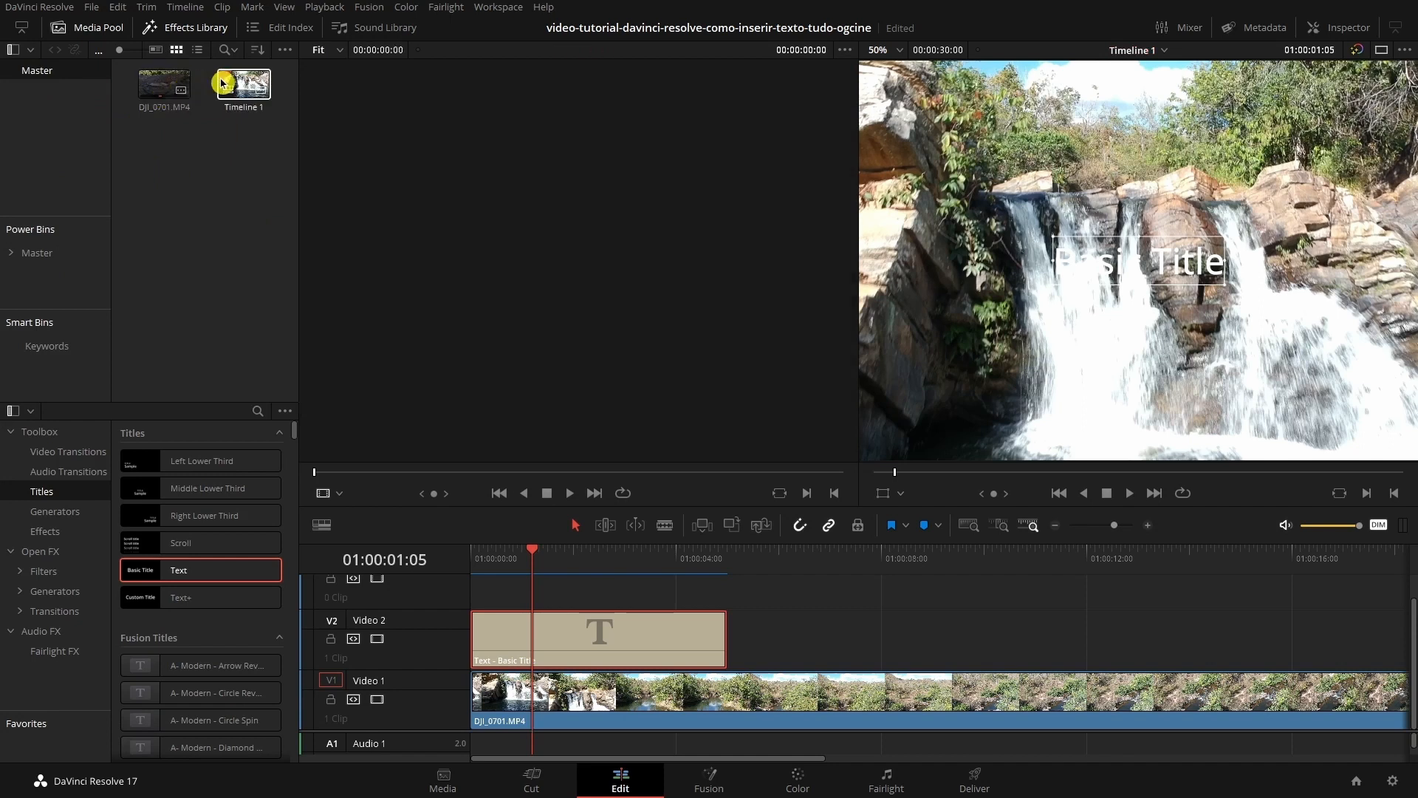
drag(181, 92, 490, 604)
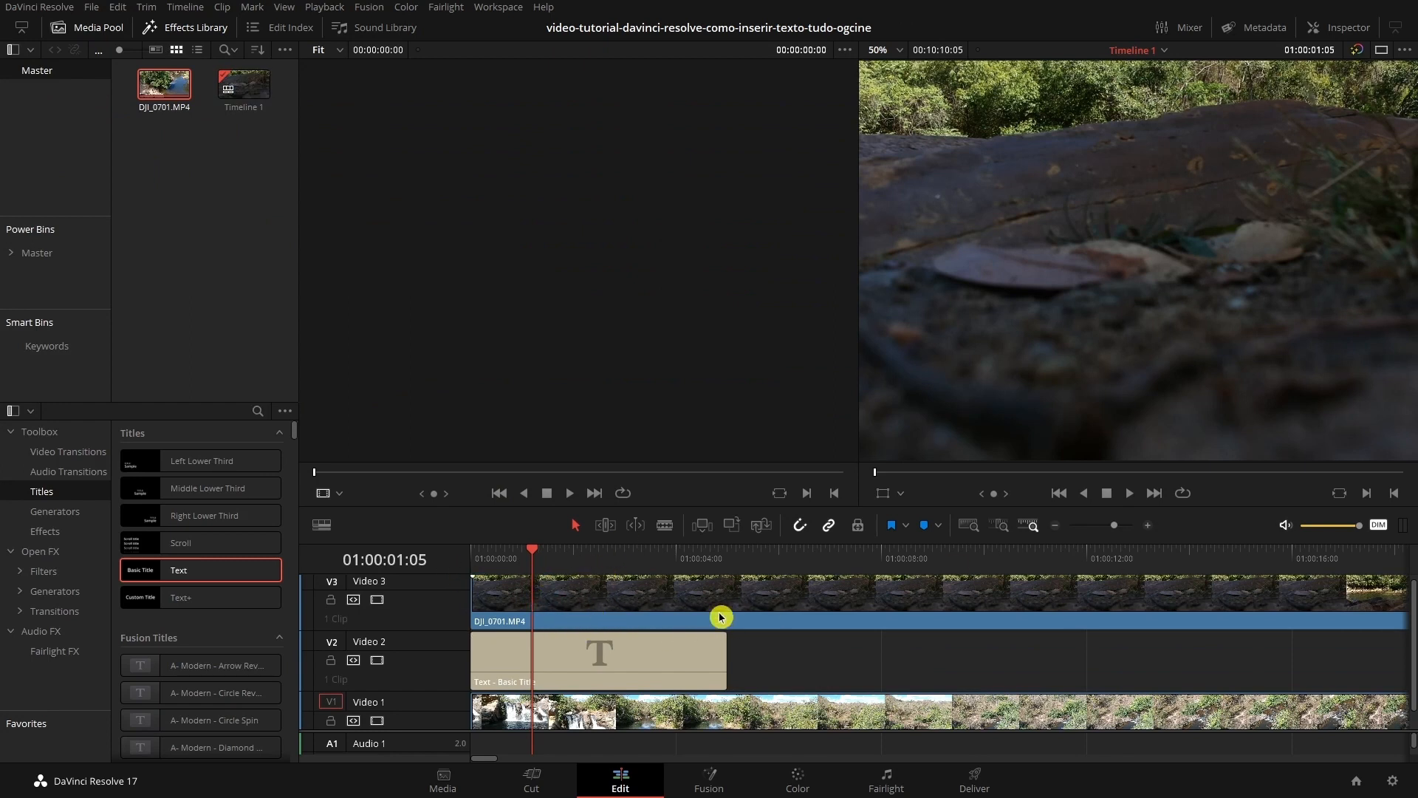
key(ctrl+z)
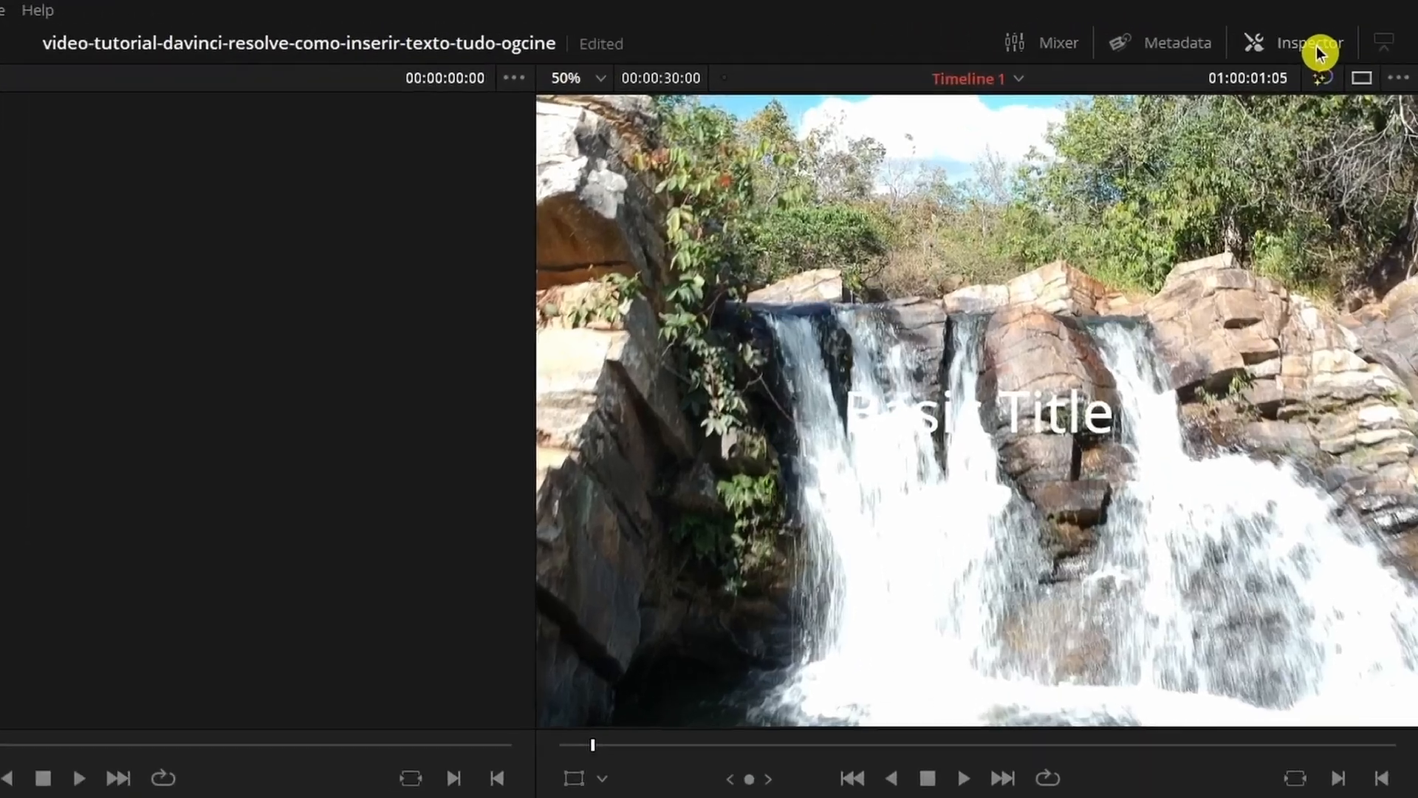
Step: Show the basic title's properties and replace its text with "Pirenópolis"
click(1353, 29)
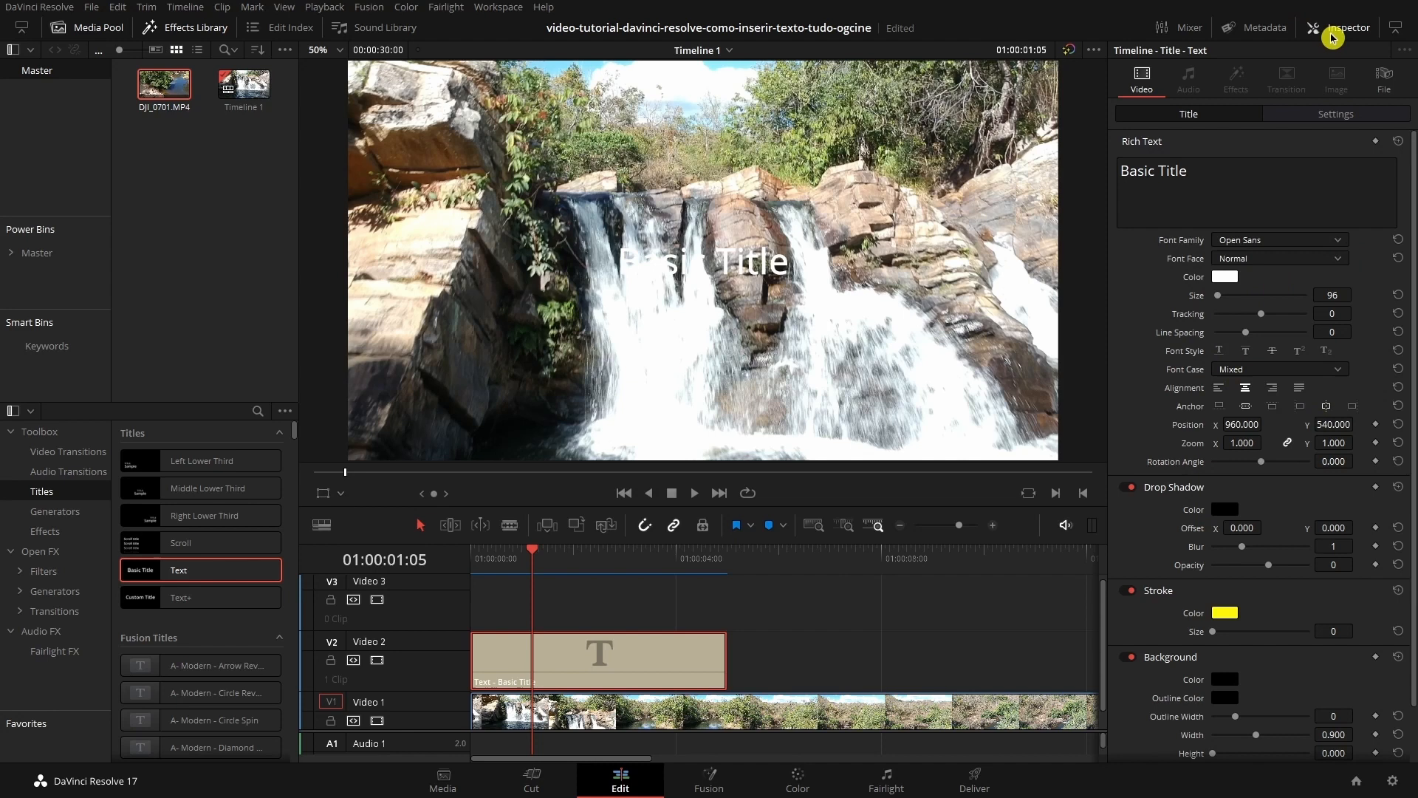
click(1333, 32)
click(1333, 33)
click(1191, 189)
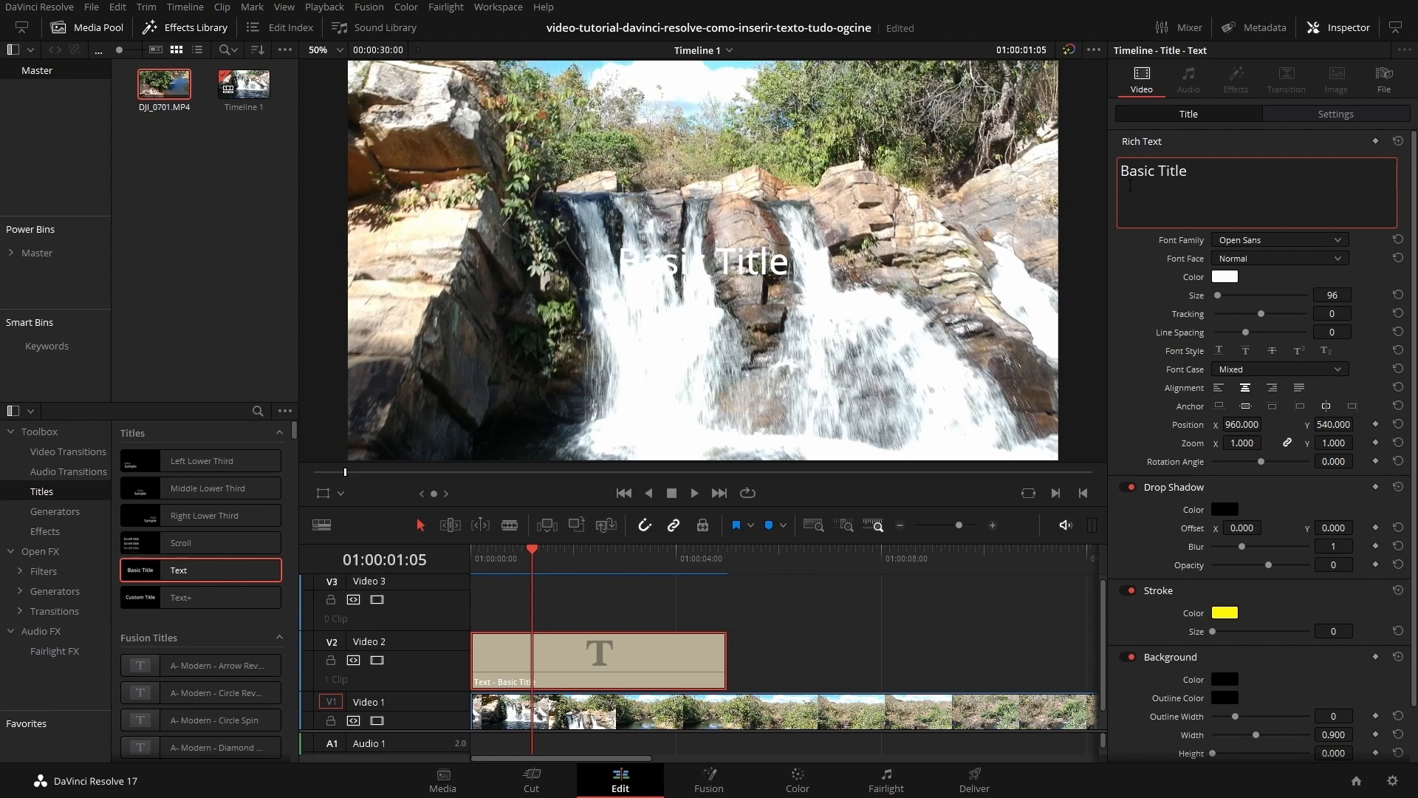
drag(1123, 183, 1122, 173)
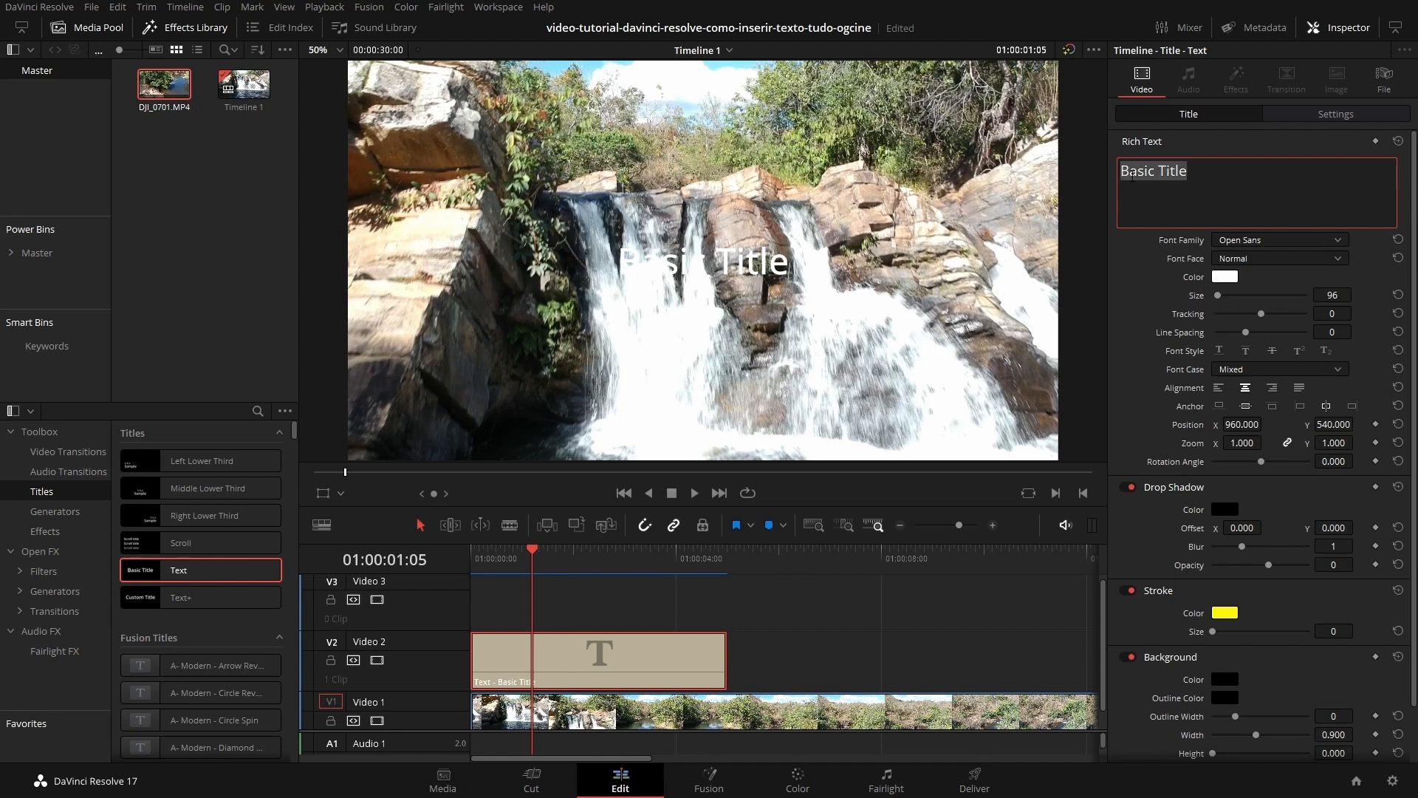
text(Pirenópo)
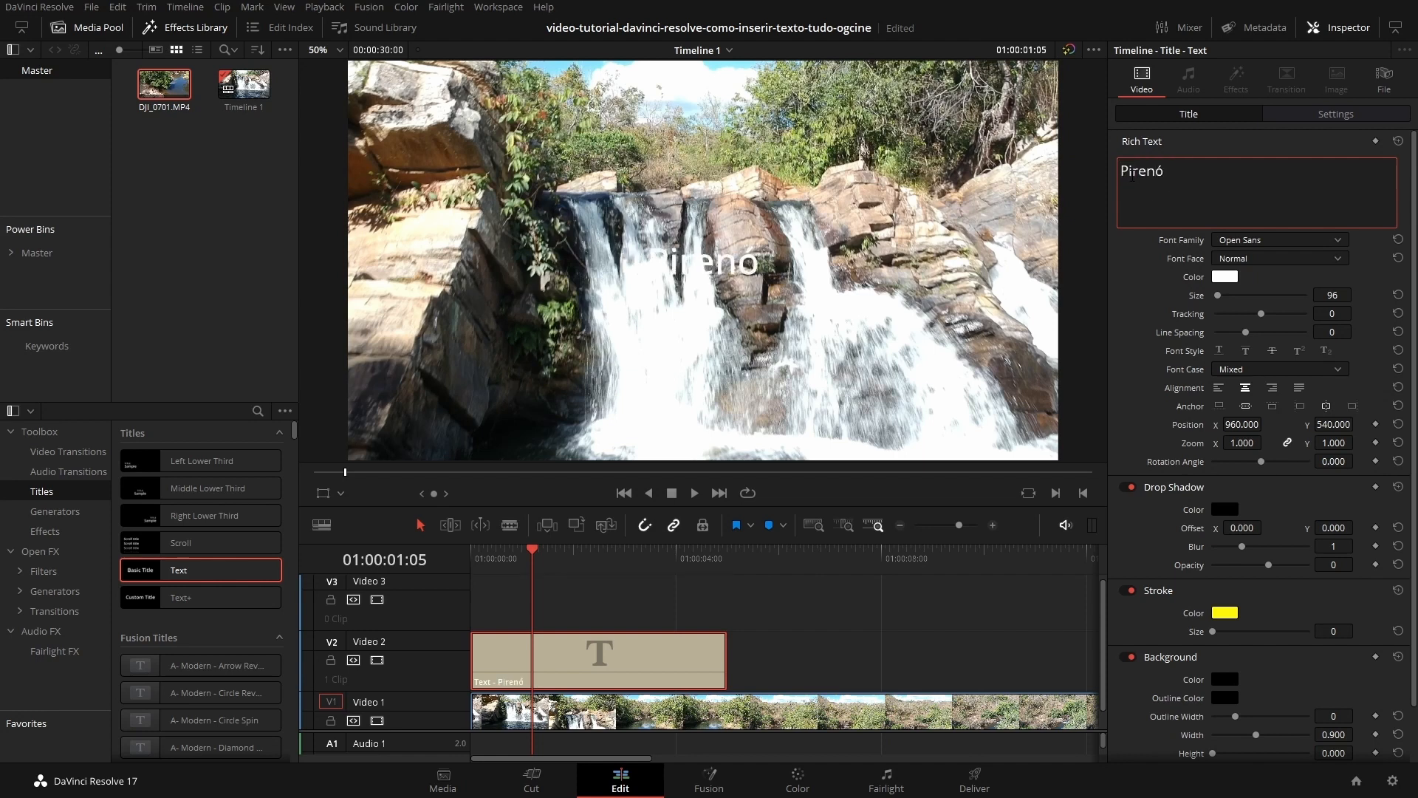
text(lis)
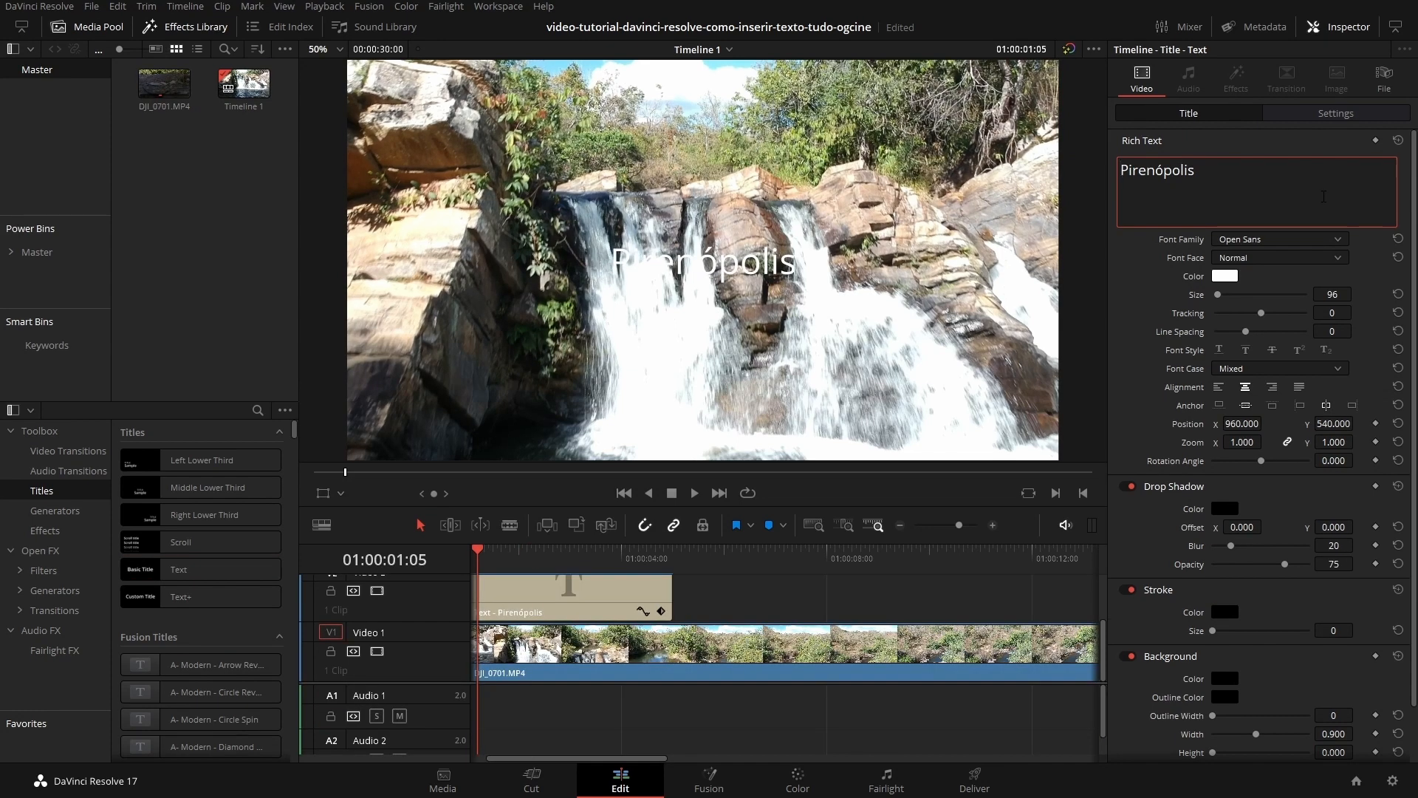
Step: Browse the font families for the title, keep Open Sans, and set the font face to Bold
click(1347, 244)
scroll(1315, 369, down, 5)
scroll(1320, 410, up, 9)
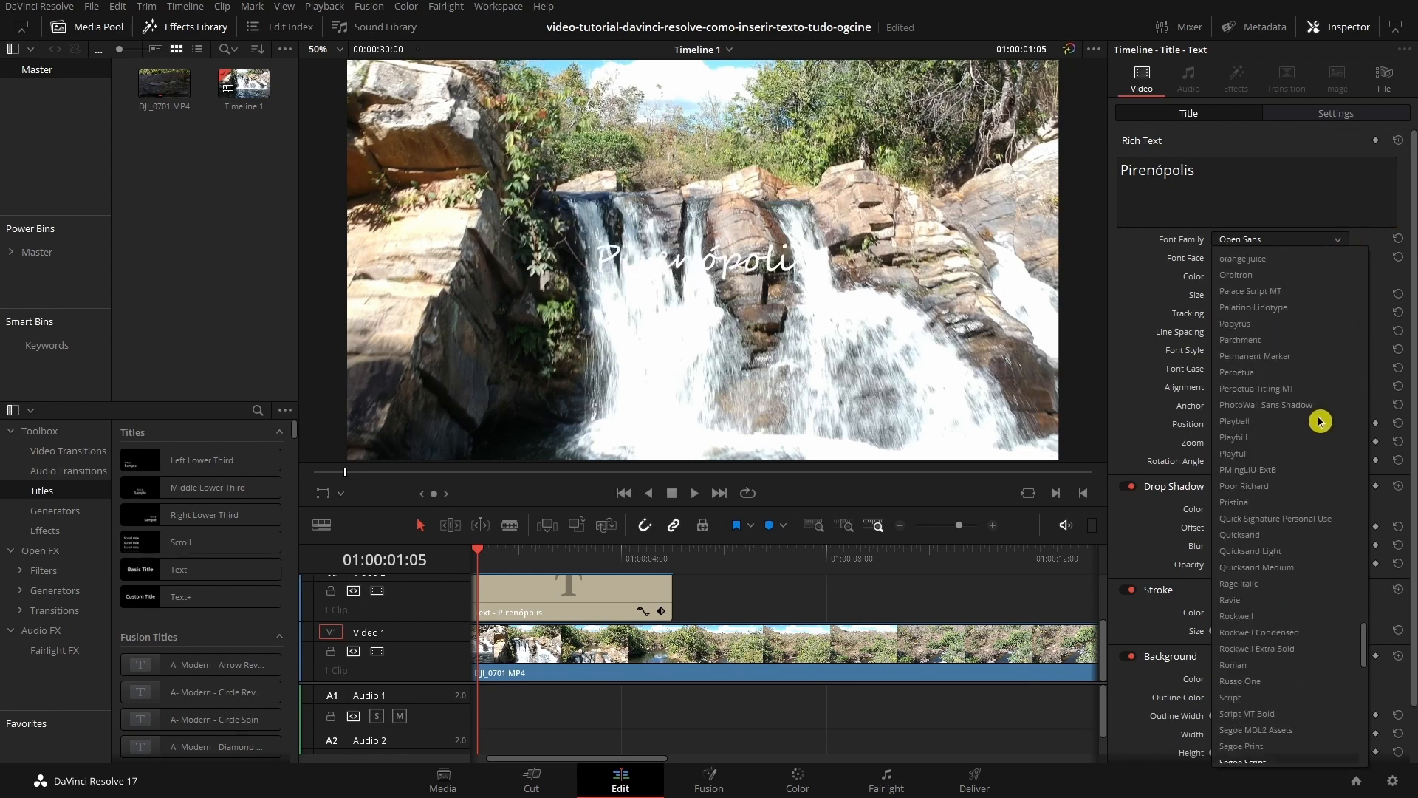
click(1345, 242)
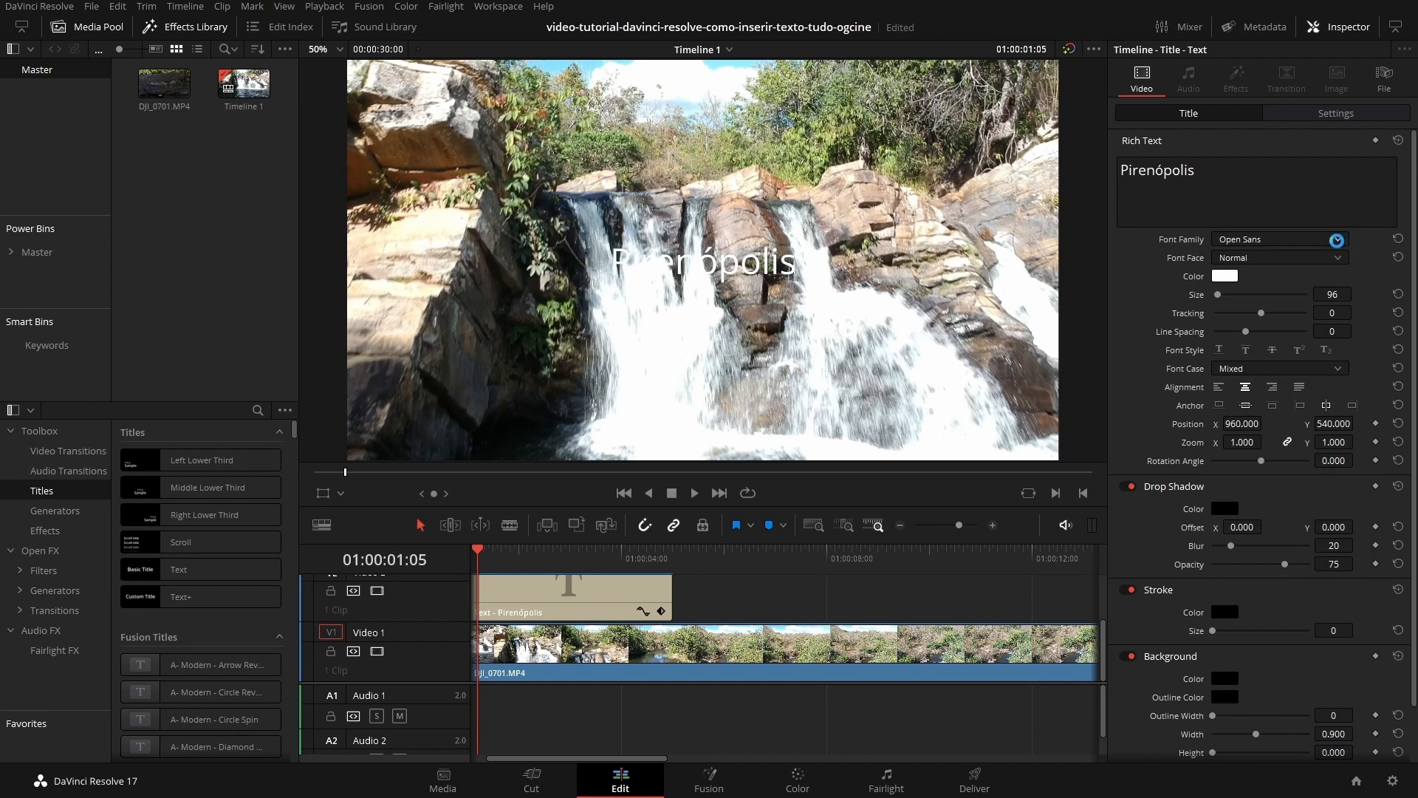
click(1282, 261)
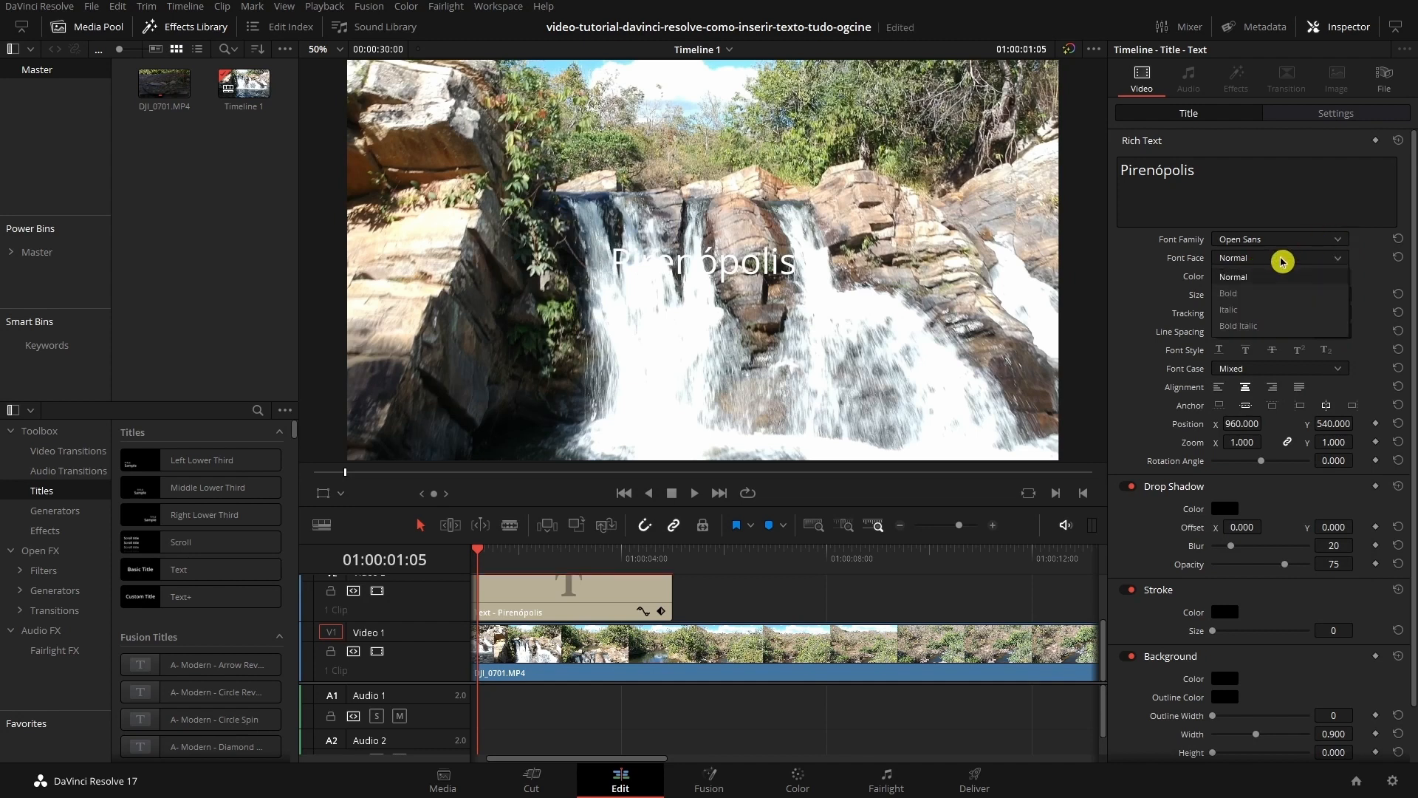
click(1252, 294)
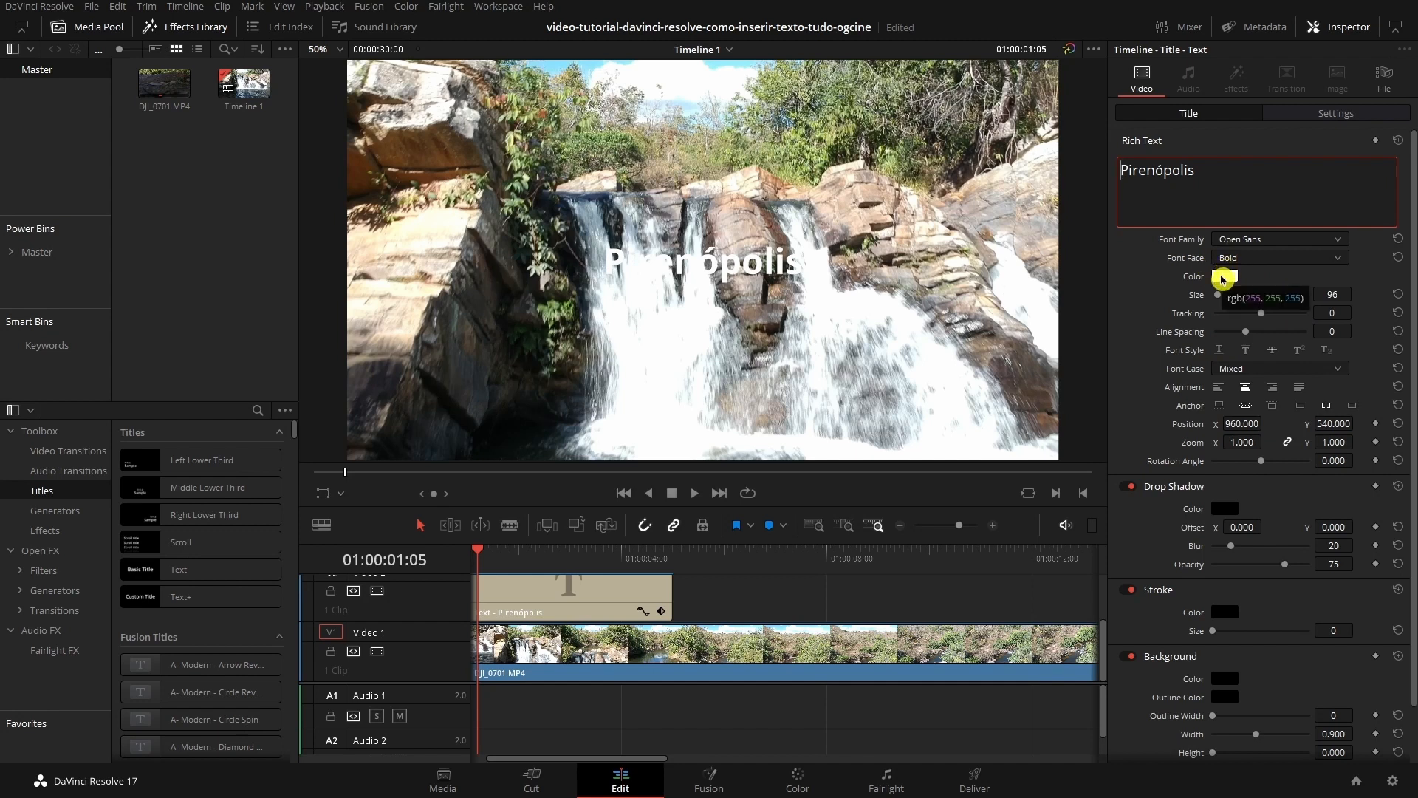
Step: Change the title's text color to the orange-red #ff3503
click(1224, 276)
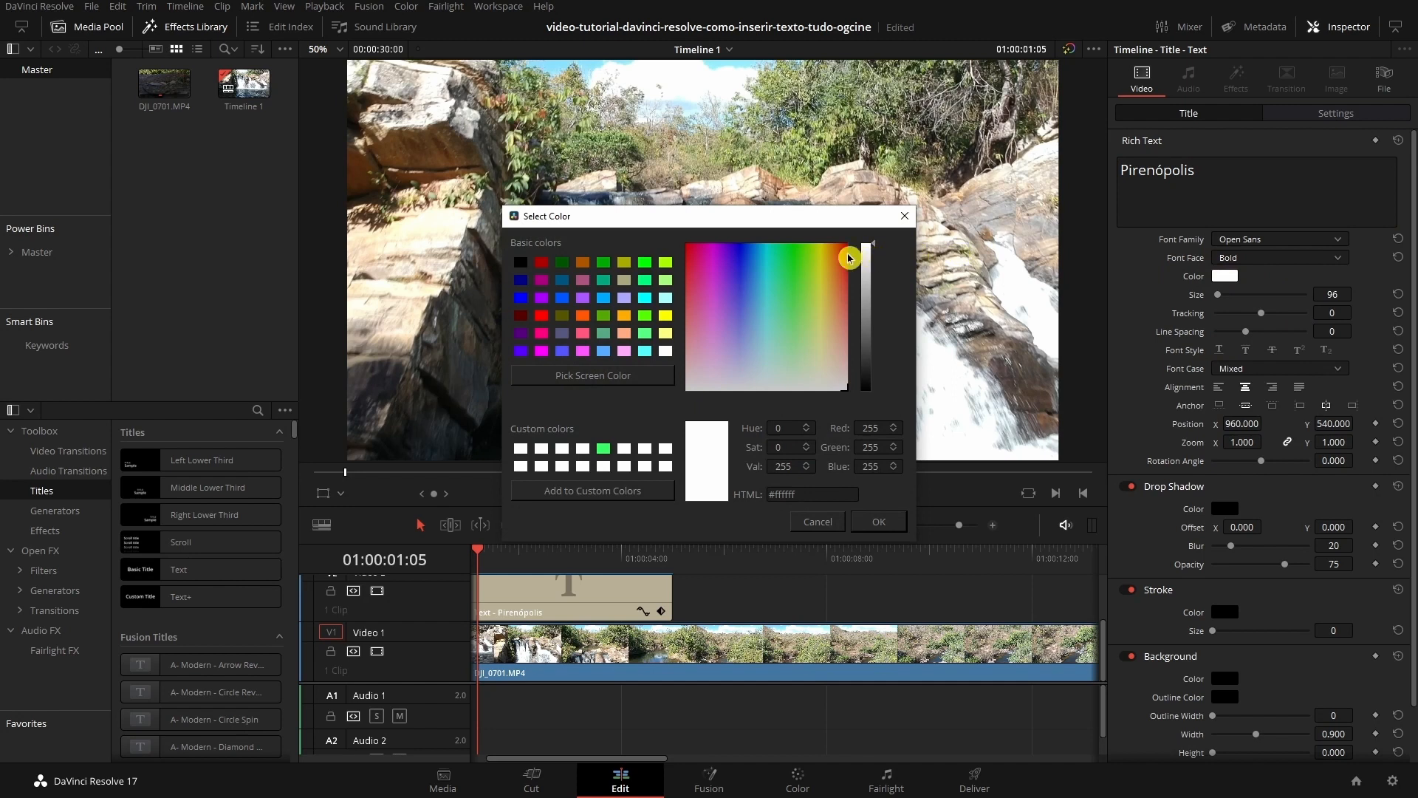
click(835, 261)
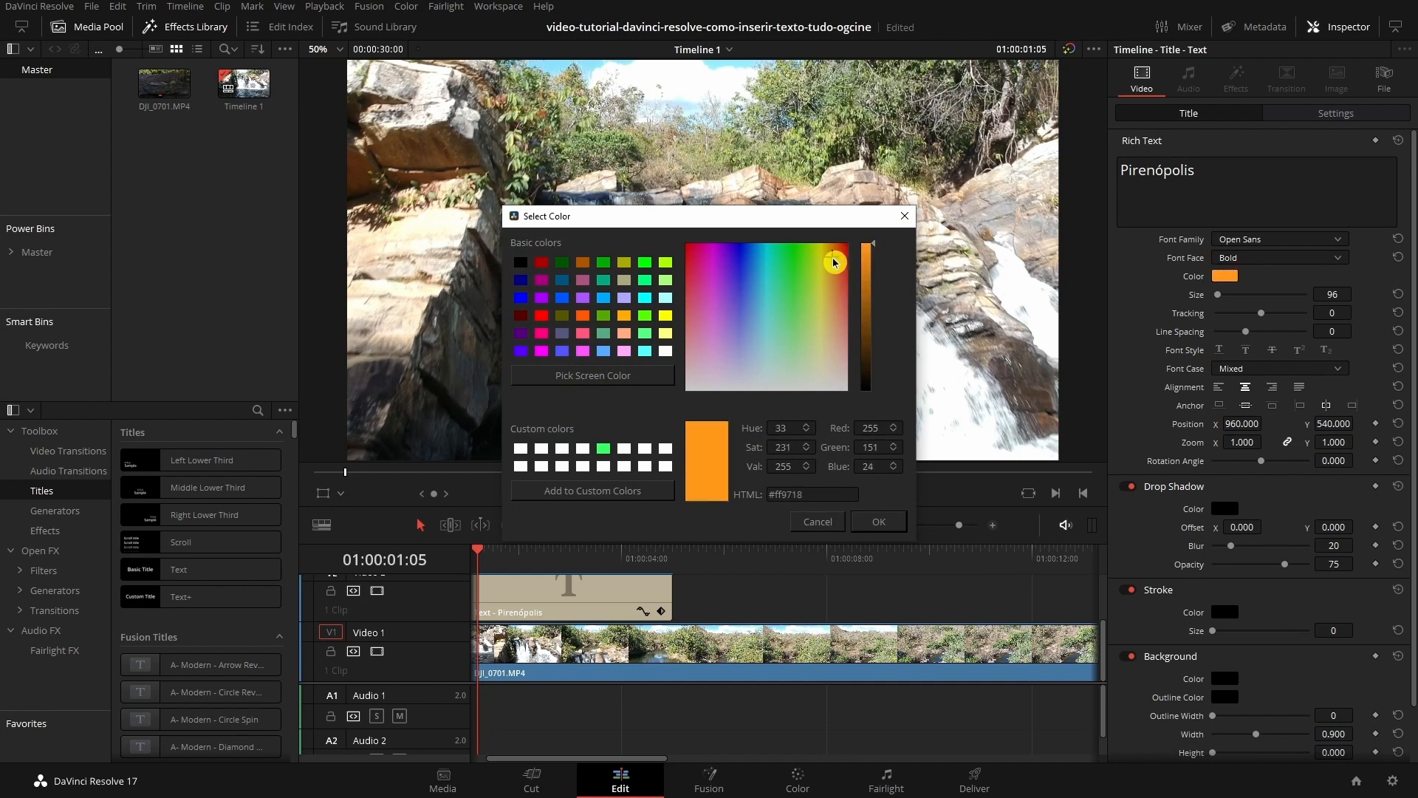
mouse_move(846, 251)
mouse_down()
mouse_move(830, 246)
mouse_move(844, 250)
mouse_up()
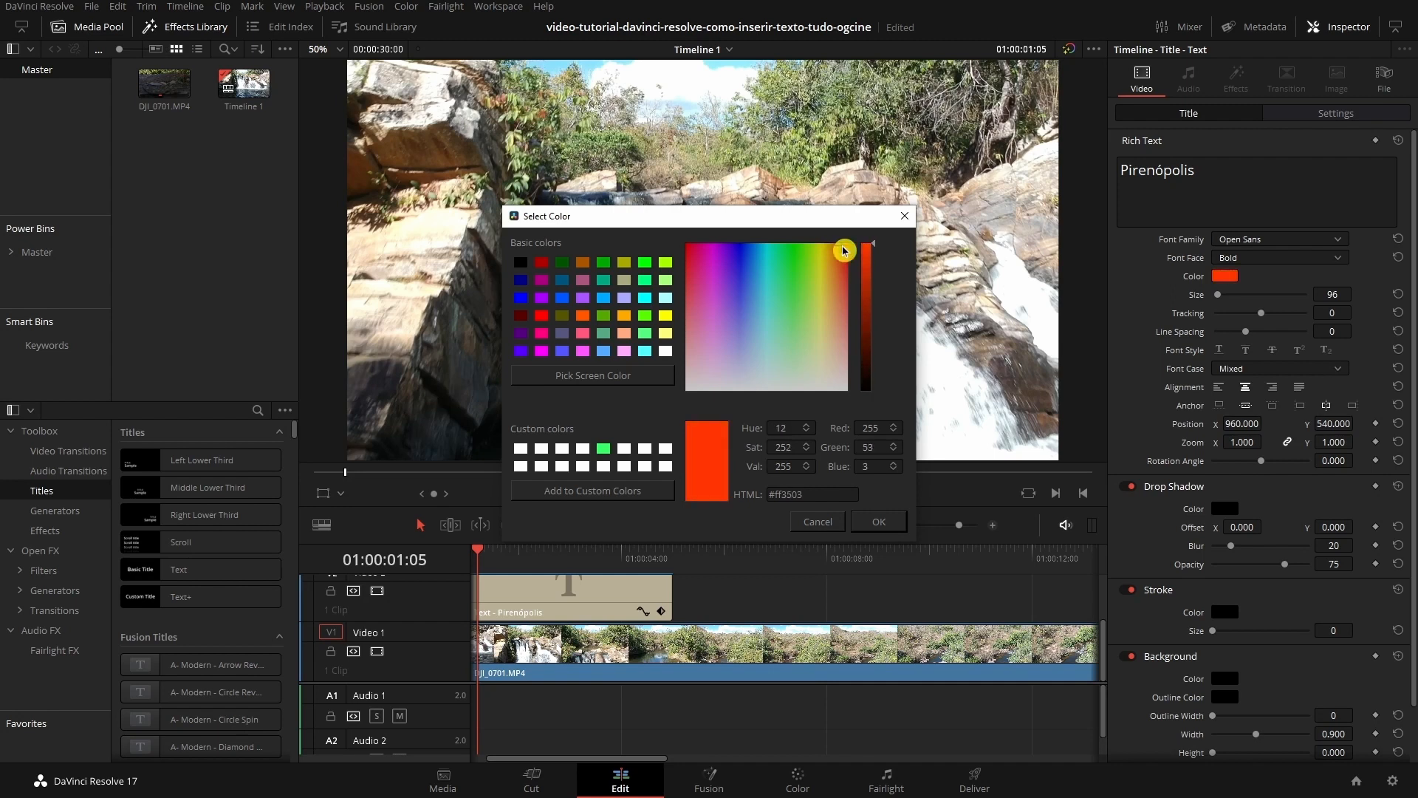
click(880, 520)
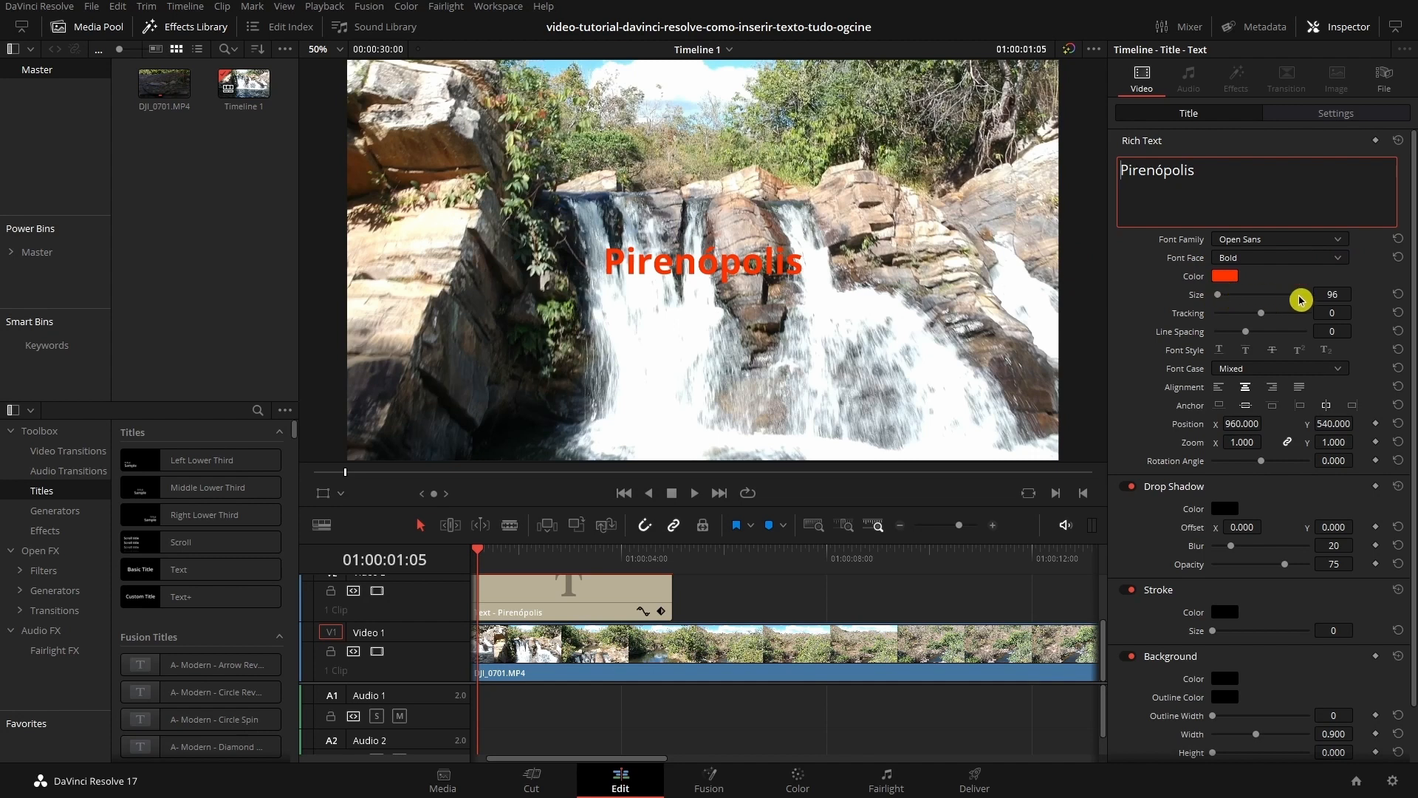
Step: Set the title's size to 119, its tracking to 16 and its line spacing to -158
drag(1327, 296, 1374, 296)
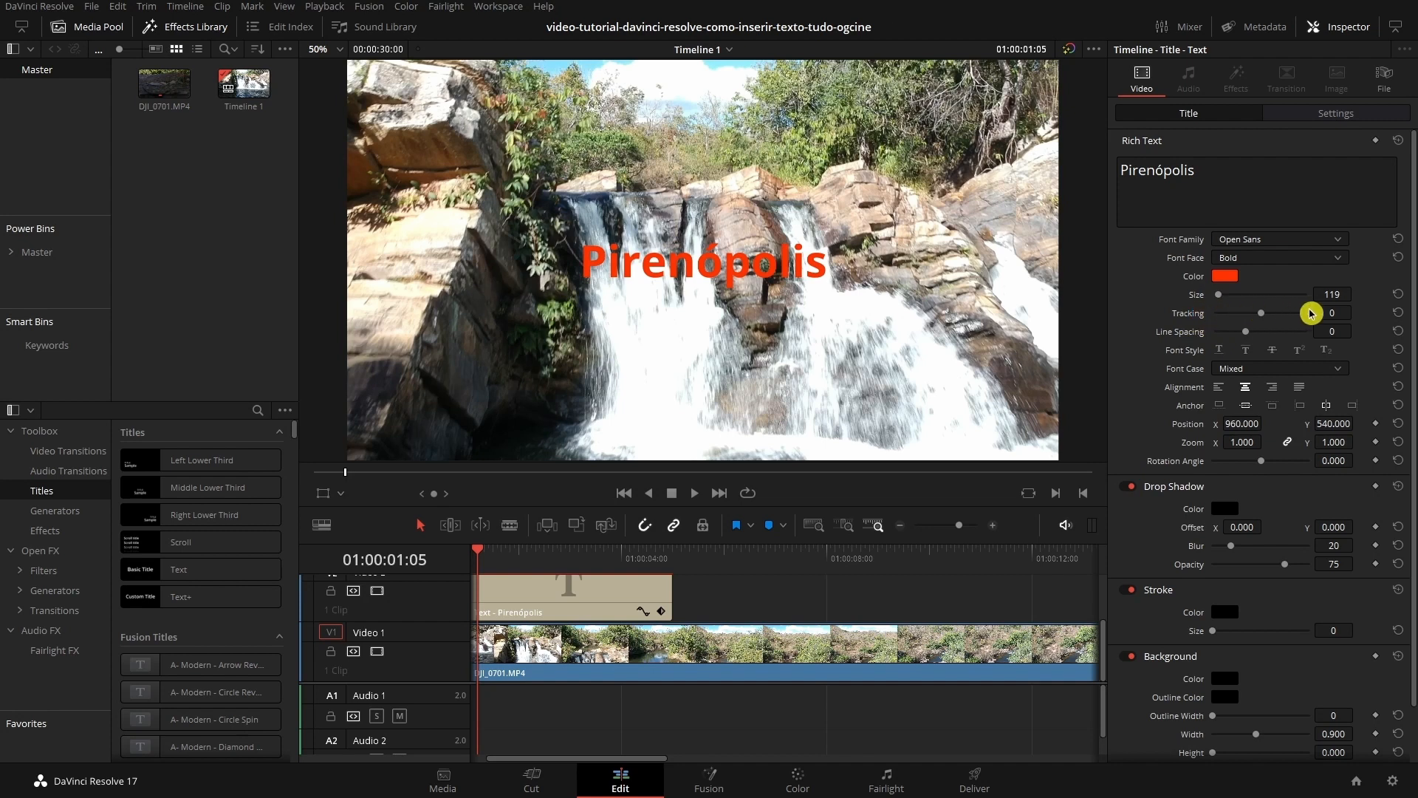
mouse_move(1332, 313)
mouse_down()
mouse_move(1377, 314)
mouse_move(1345, 313)
mouse_up()
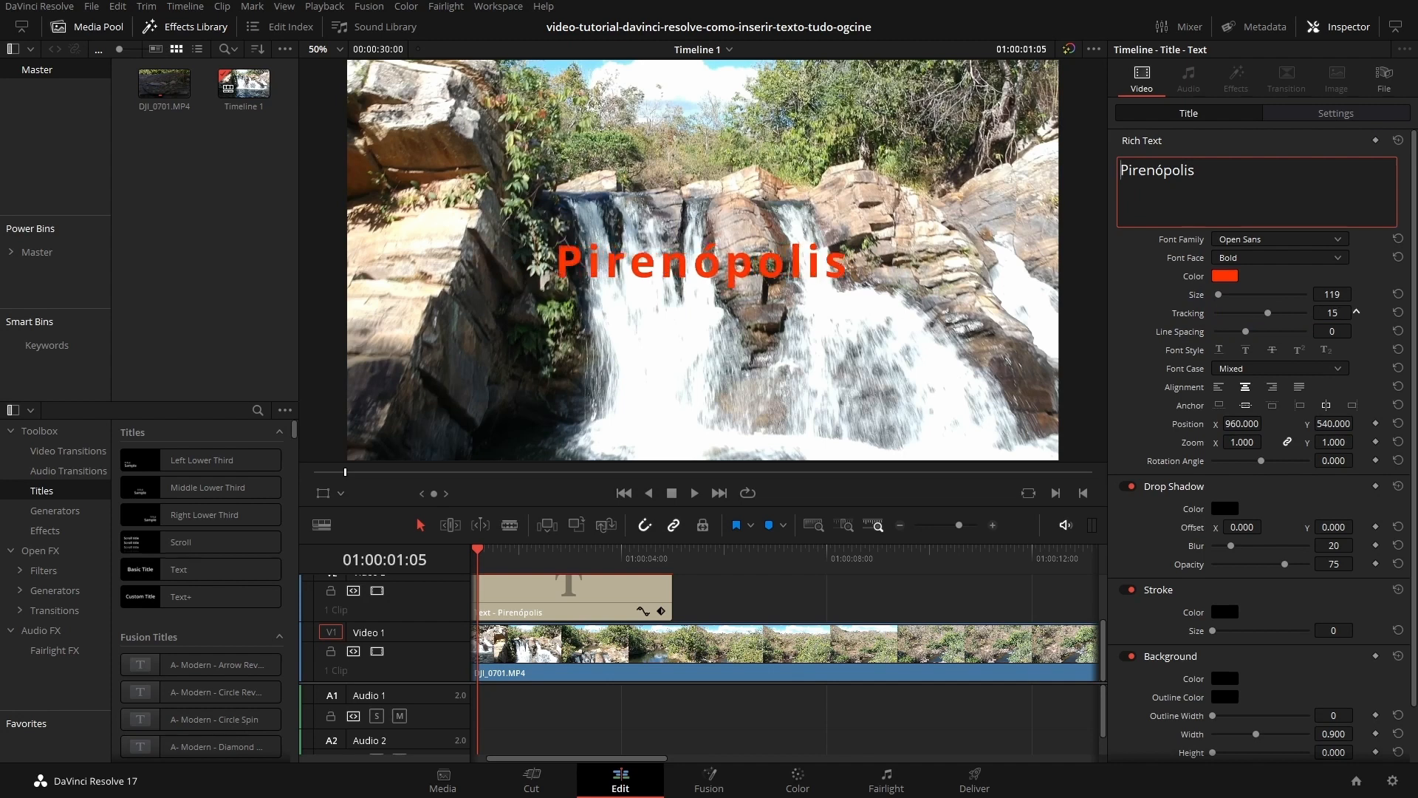
click(1356, 311)
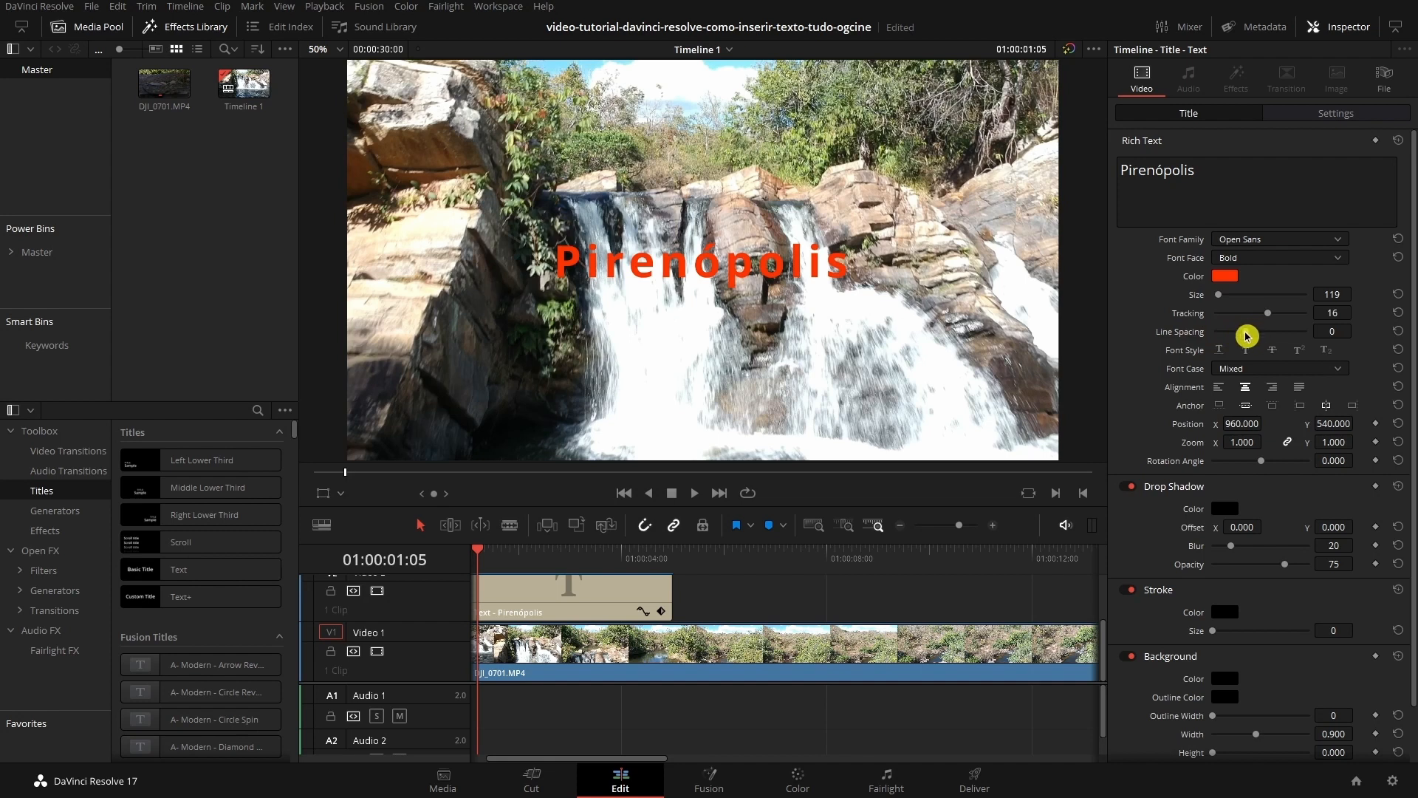
mouse_move(1247, 336)
mouse_down()
mouse_move(1276, 335)
mouse_move(1228, 337)
mouse_up()
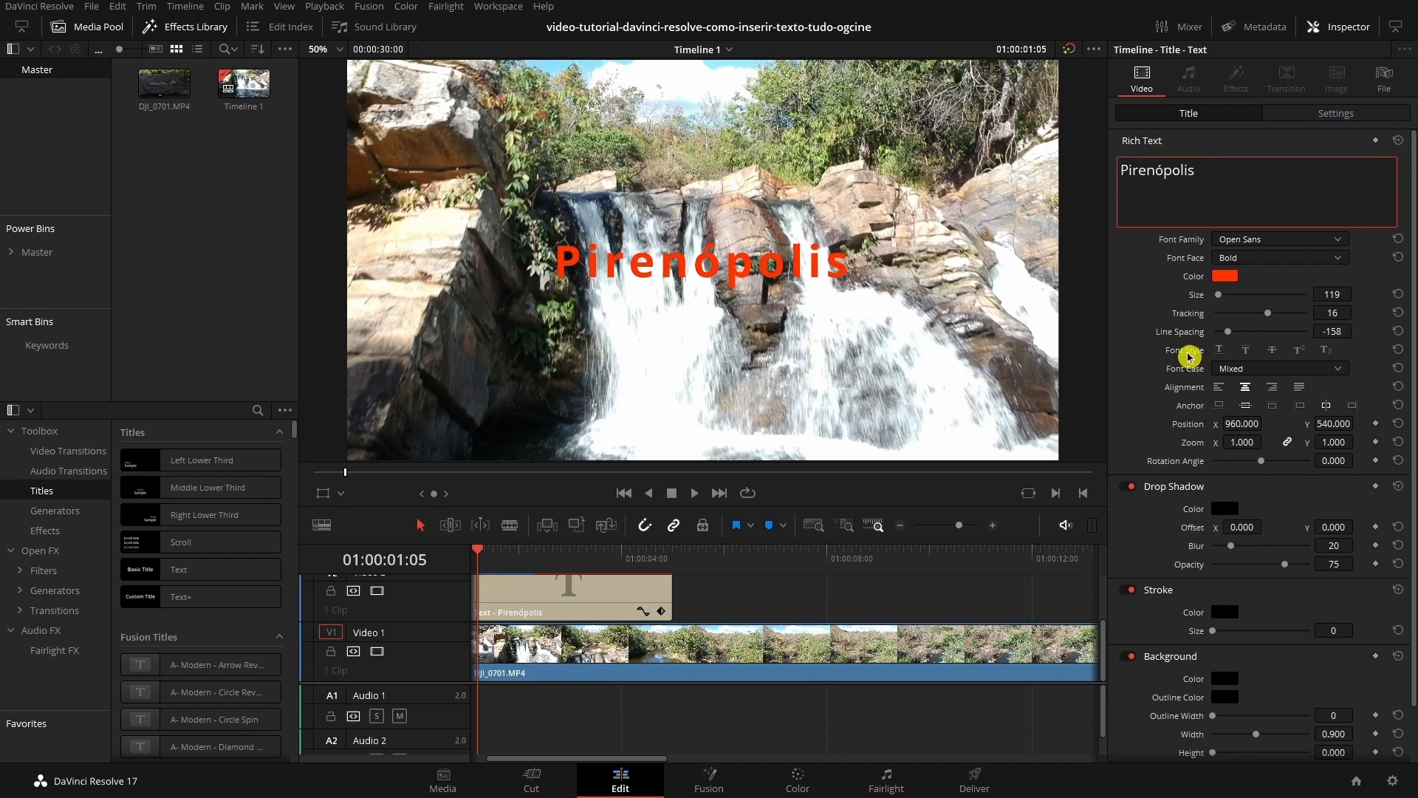
Step: Apply the underline, overline and strikethrough font styles to the Pirenópolis title
click(1220, 349)
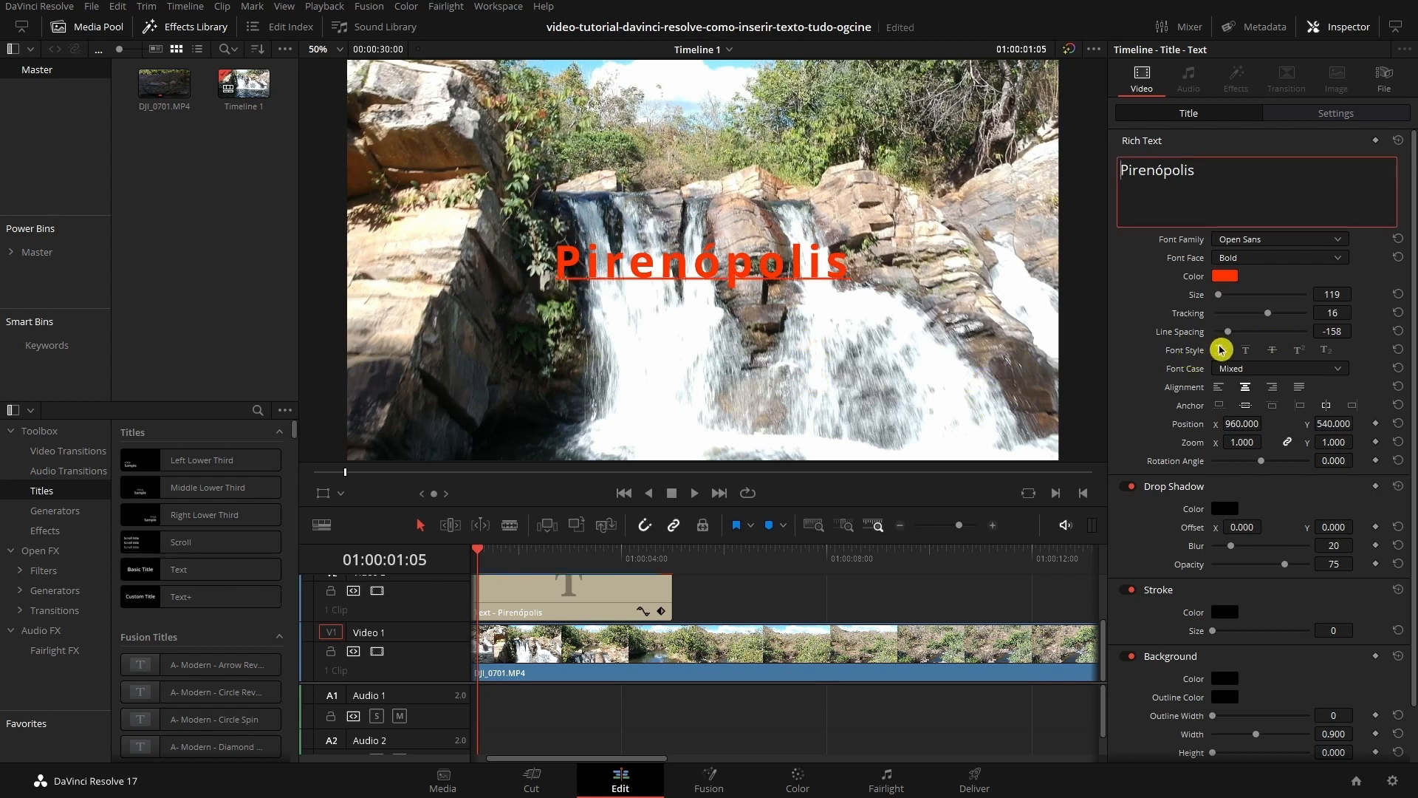
click(1243, 347)
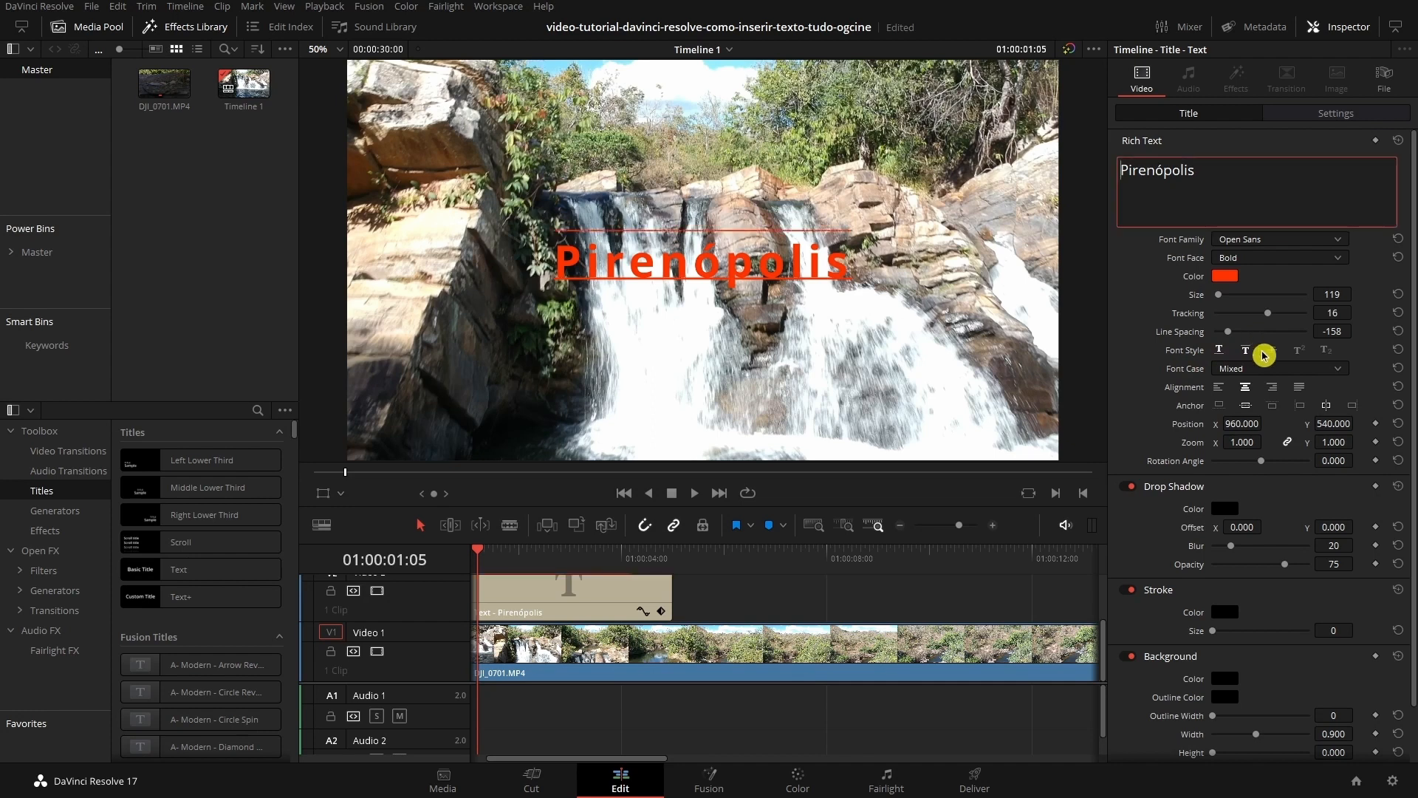
click(1278, 353)
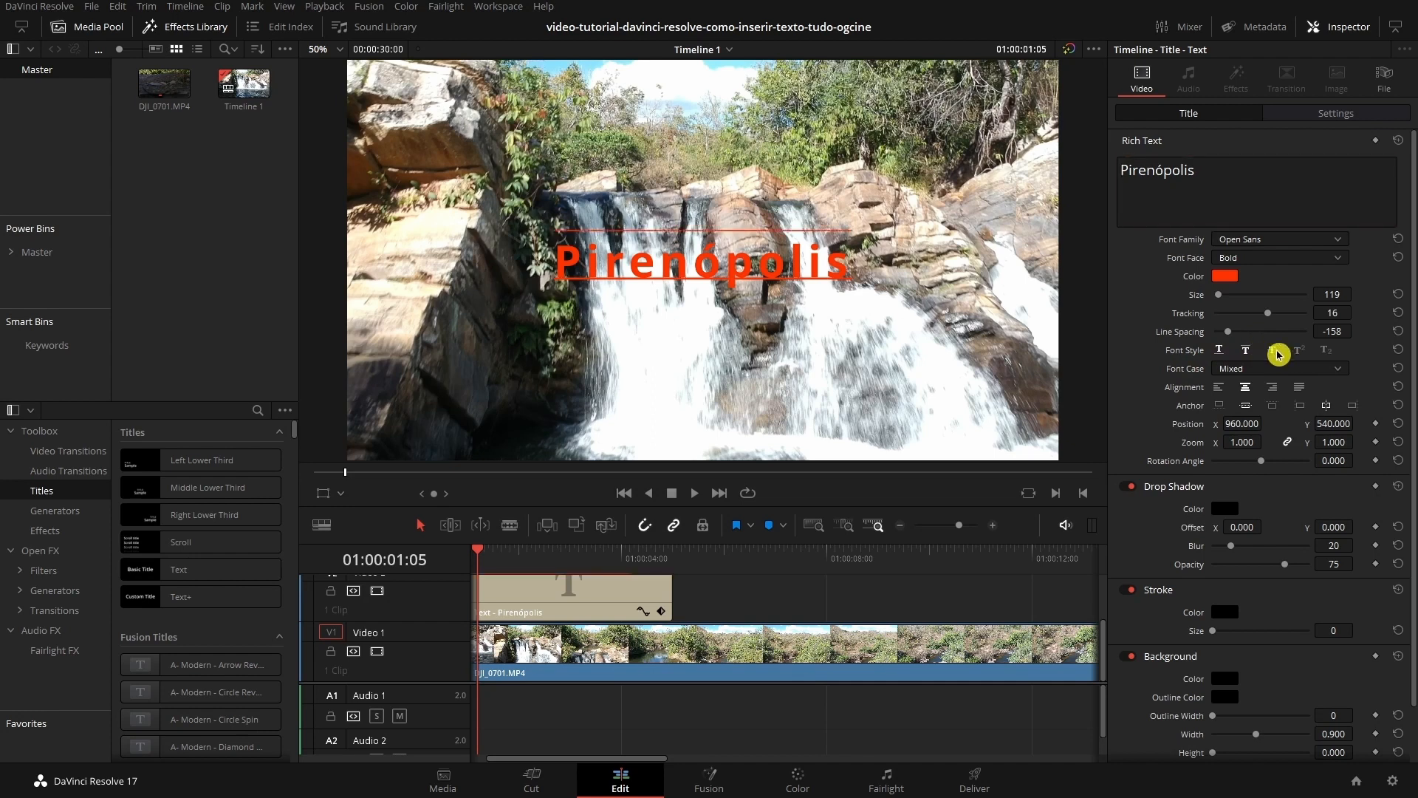
click(1188, 358)
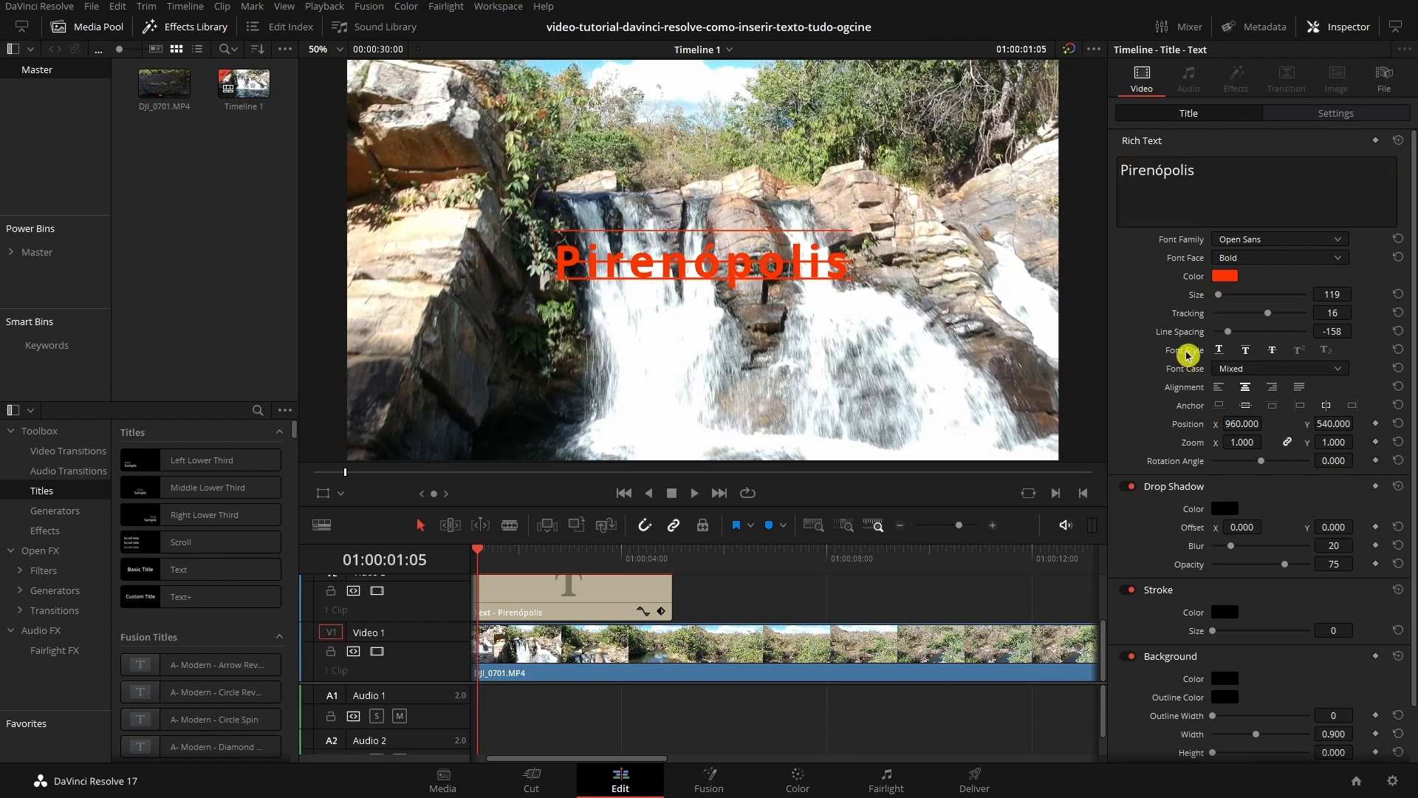
Step: Set the font case of the Pirenópolis title to All Caps
click(1335, 370)
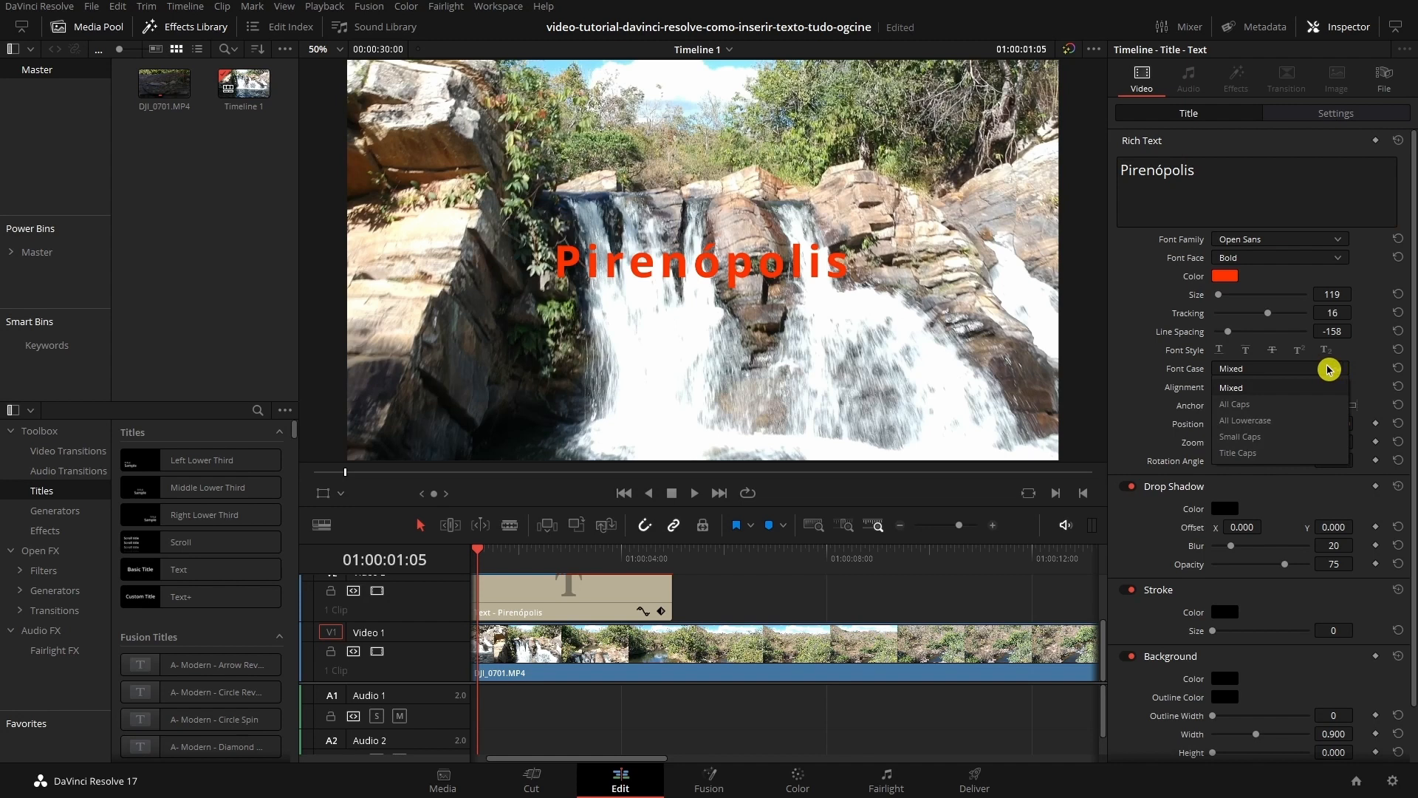
click(1306, 401)
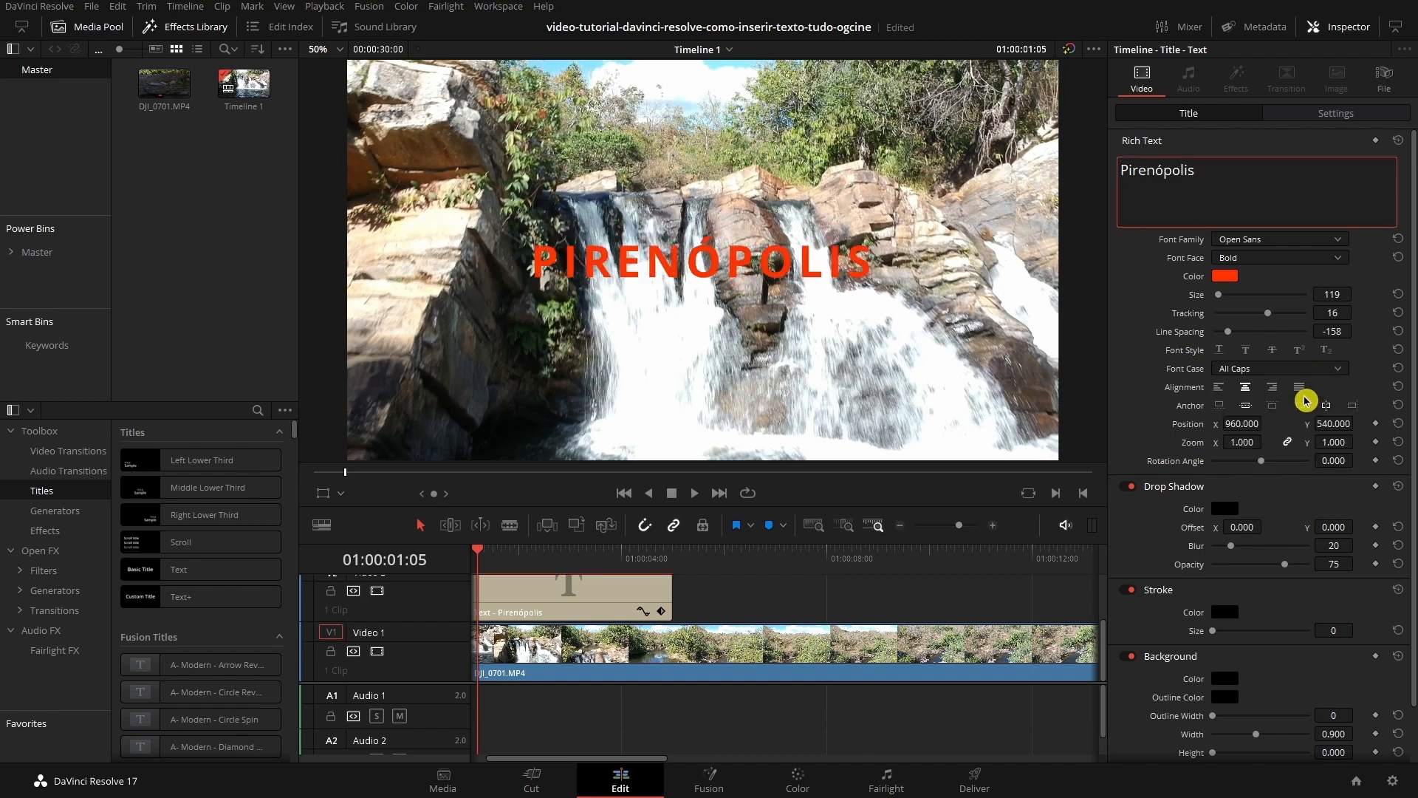
click(1320, 372)
click(1320, 372)
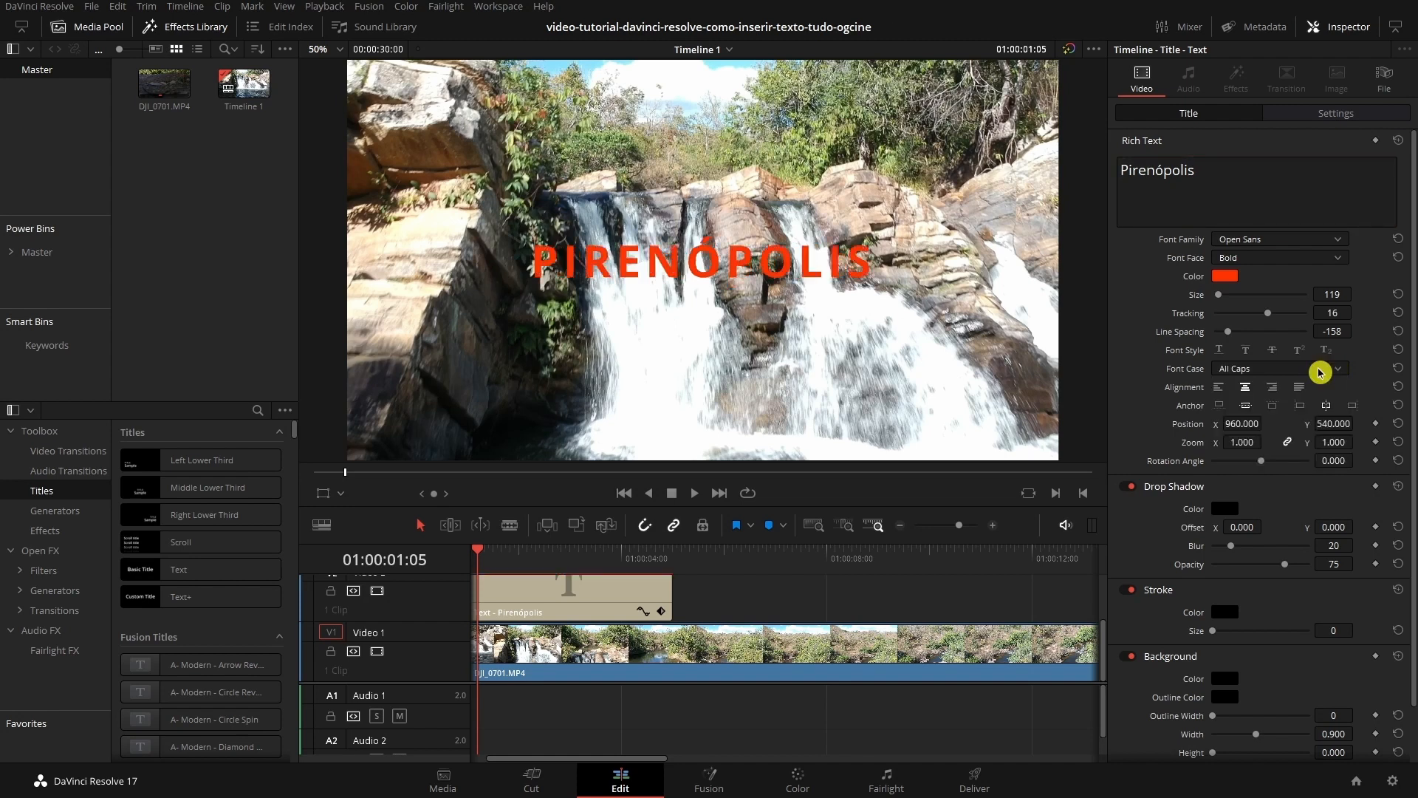
click(1337, 371)
click(1319, 380)
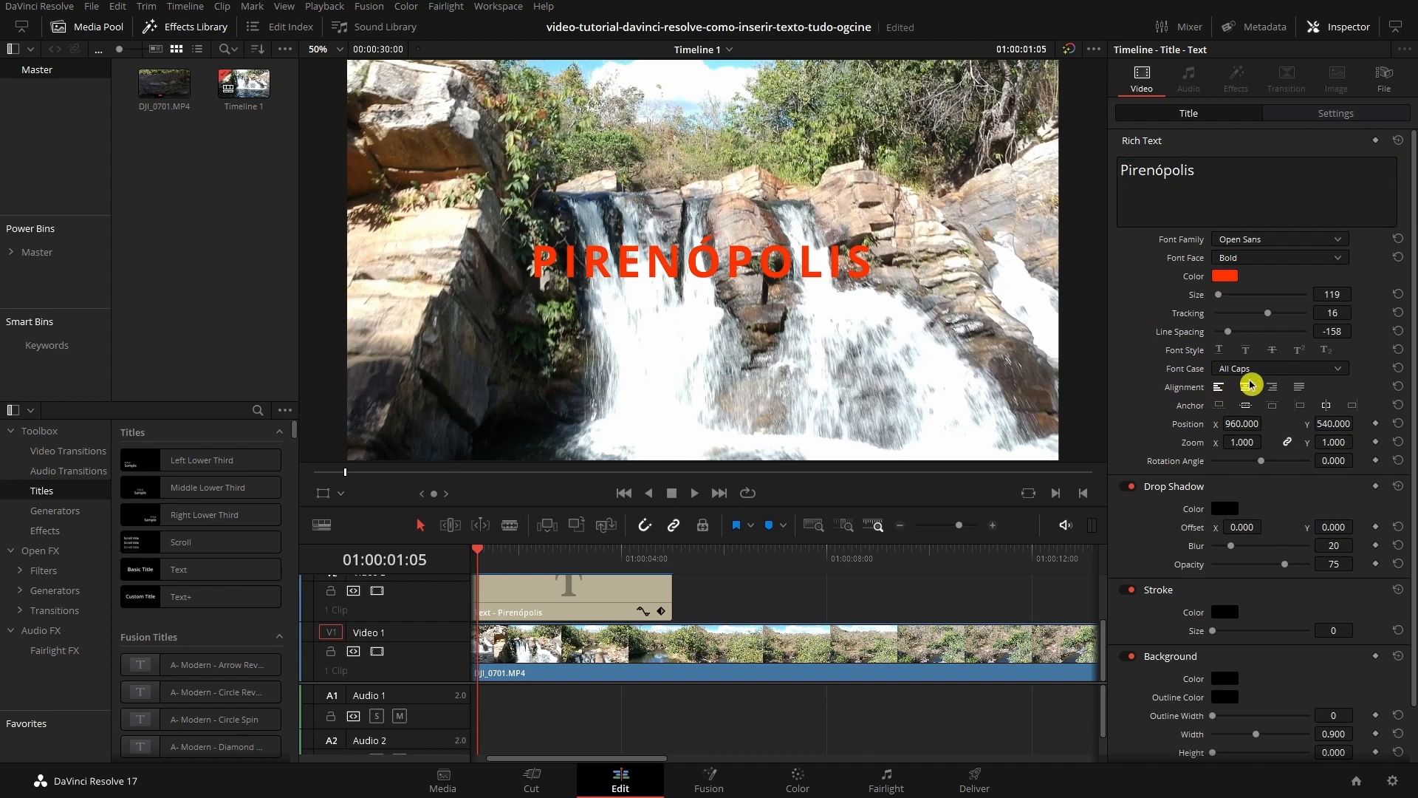
Step: Try the different text alignments on the title and leave it left-aligned
click(1298, 387)
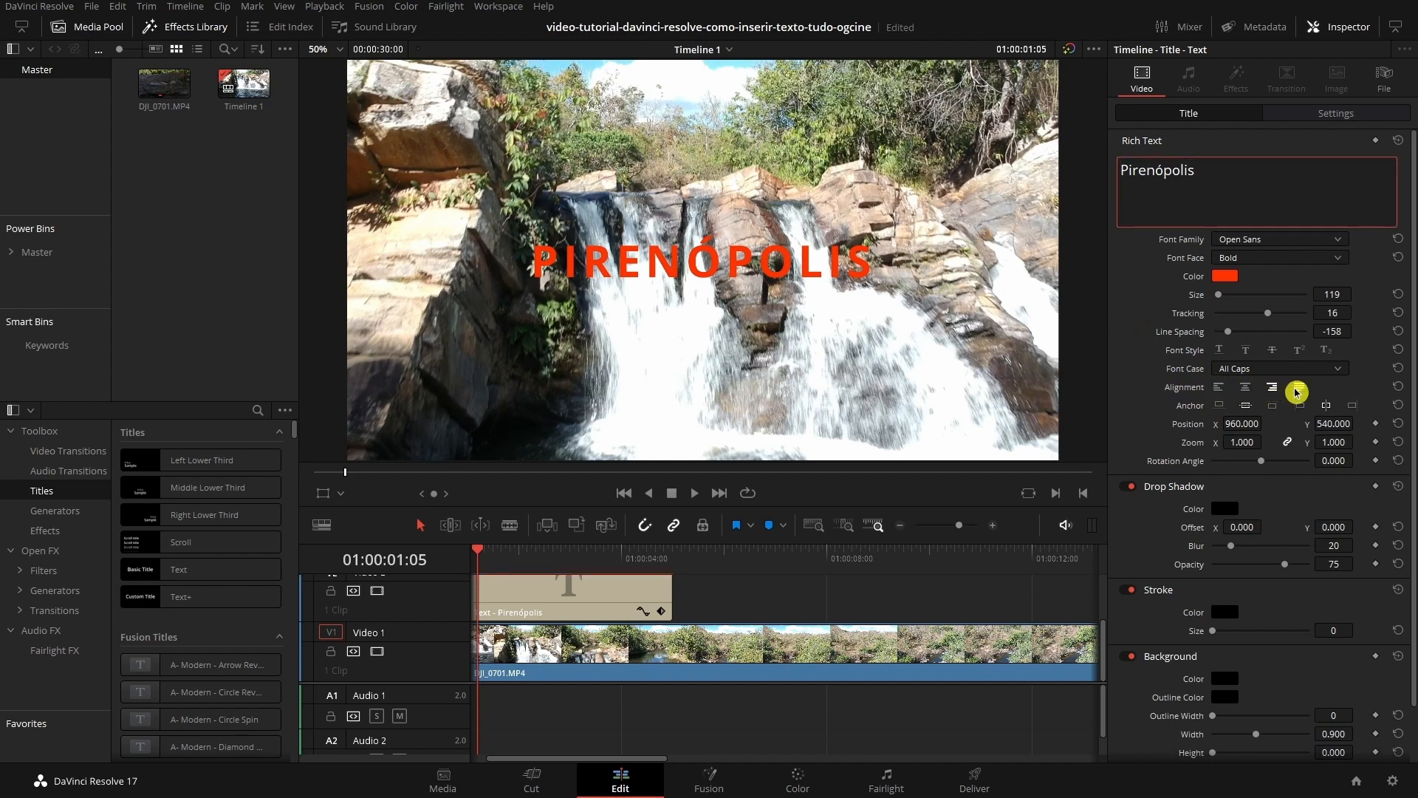
click(1272, 387)
click(1226, 390)
click(1219, 387)
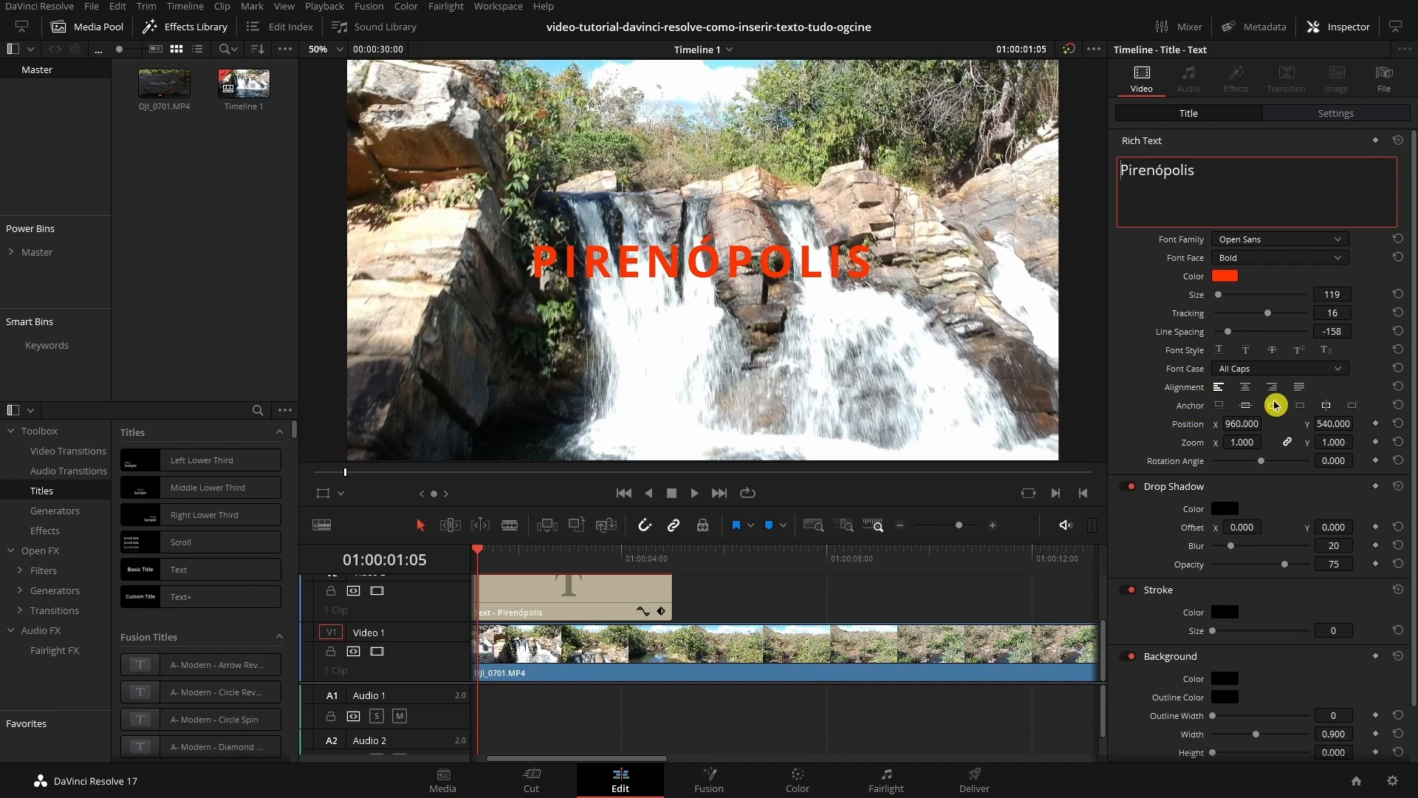
Step: Try different vertical and horizontal anchors for the title, then return both to the centre
click(1254, 406)
click(1221, 406)
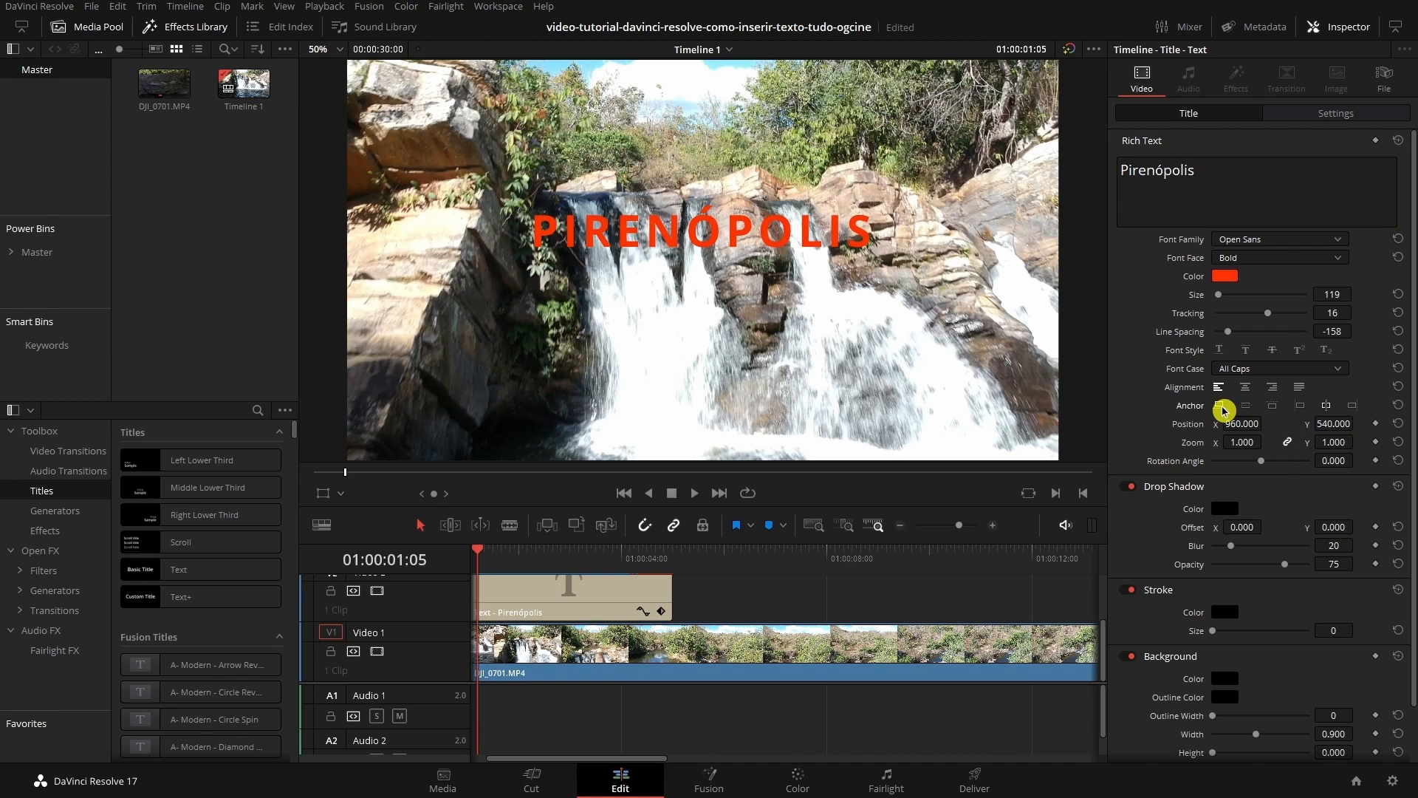
click(1273, 406)
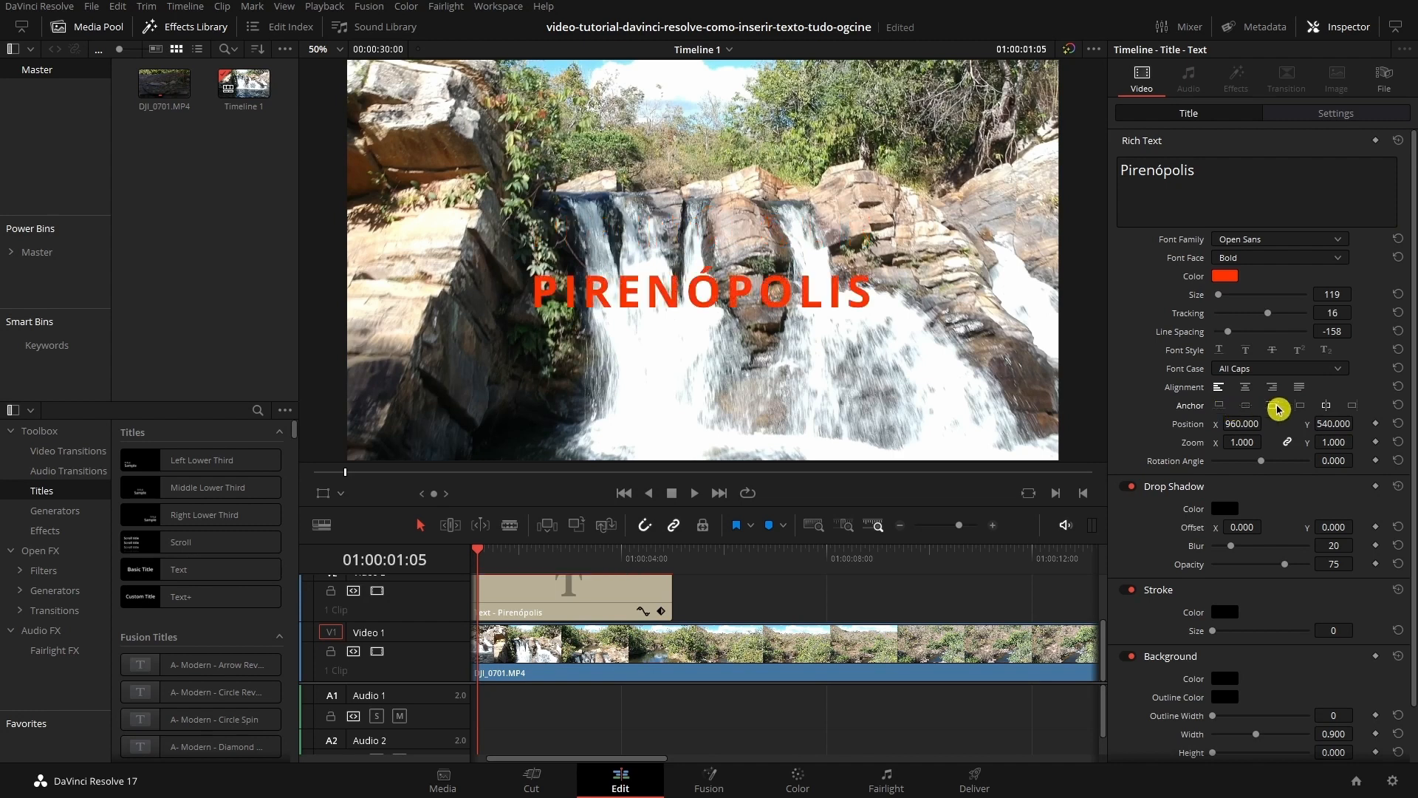
click(1296, 407)
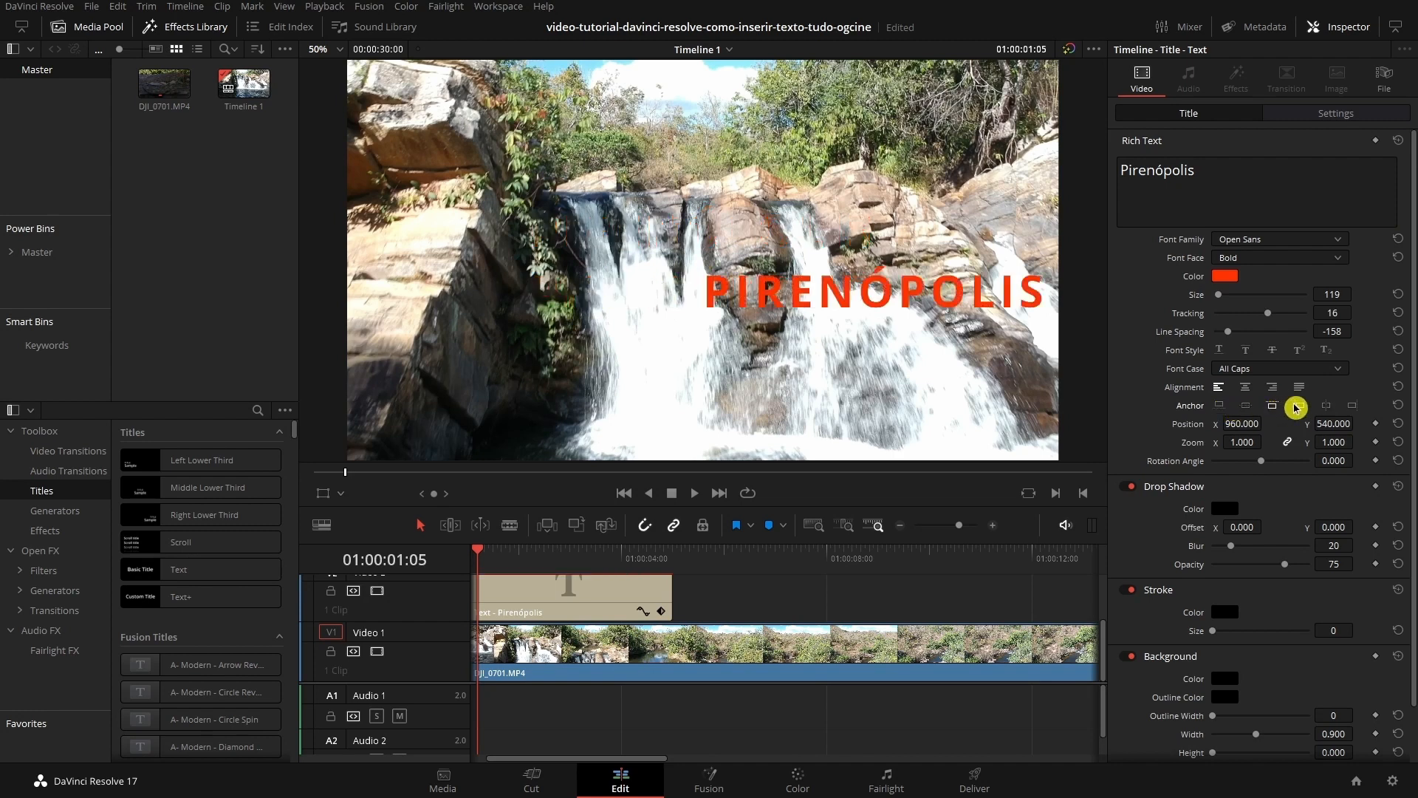
click(1334, 405)
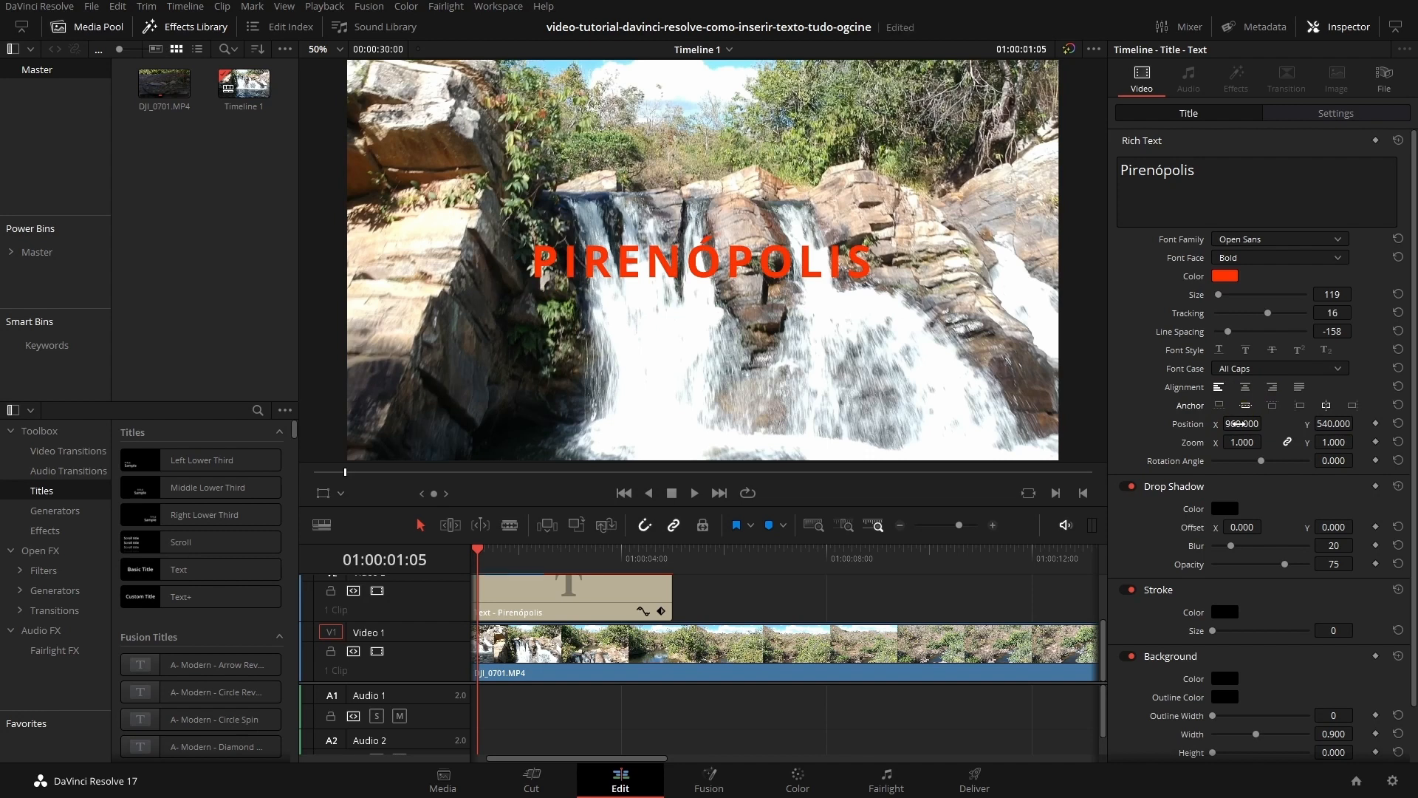
Step: Try moving the title to position X 935, Y 481, and undo both position changes
drag(1241, 425, 1313, 426)
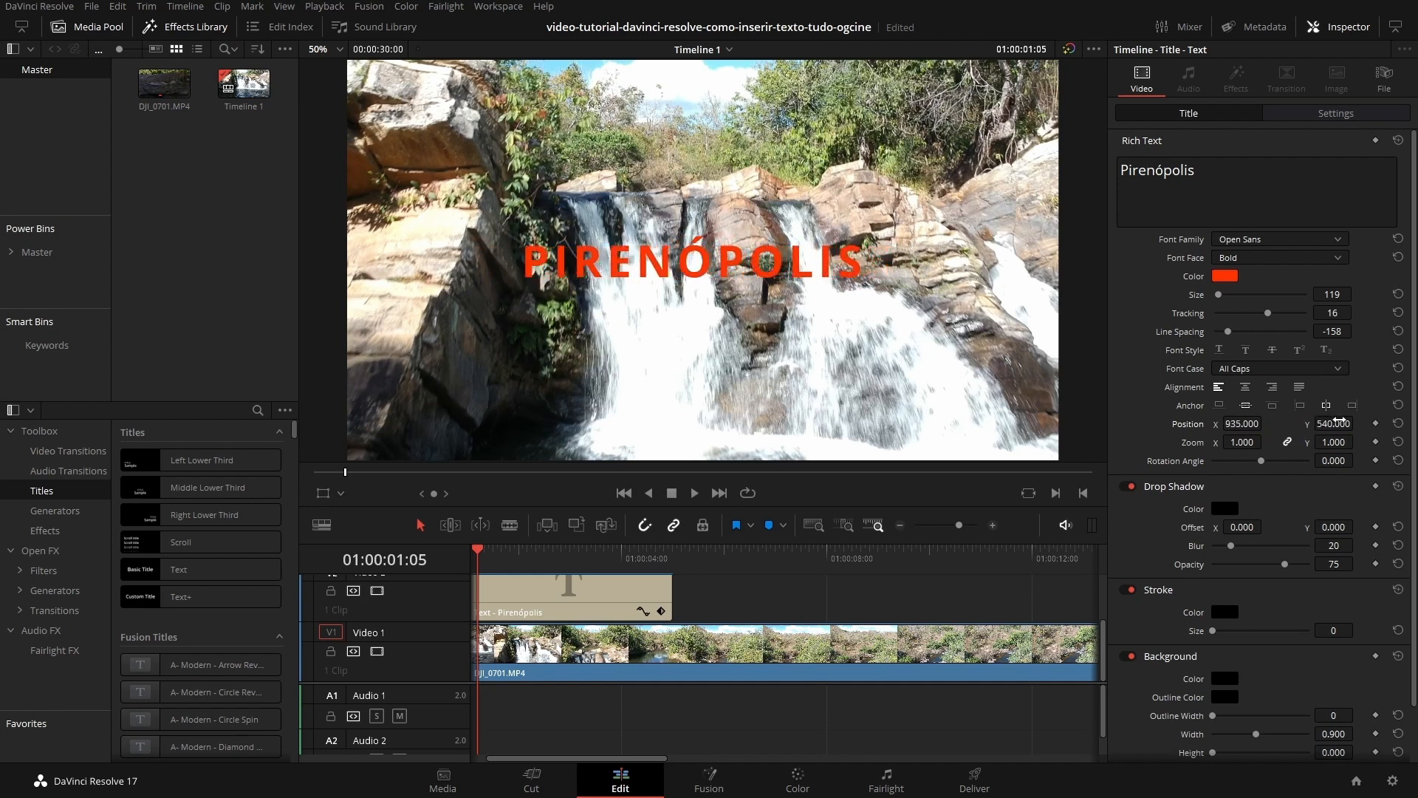
drag(1358, 414, 1358, 422)
key(ctrl+z)
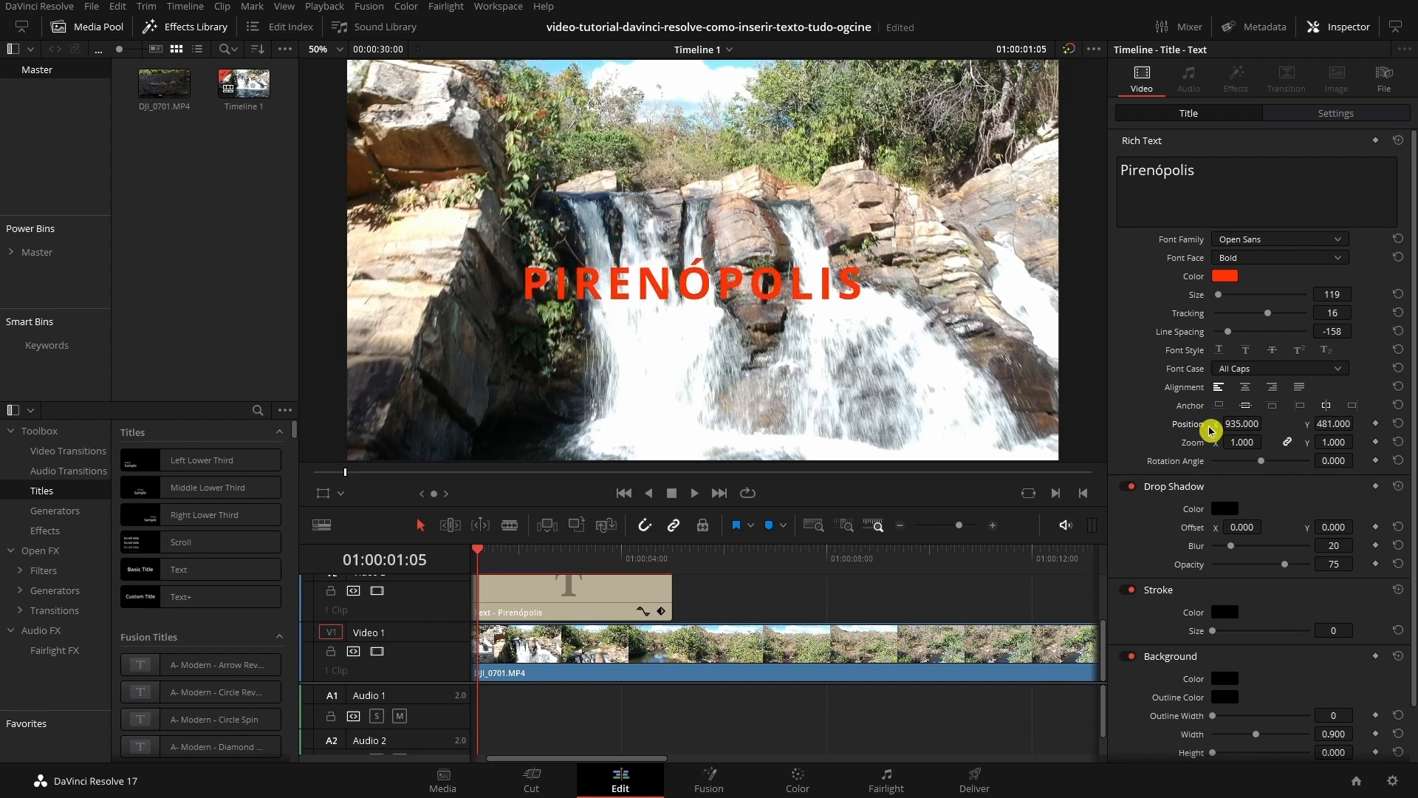
key(ctrl+z)
Step: Enlarge the title to a linked X and Y zoom of 1.520 and keep its rotation angle at 0
click(1216, 447)
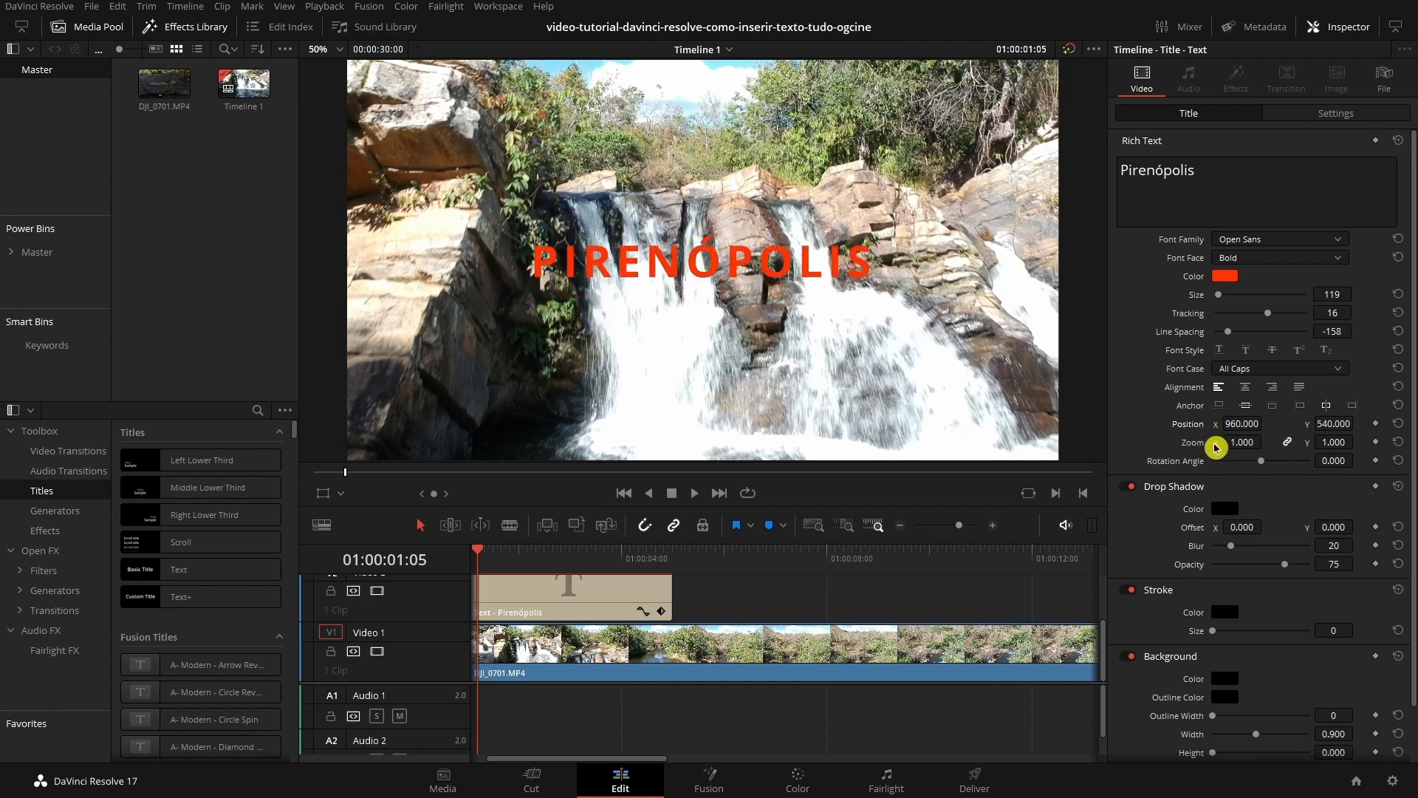
mouse_move(1216, 447)
mouse_down()
mouse_move(1255, 447)
mouse_move(1201, 446)
mouse_move(1232, 447)
mouse_move(1234, 463)
mouse_up()
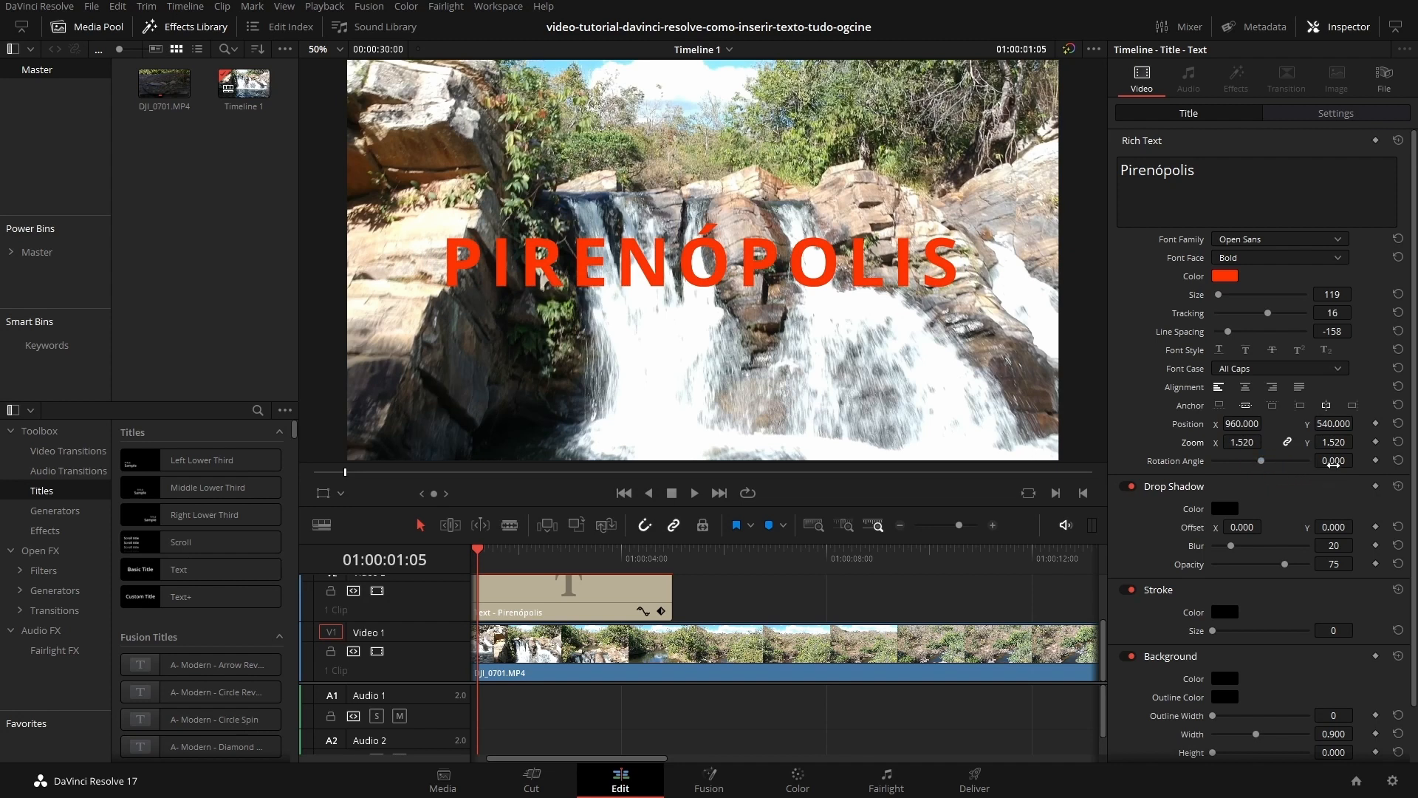
drag(1332, 460, 1187, 471)
Step: Give the title a drop shadow with offset X 11, Y -16, blur 33 and opacity 59
scroll(1235, 346, down, 2)
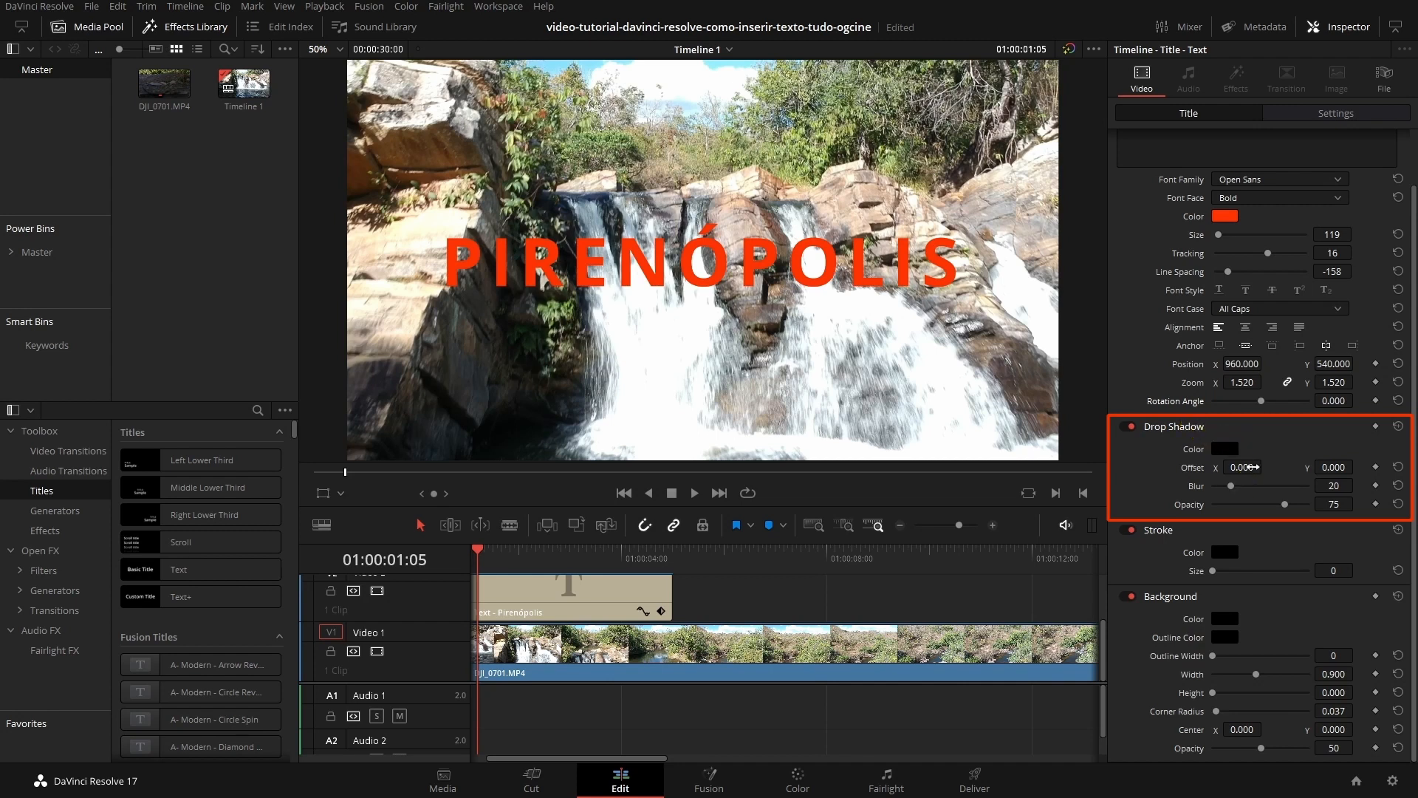
drag(1270, 467, 1269, 466)
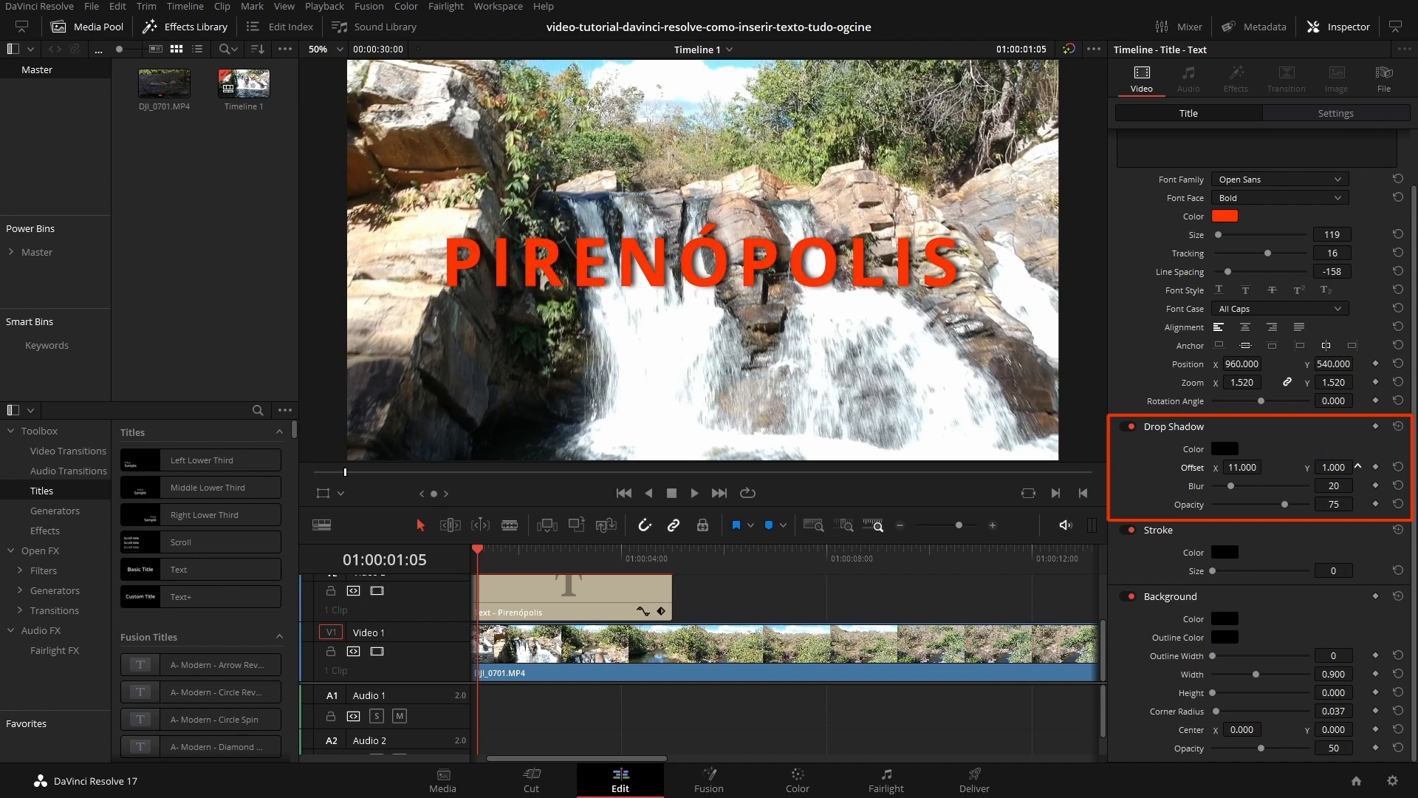
drag(1334, 468, 1325, 468)
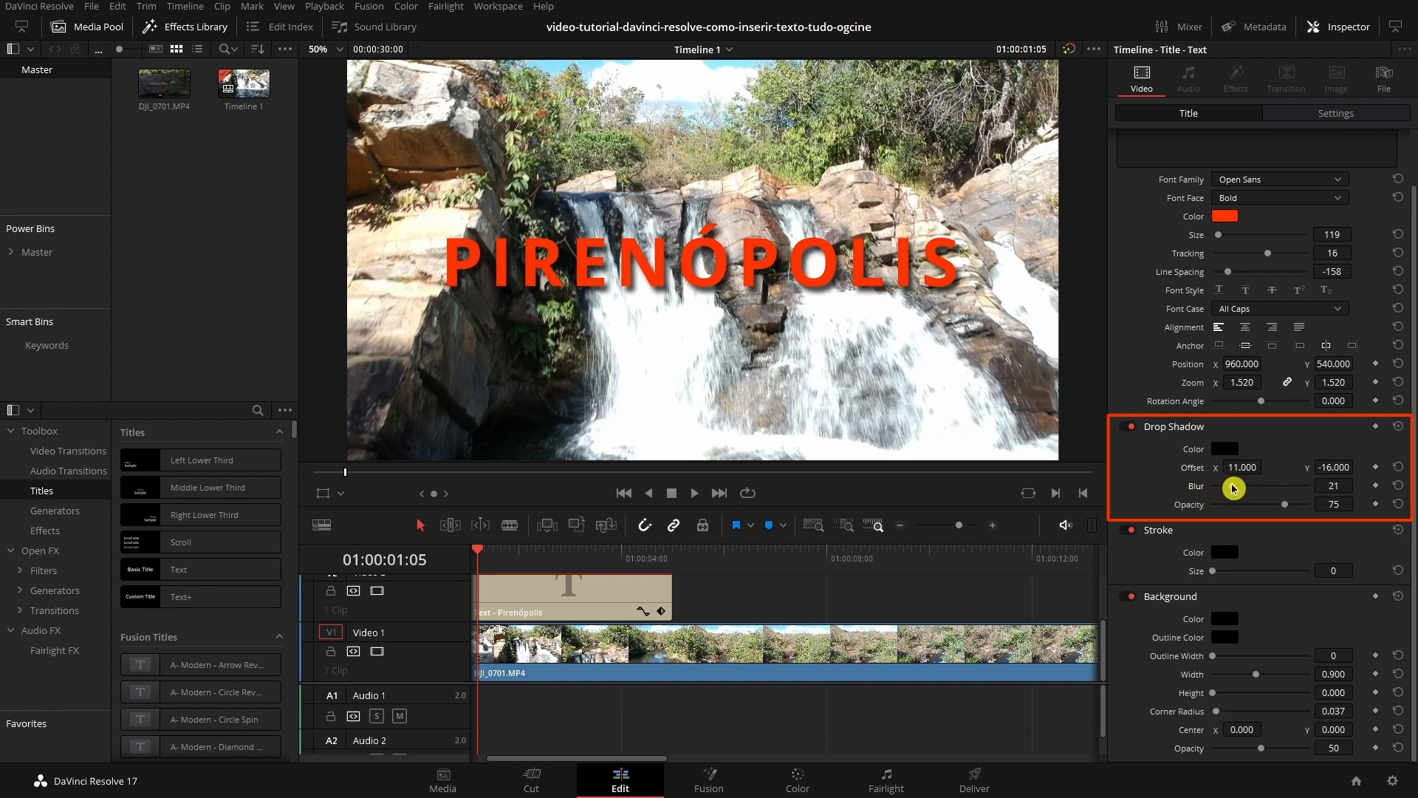
mouse_move(1235, 495)
mouse_down()
mouse_move(1292, 482)
mouse_move(1198, 488)
mouse_move(1246, 480)
mouse_up()
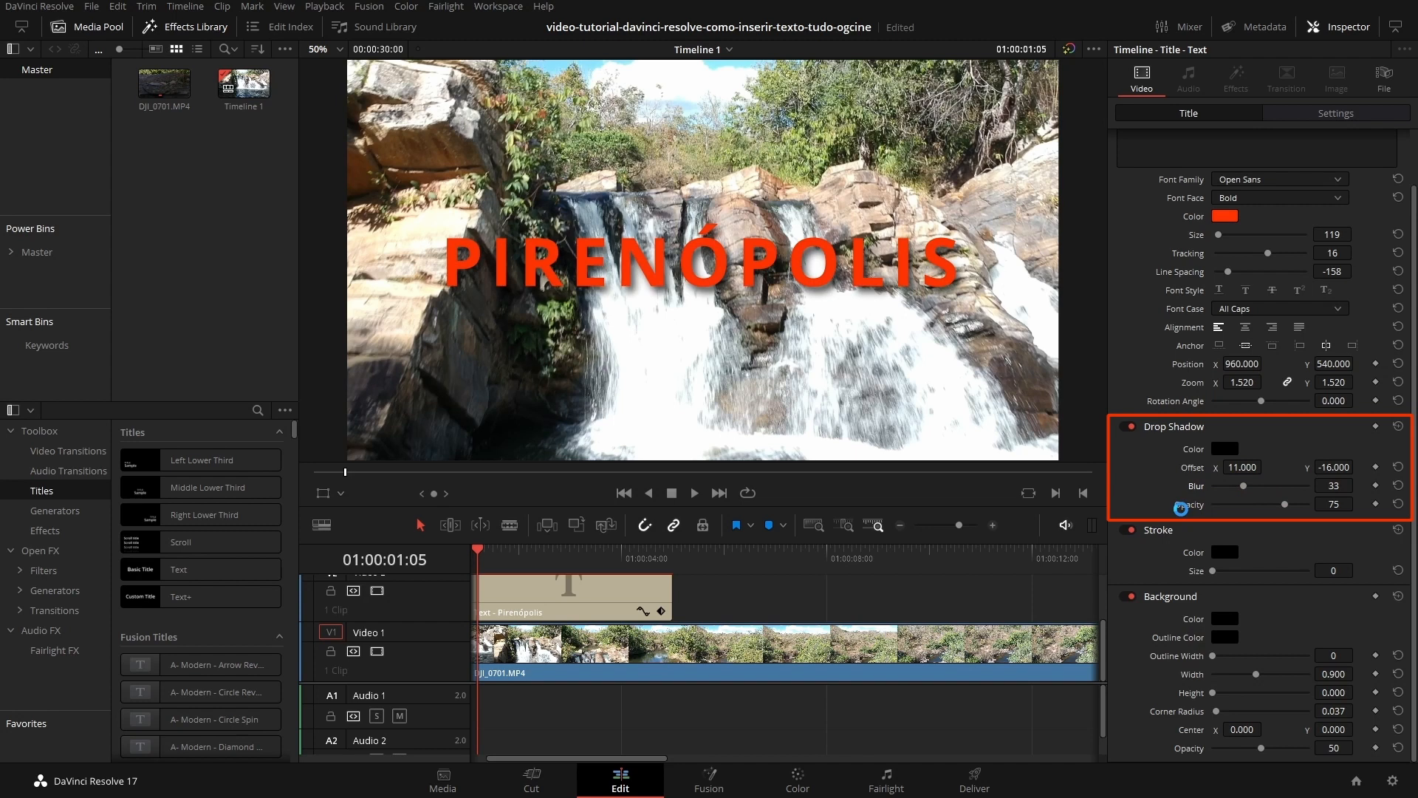
drag(1286, 507, 1167, 511)
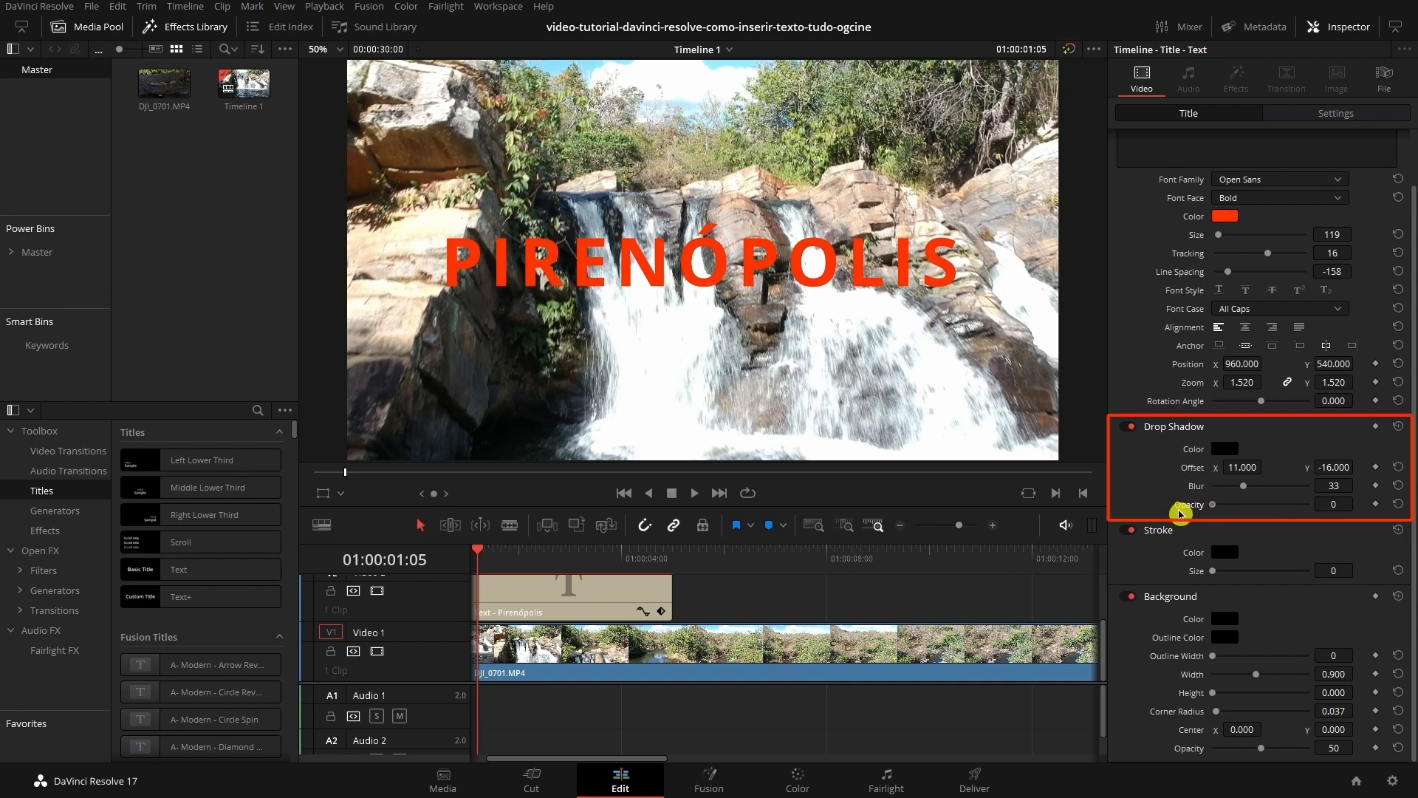
drag(1213, 505, 1326, 504)
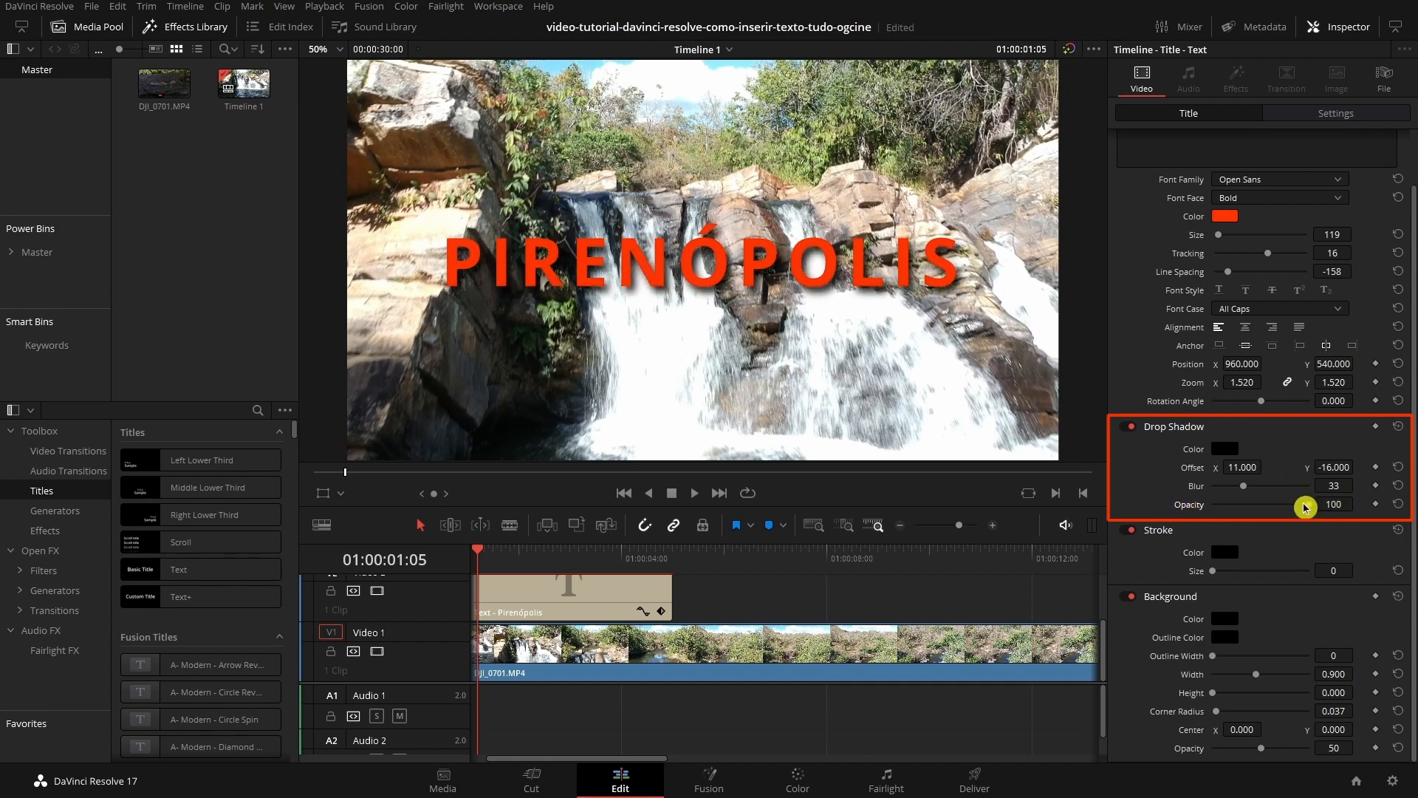
drag(1314, 509, 1273, 502)
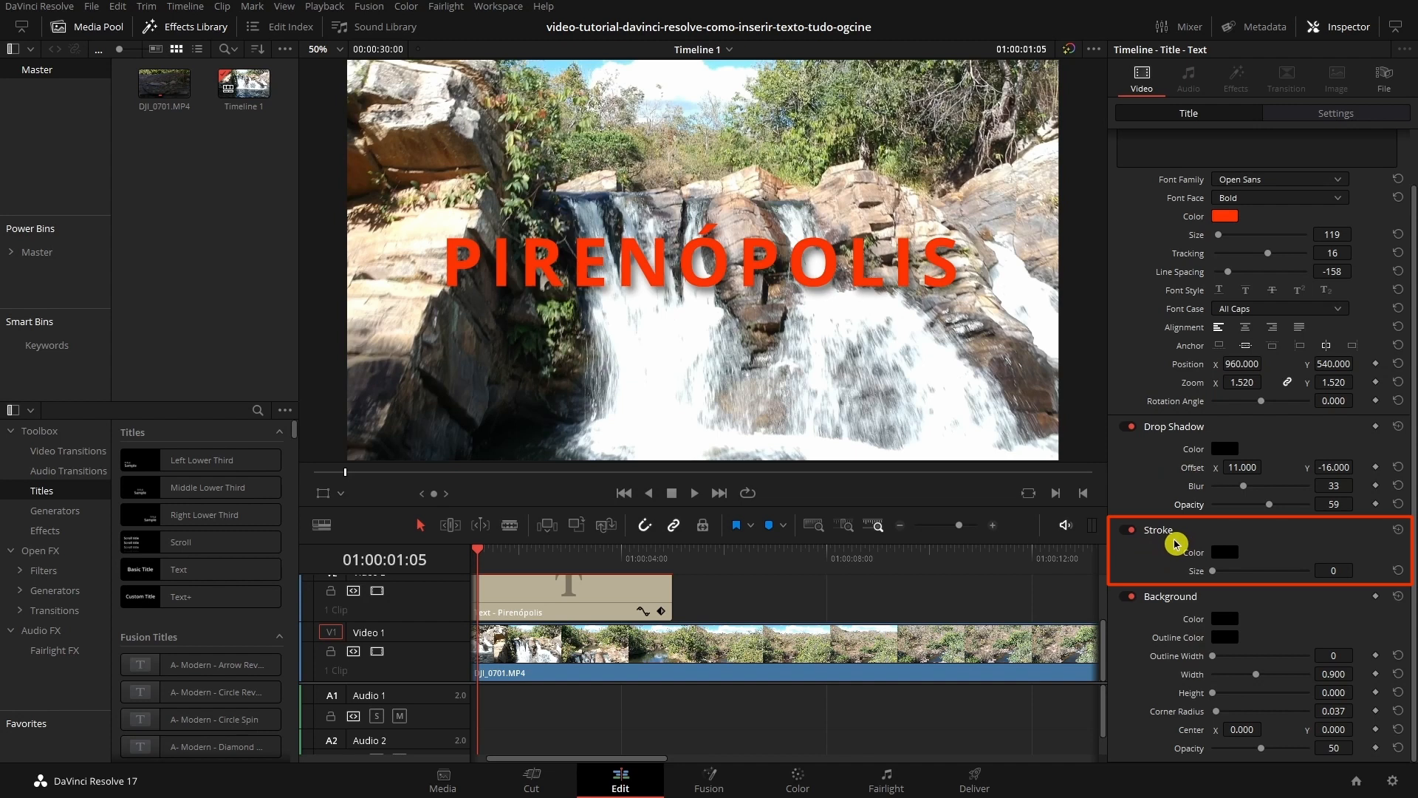
Step: Add a violet-blue #4f32df stroke to the title and set its size to 4
mouse_move(1331, 570)
mouse_down()
mouse_move(1374, 570)
mouse_move(1326, 571)
mouse_move(1358, 571)
mouse_up()
drag(1358, 569, 1381, 569)
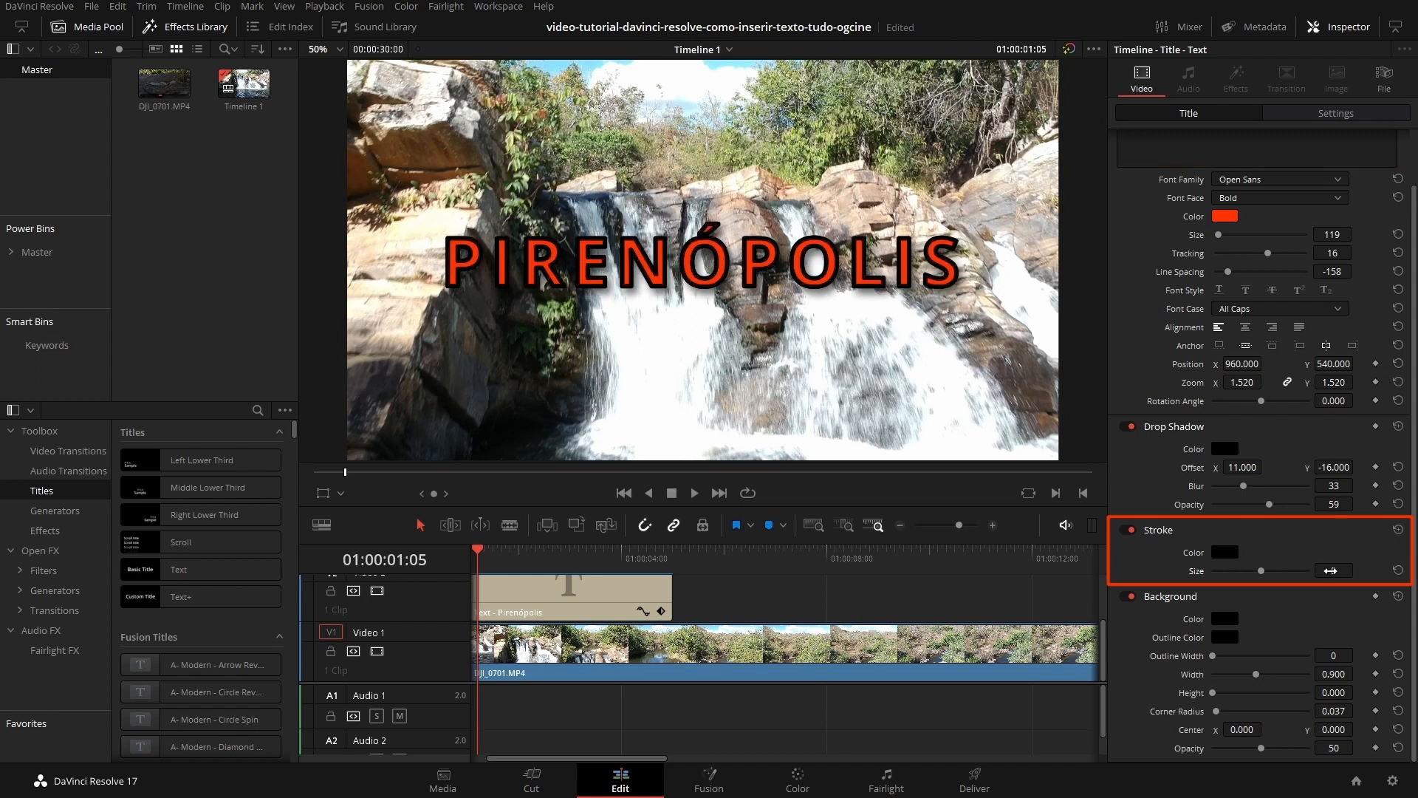
click(1225, 552)
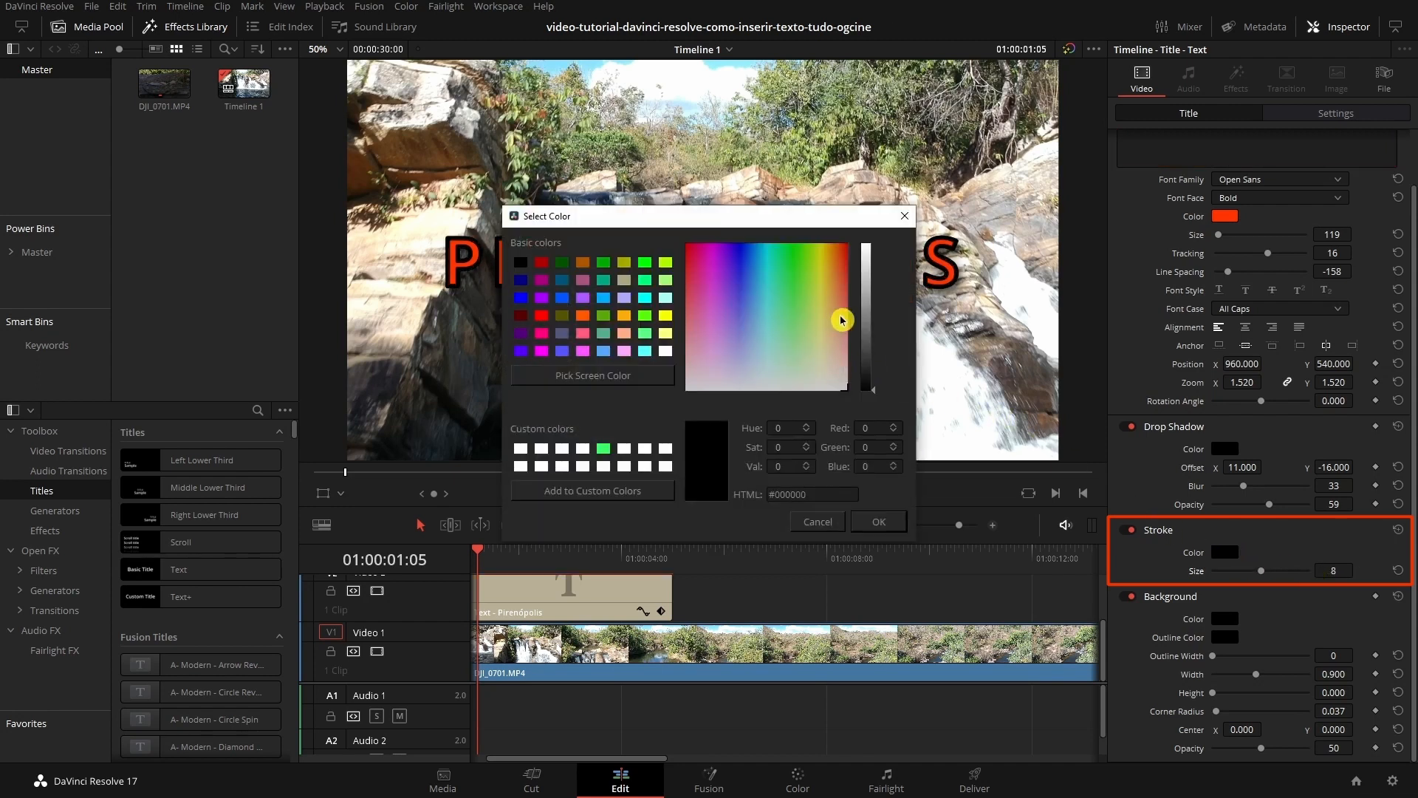
click(848, 256)
drag(848, 256, 735, 276)
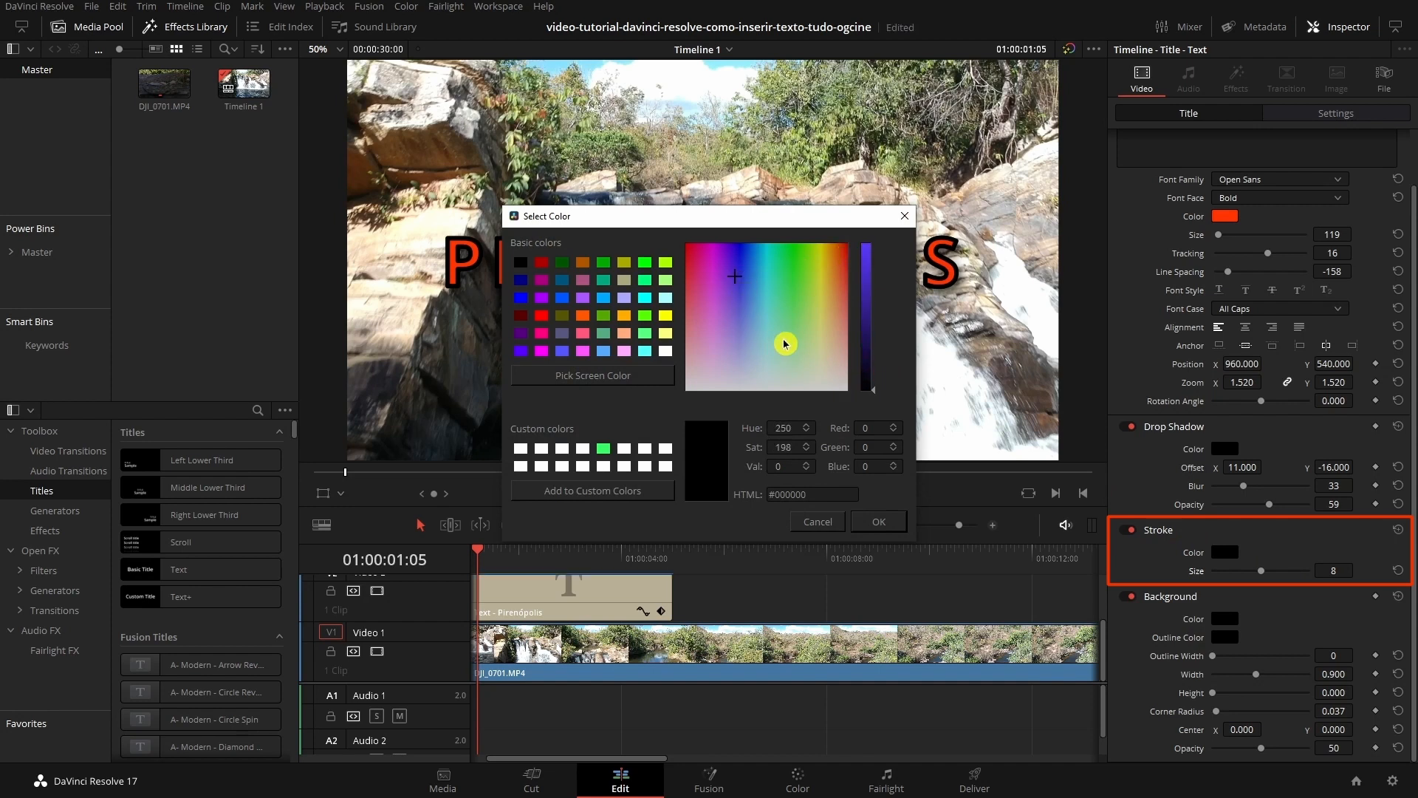
click(874, 263)
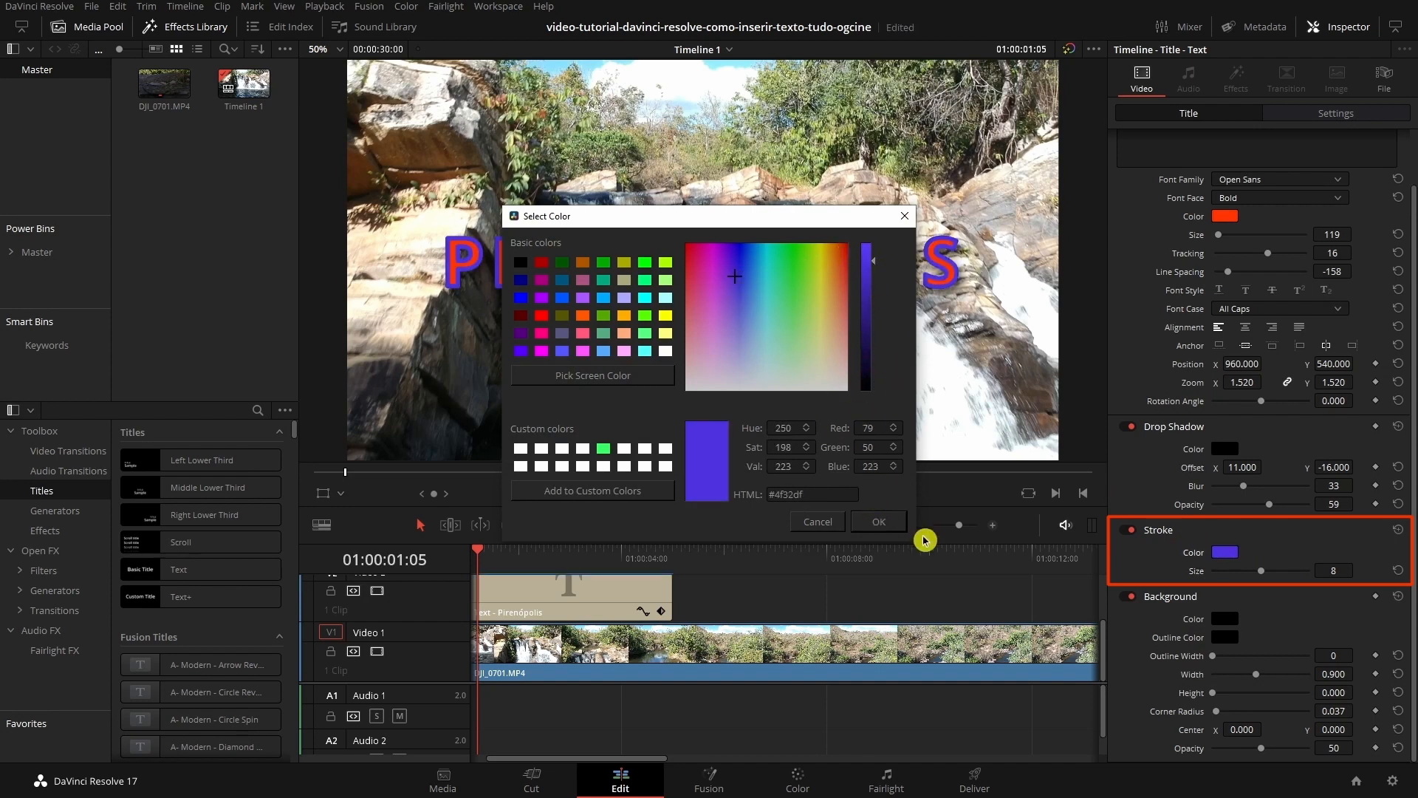
click(878, 520)
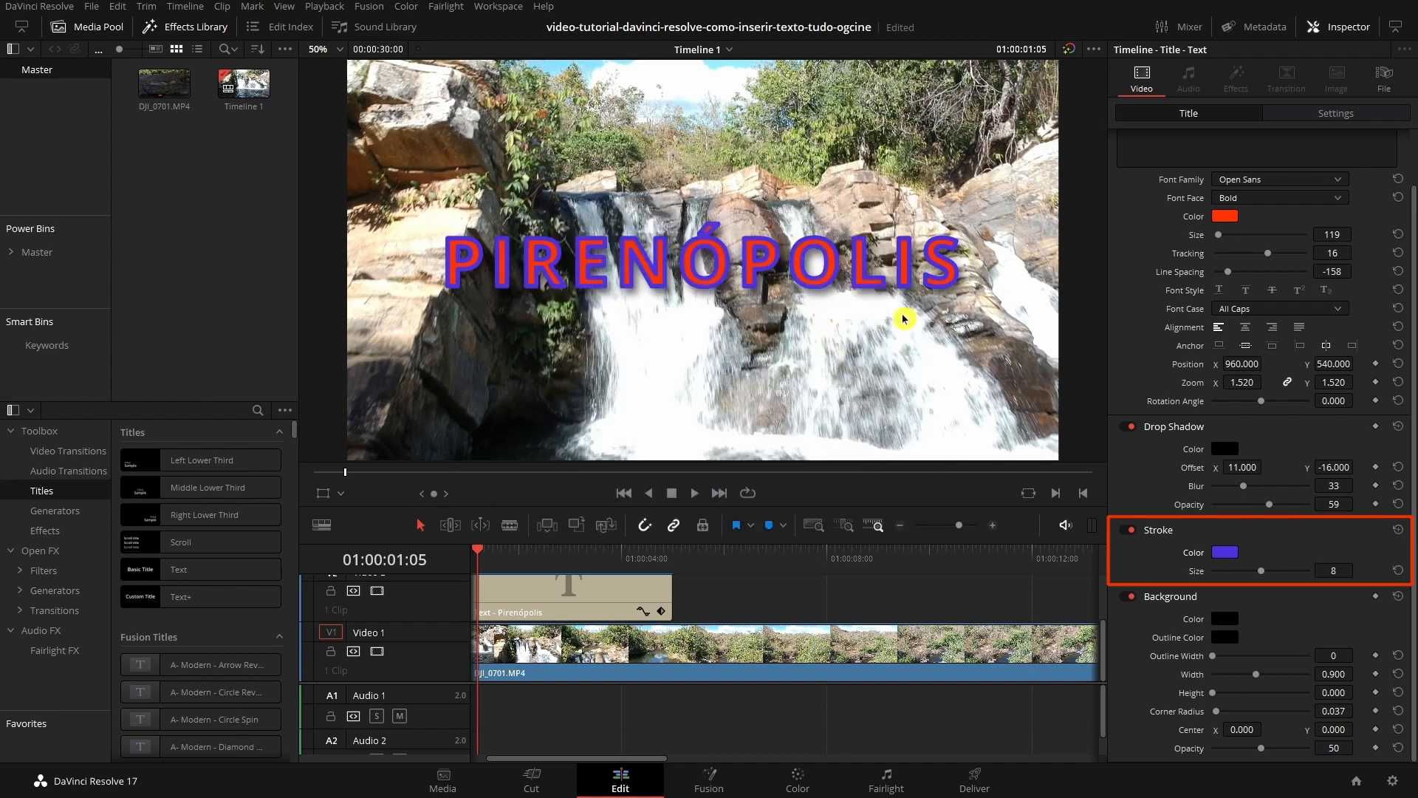
mouse_move(1337, 570)
mouse_down()
mouse_move(1357, 569)
mouse_move(1271, 625)
mouse_up()
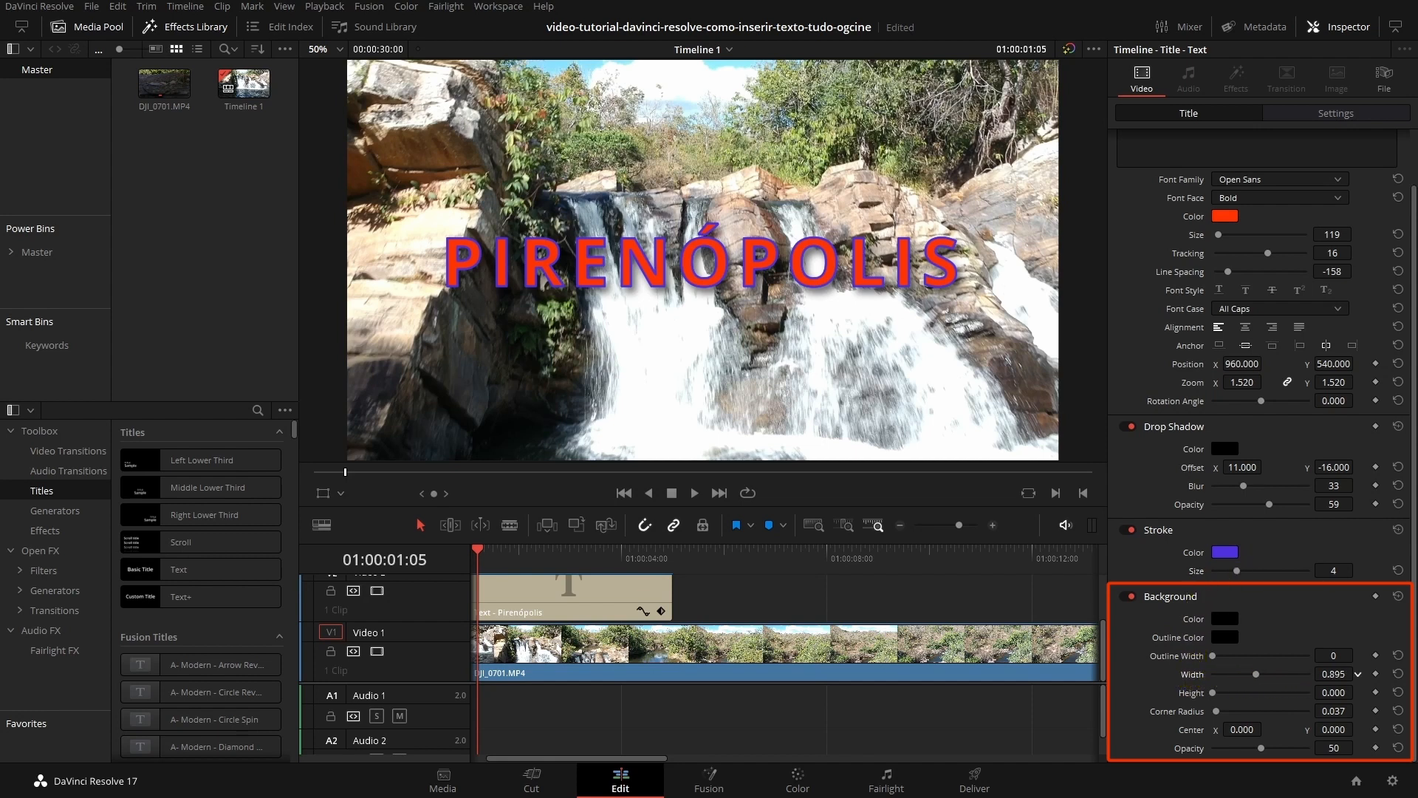
Step: Give the title a background box with width 0.759 and height 0.269, and color it green
drag(1333, 692, 1358, 674)
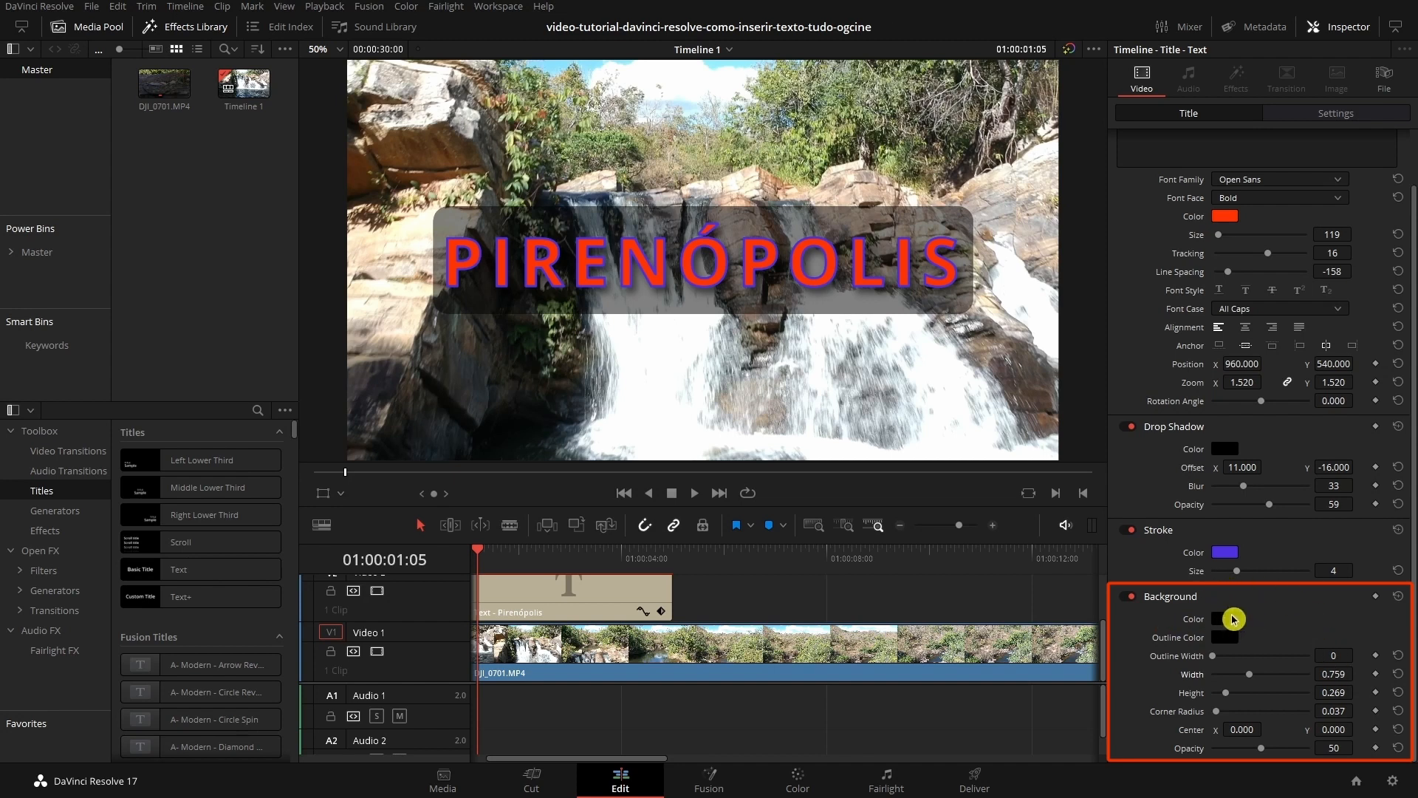
click(1230, 619)
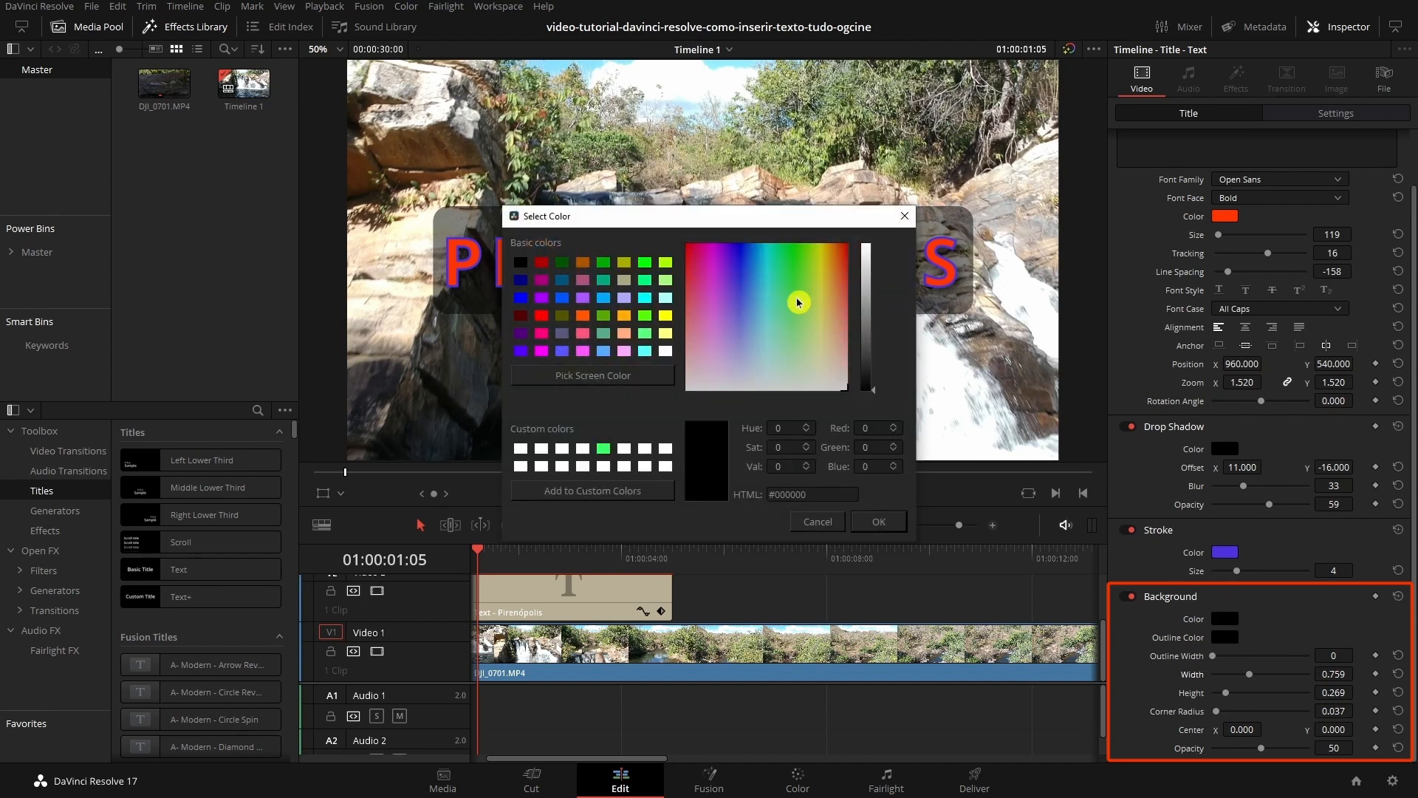
click(885, 526)
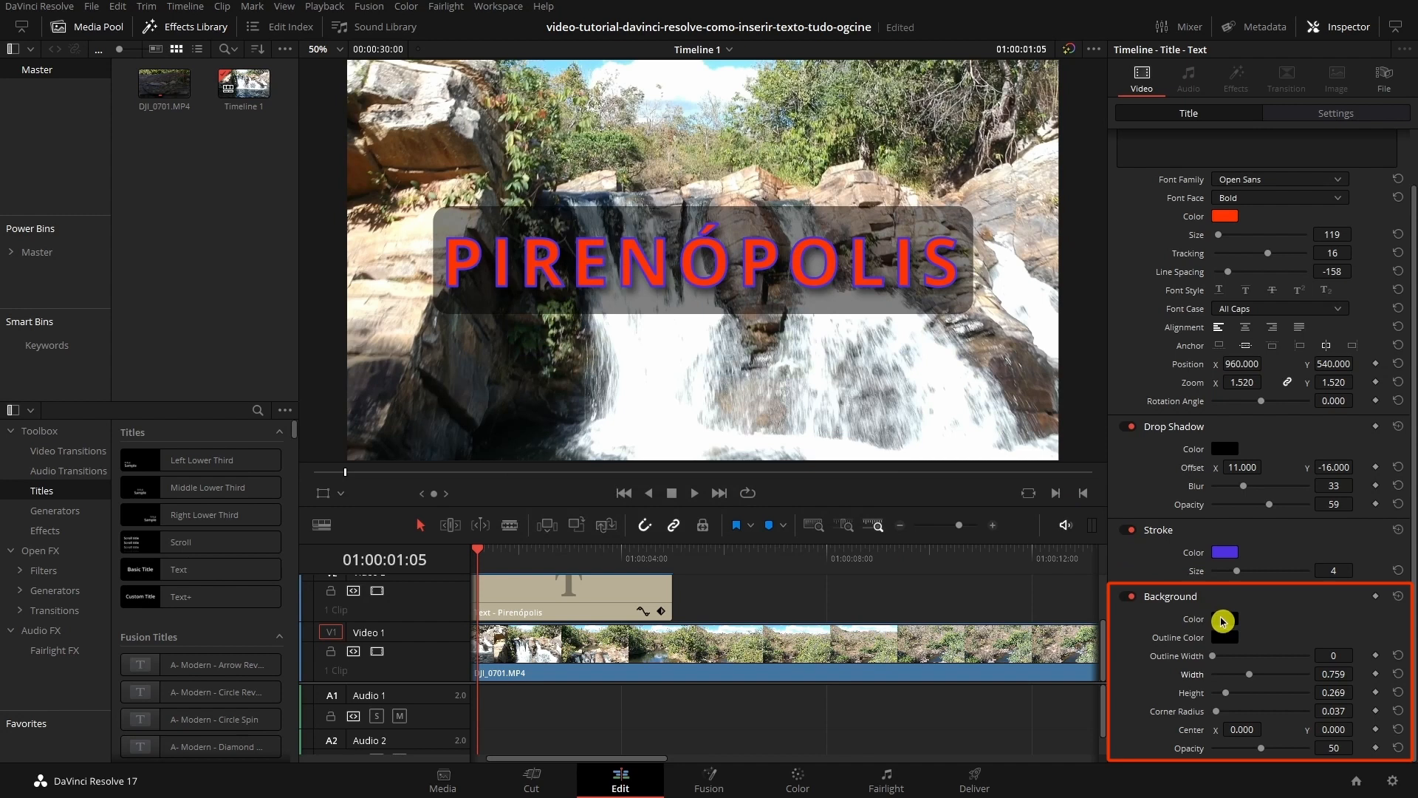
click(1223, 621)
click(798, 272)
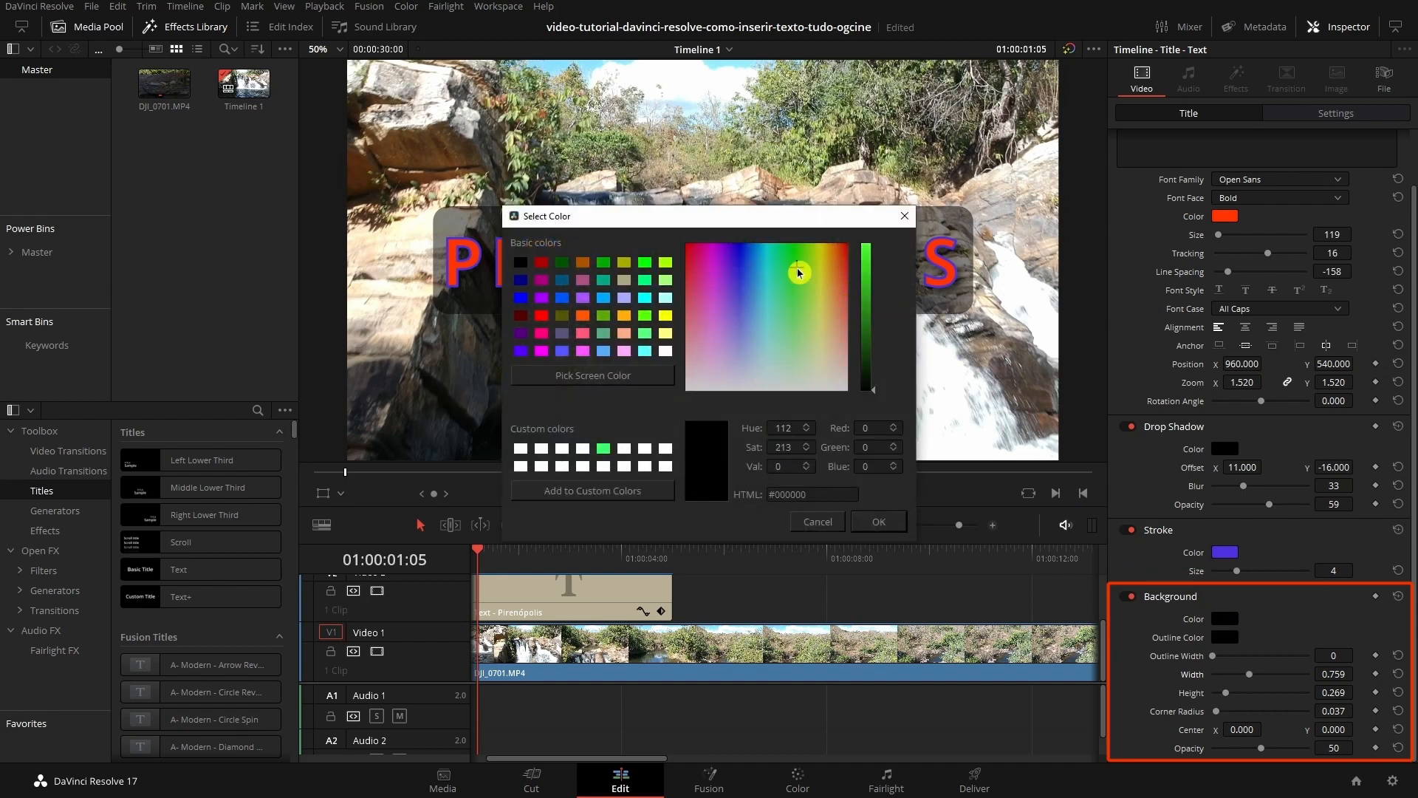
click(876, 525)
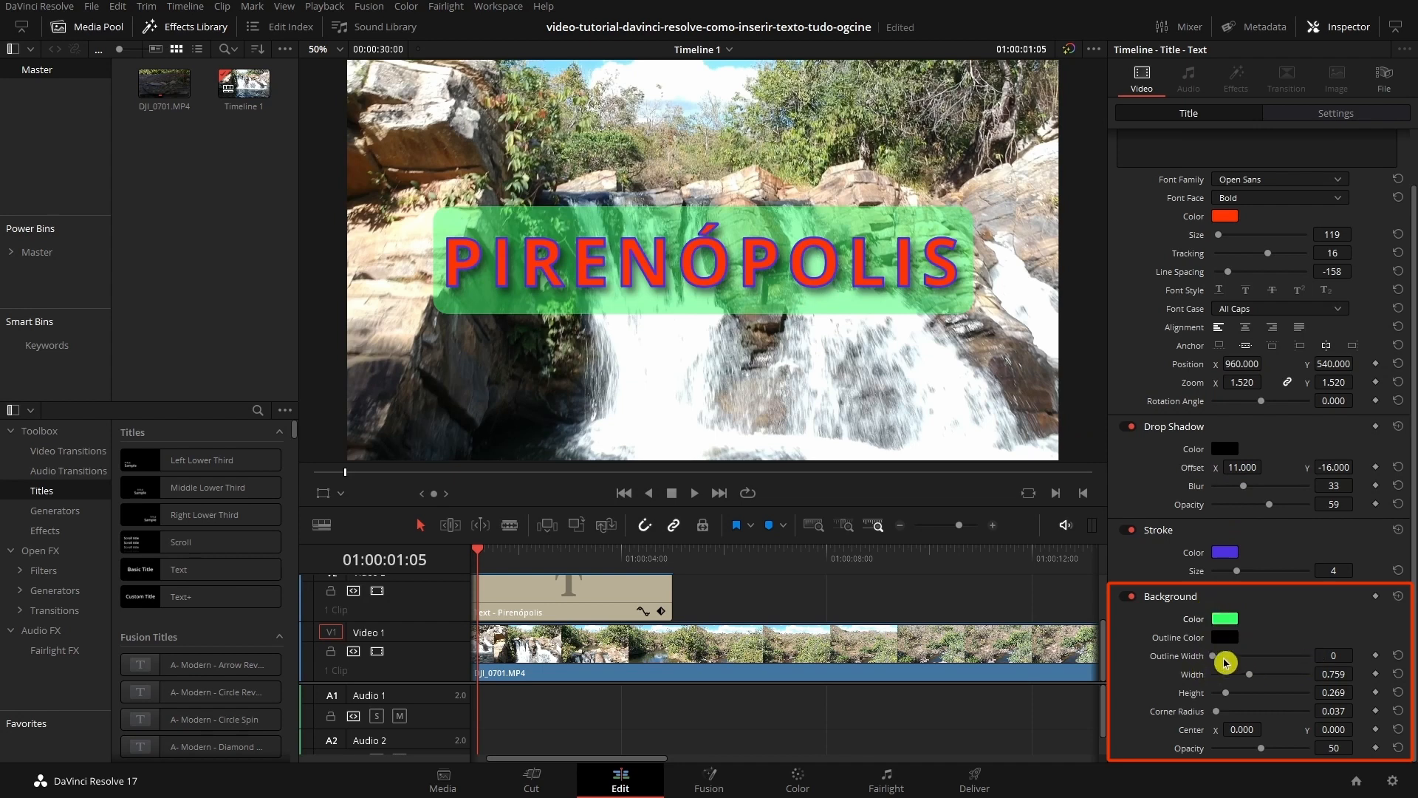
Step: Give the title's background an outline of width 6 and color the outline dark green
drag(1322, 653, 1357, 654)
drag(1358, 654, 1357, 655)
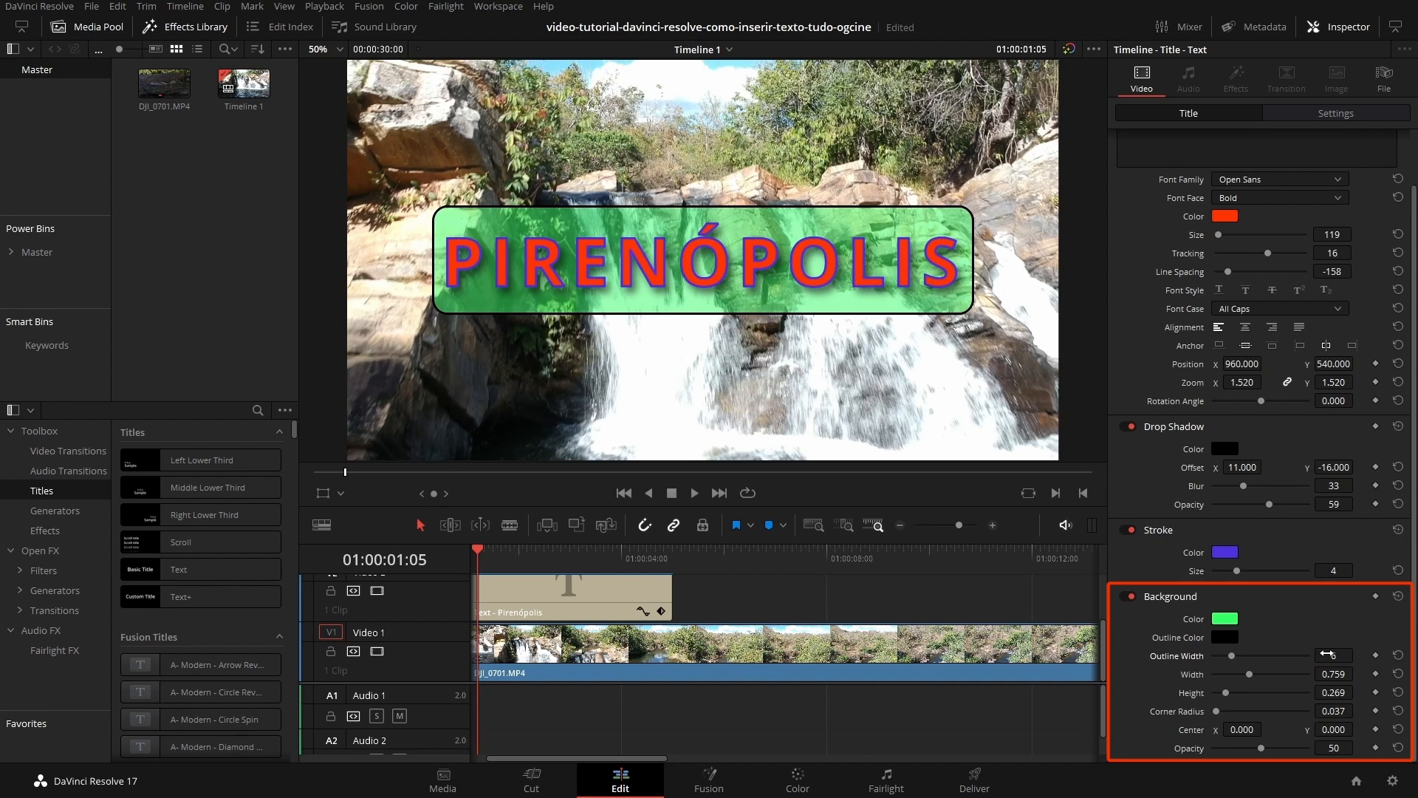
click(1225, 638)
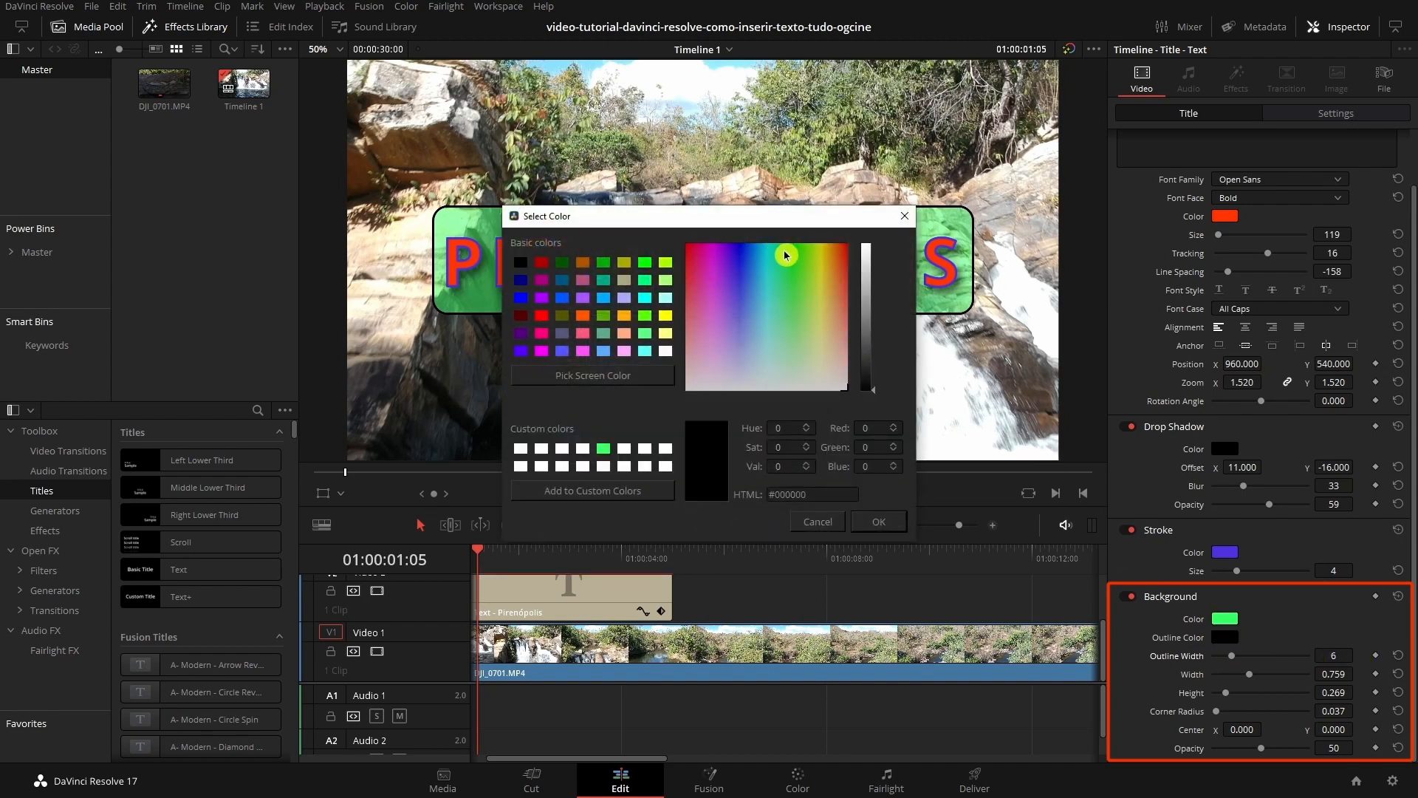
click(791, 261)
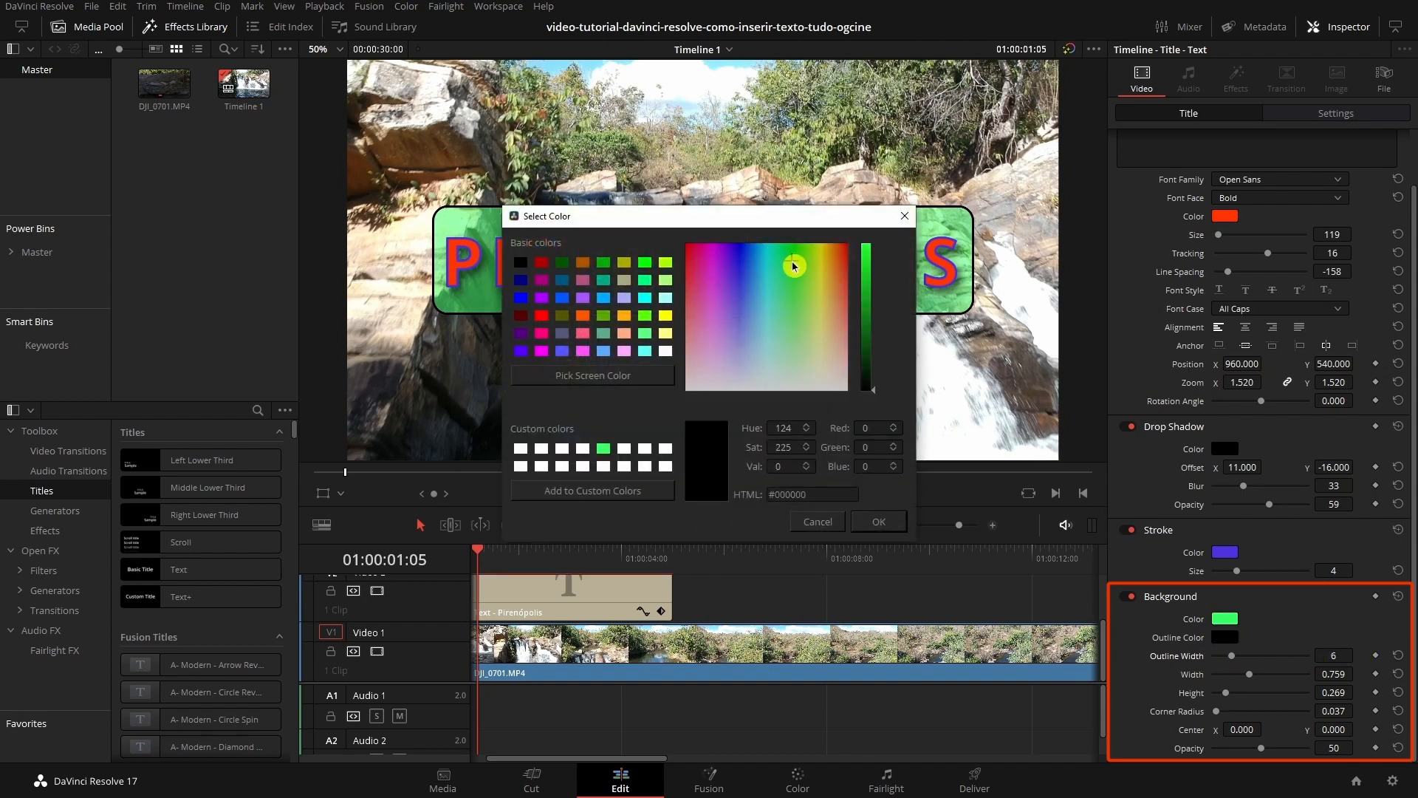
click(872, 331)
click(873, 523)
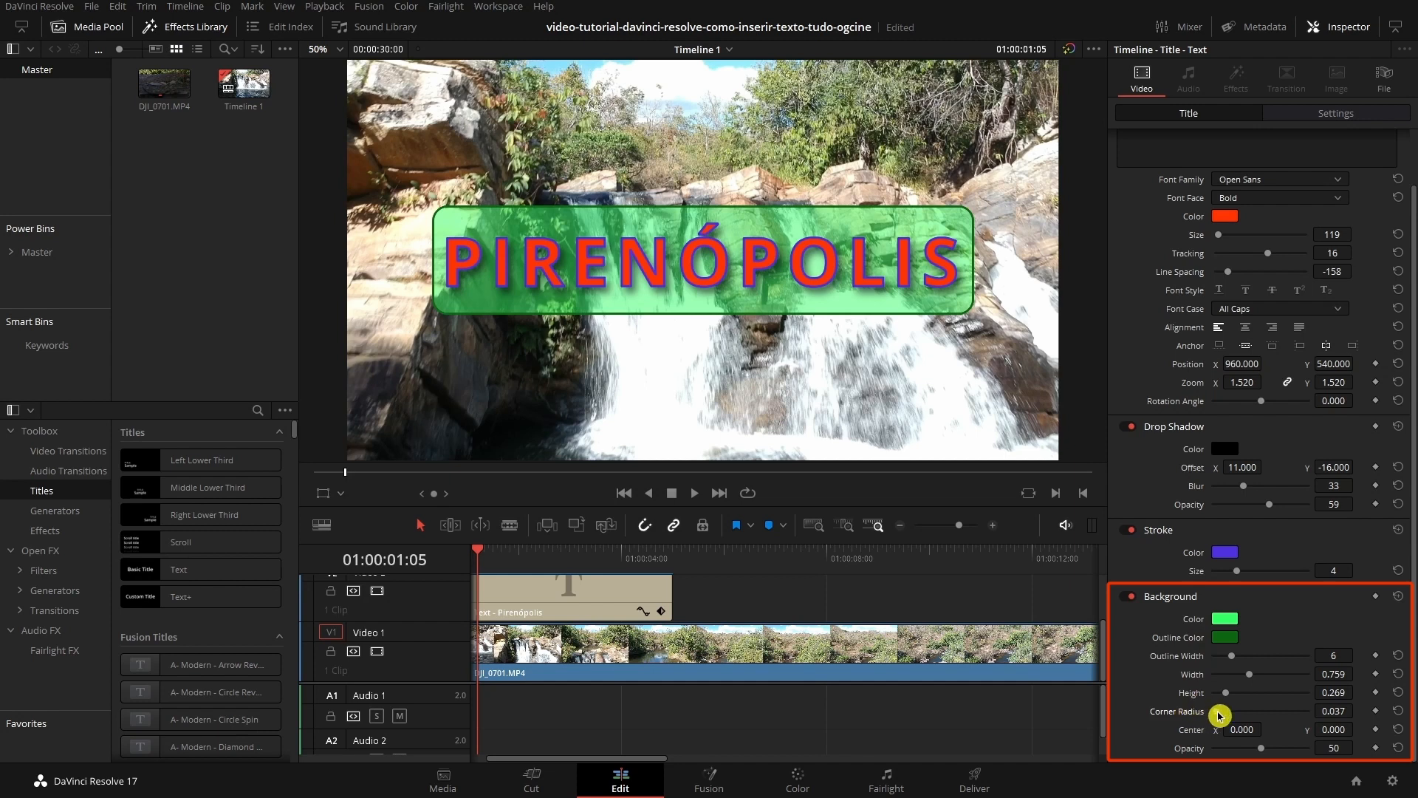
Step: Set the background's corner radius to 1.000 to turn the box into an ellipse
drag(1219, 715, 1207, 715)
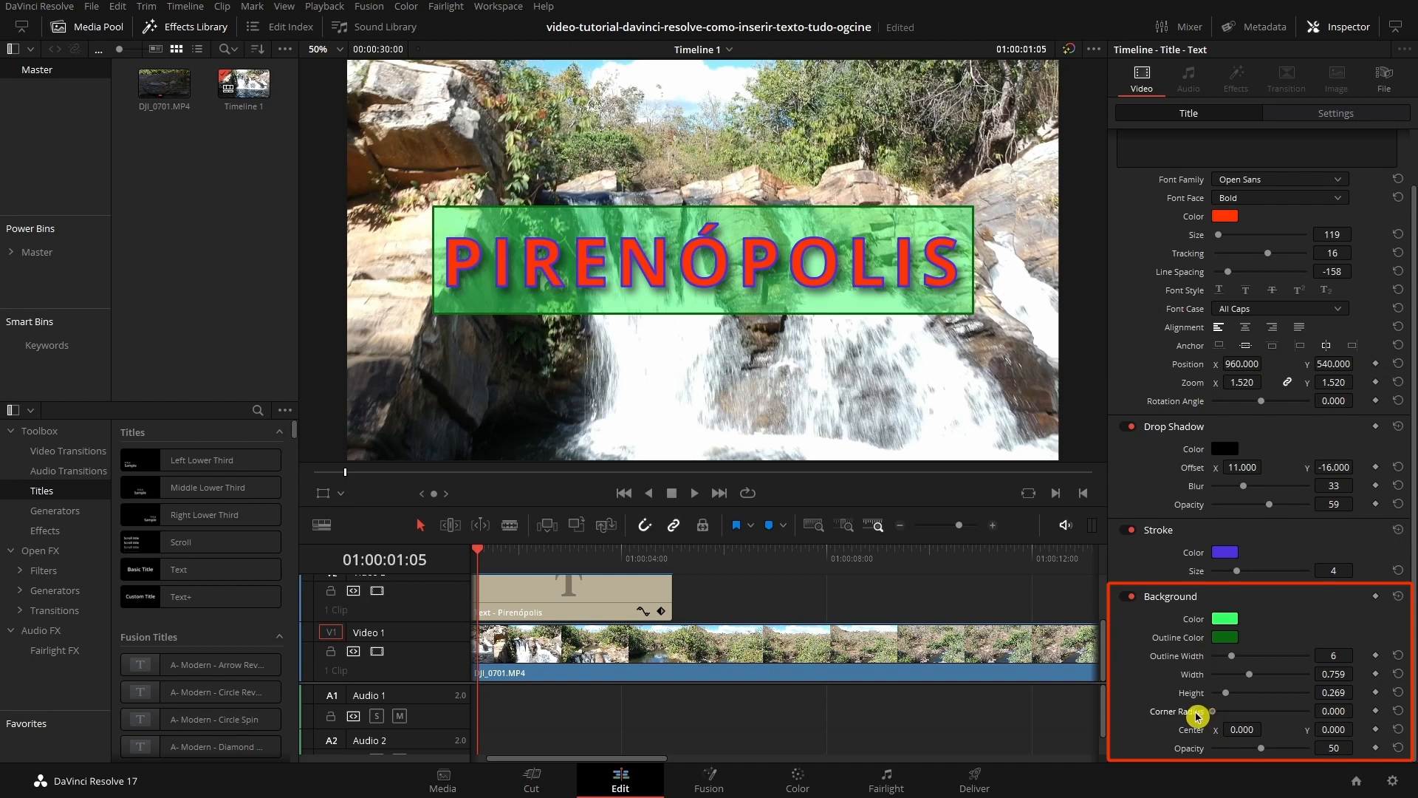
drag(1212, 711, 1320, 702)
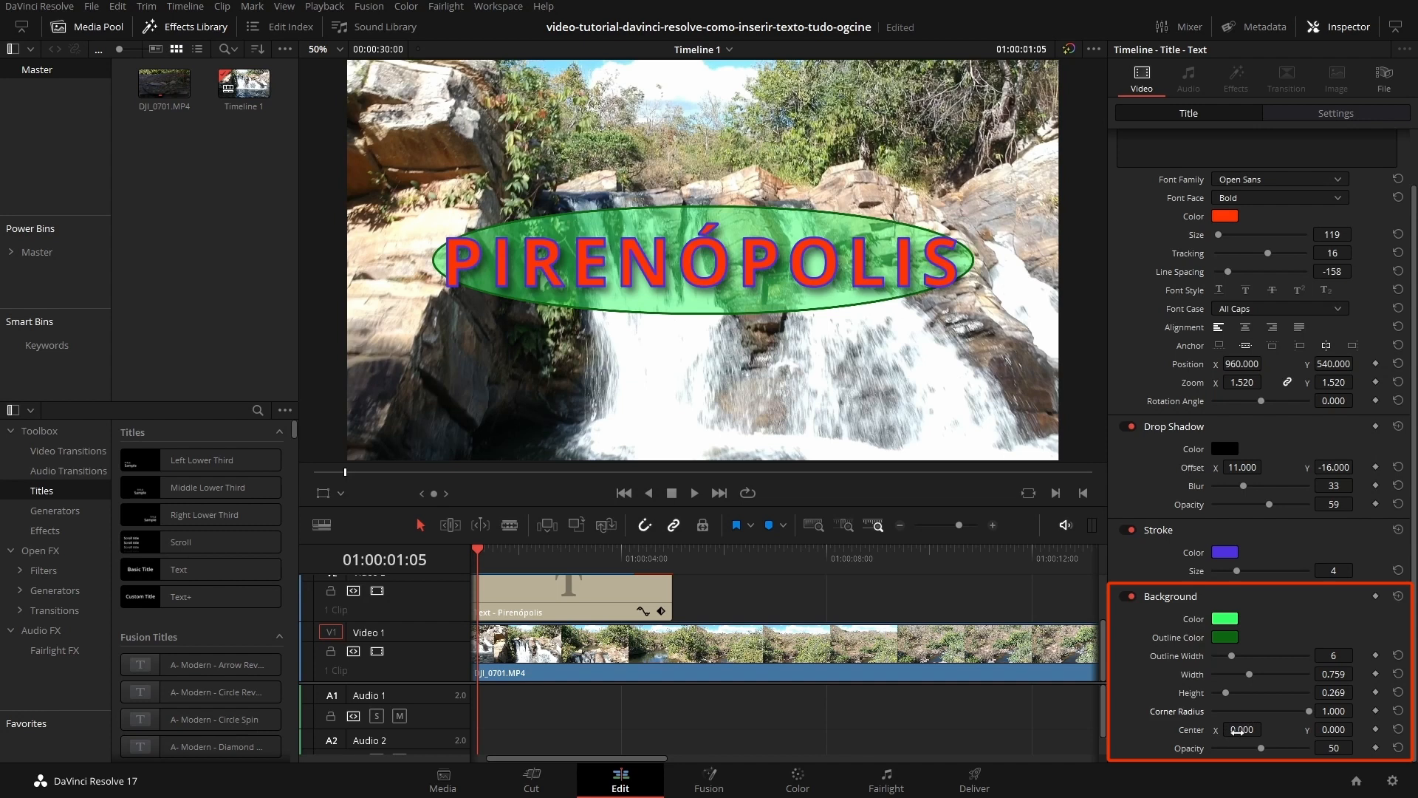
Step: Try shifting the background's center and setting its opacity to 100 and 0, and restore center 0.000 and opacity 50
mouse_move(1242, 729)
mouse_down()
mouse_move(1190, 730)
mouse_move(1289, 729)
mouse_move(1270, 729)
mouse_up()
drag(1365, 729, 1358, 729)
double_click(1197, 730)
drag(1259, 748, 1321, 738)
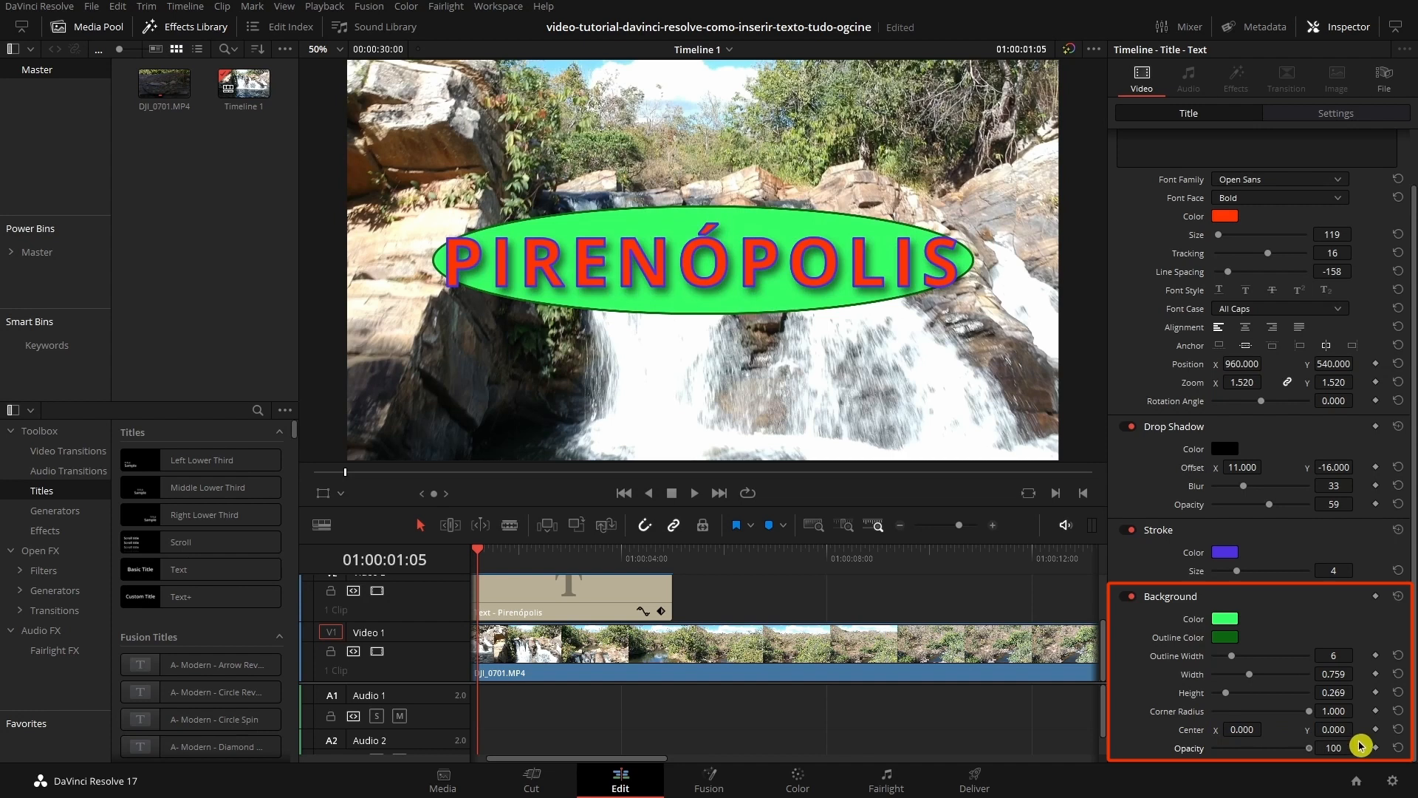
drag(1334, 747, 1166, 748)
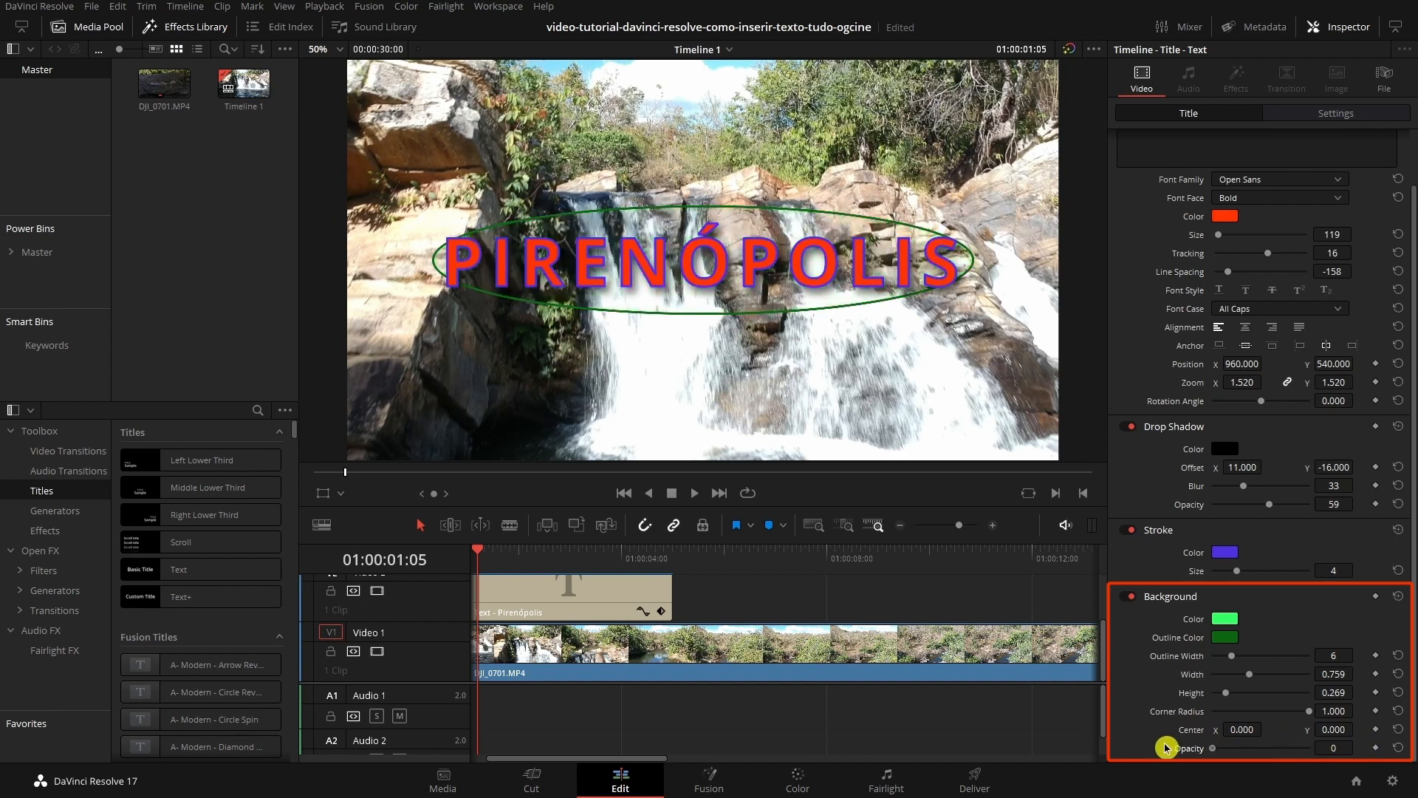
drag(1166, 748, 1260, 749)
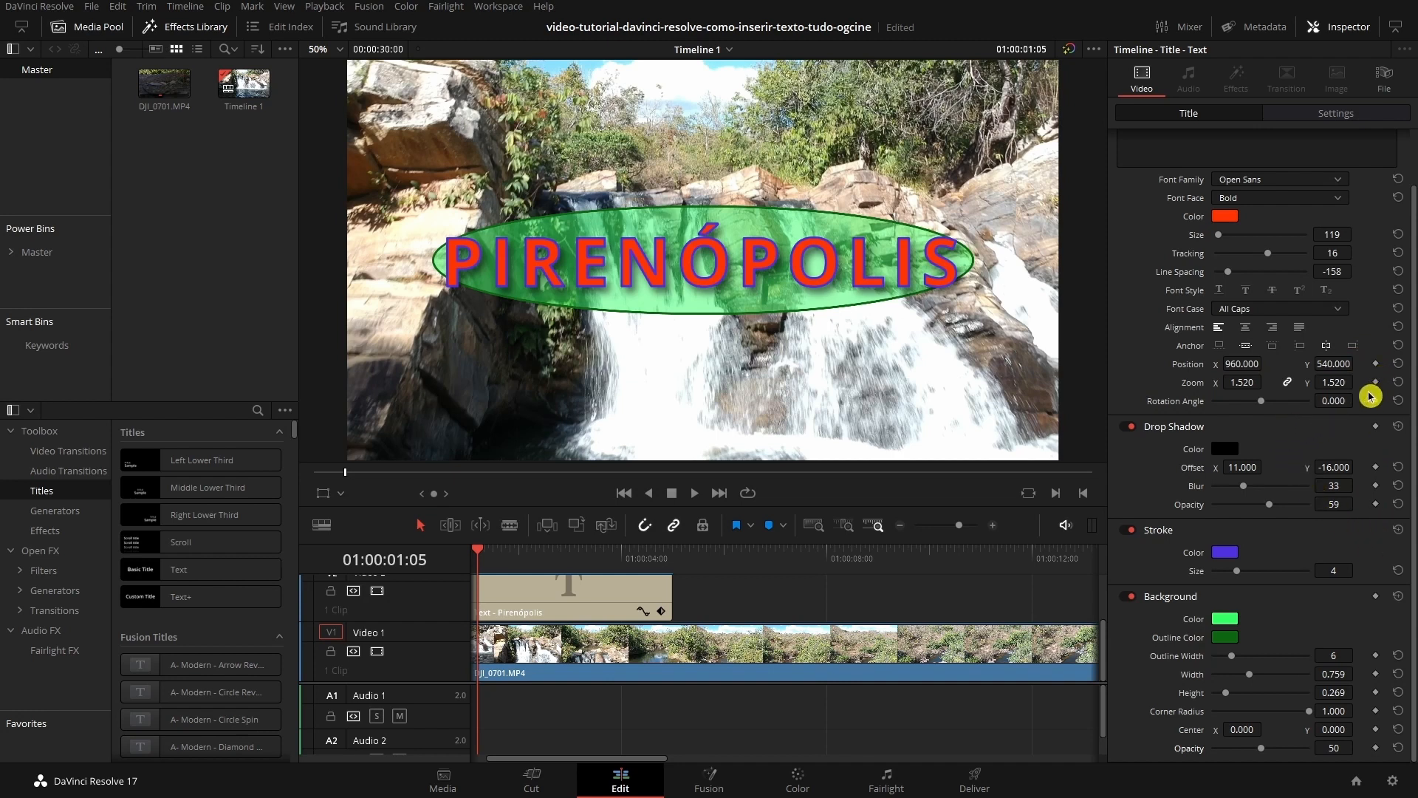
Step: At the start of the timeline, set the title's Y position to -172 below the frame and keyframe its position
click(577, 546)
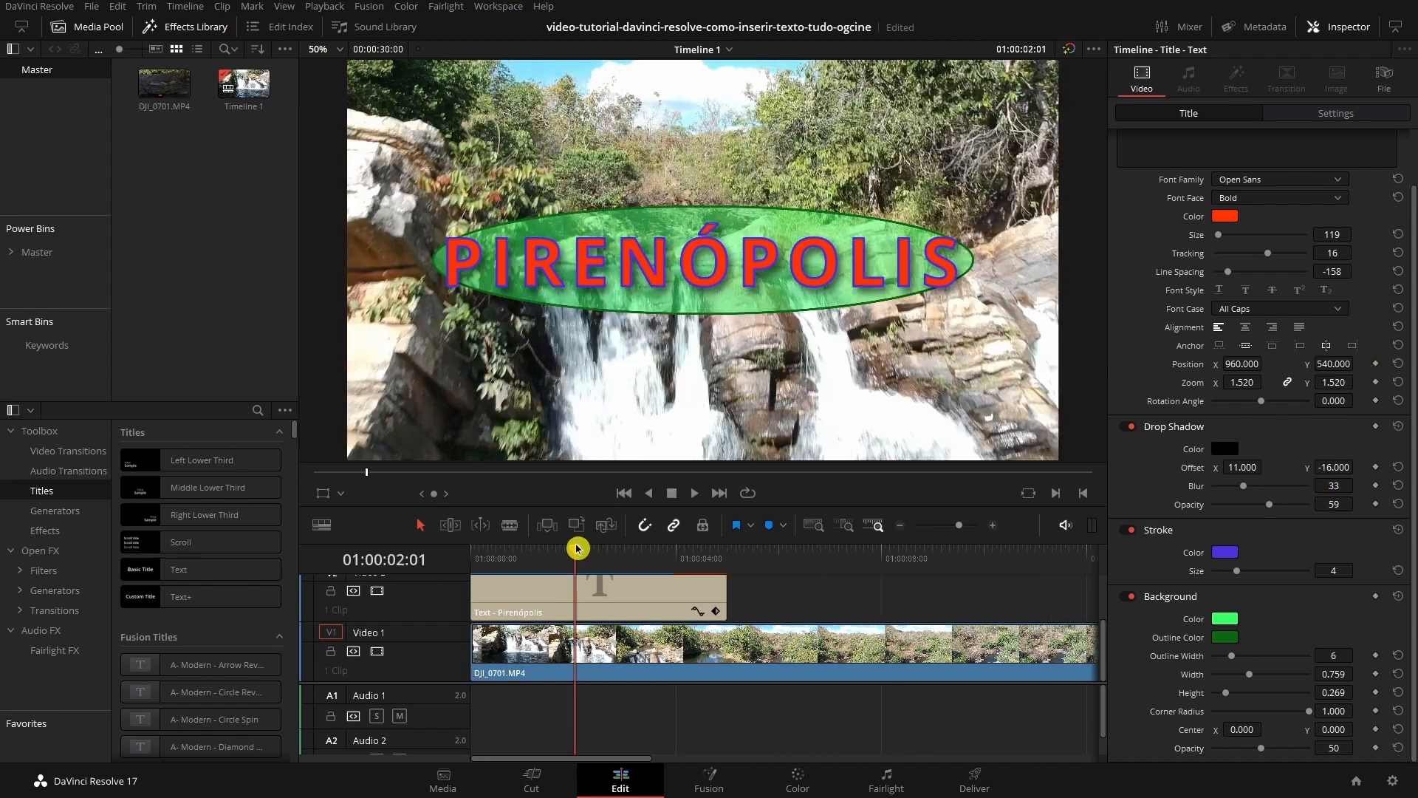
drag(578, 548, 460, 558)
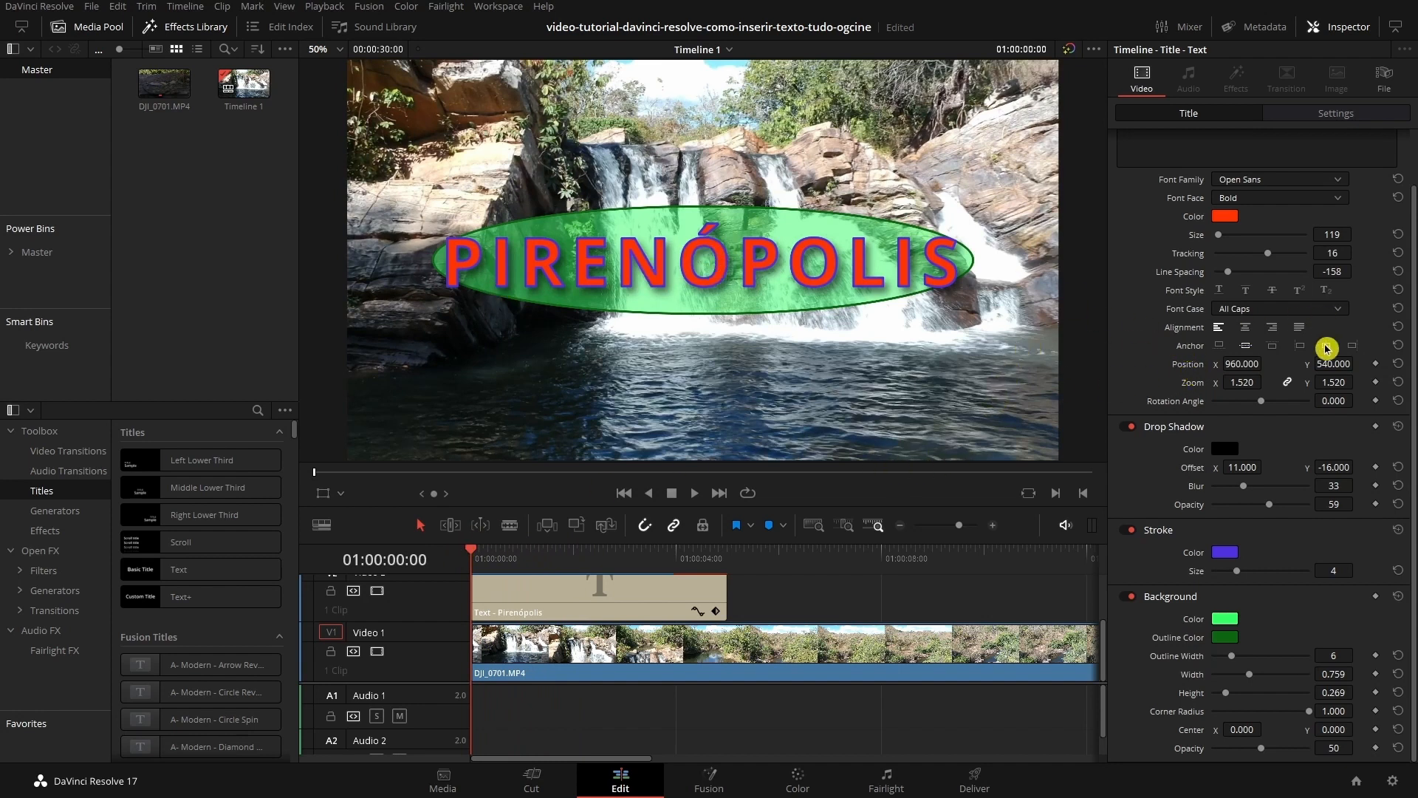
mouse_move(1358, 363)
mouse_down()
mouse_move(1404, 358)
mouse_move(1381, 365)
mouse_up()
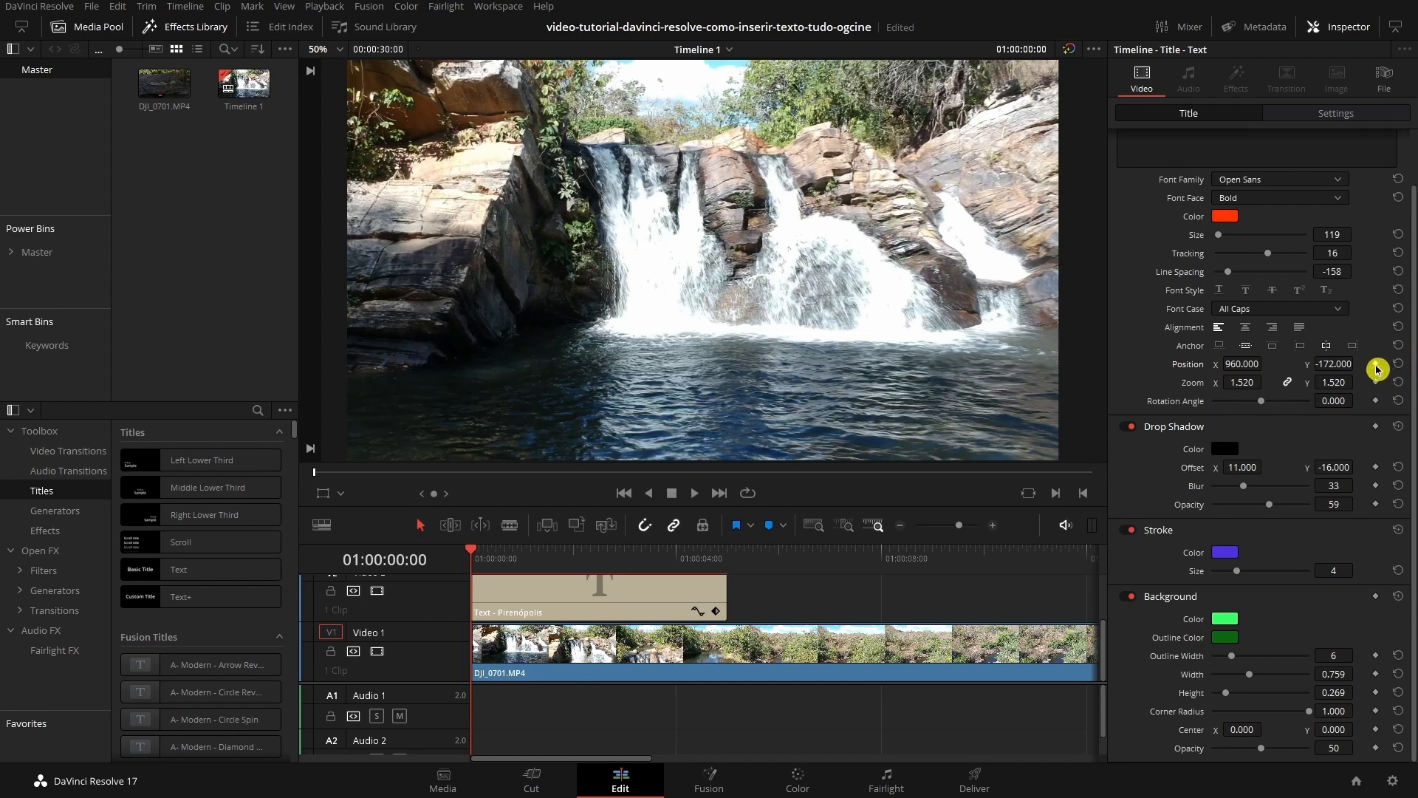
click(1374, 364)
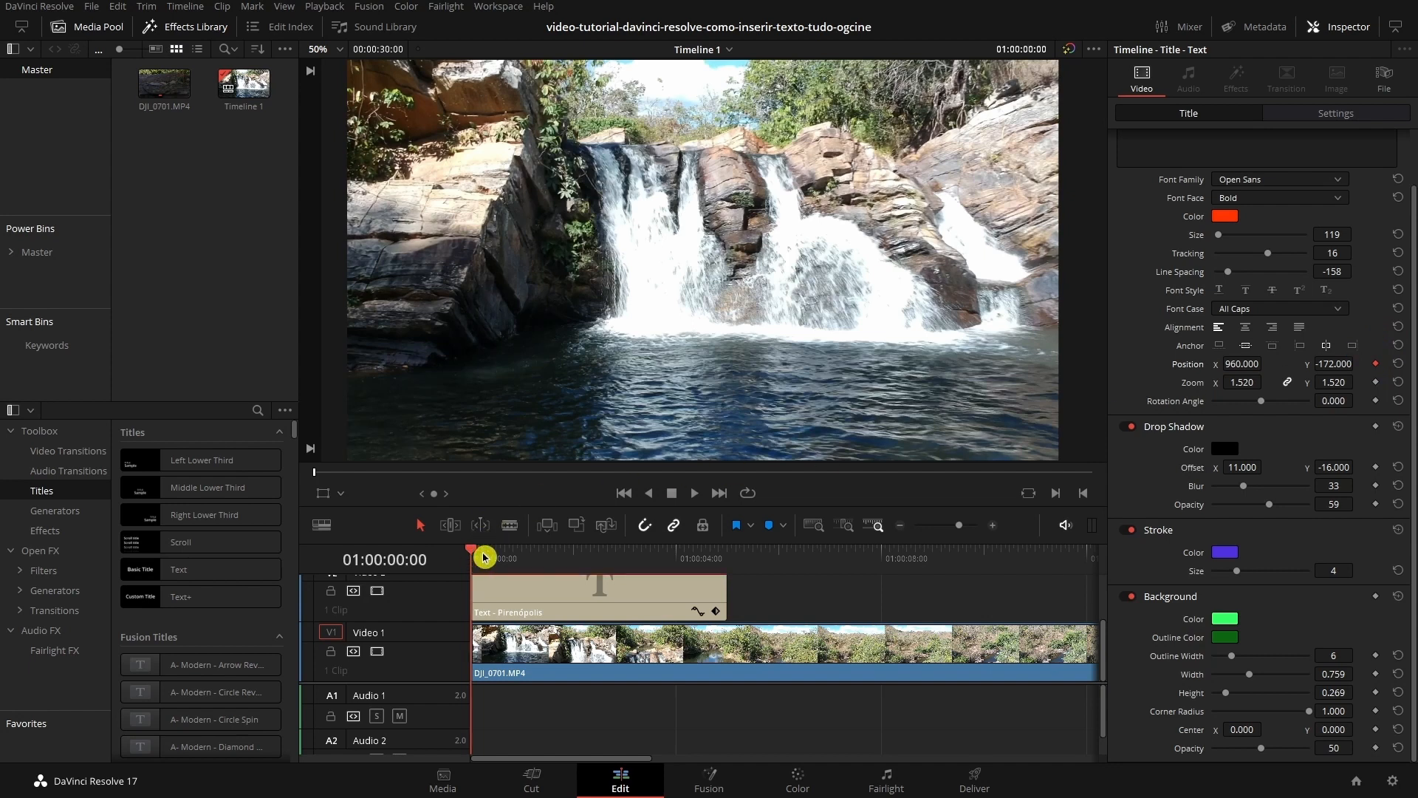
Step: At 01:00:03:05, set the title's Y position to 450 so that it rises into the frame
drag(475, 552, 637, 558)
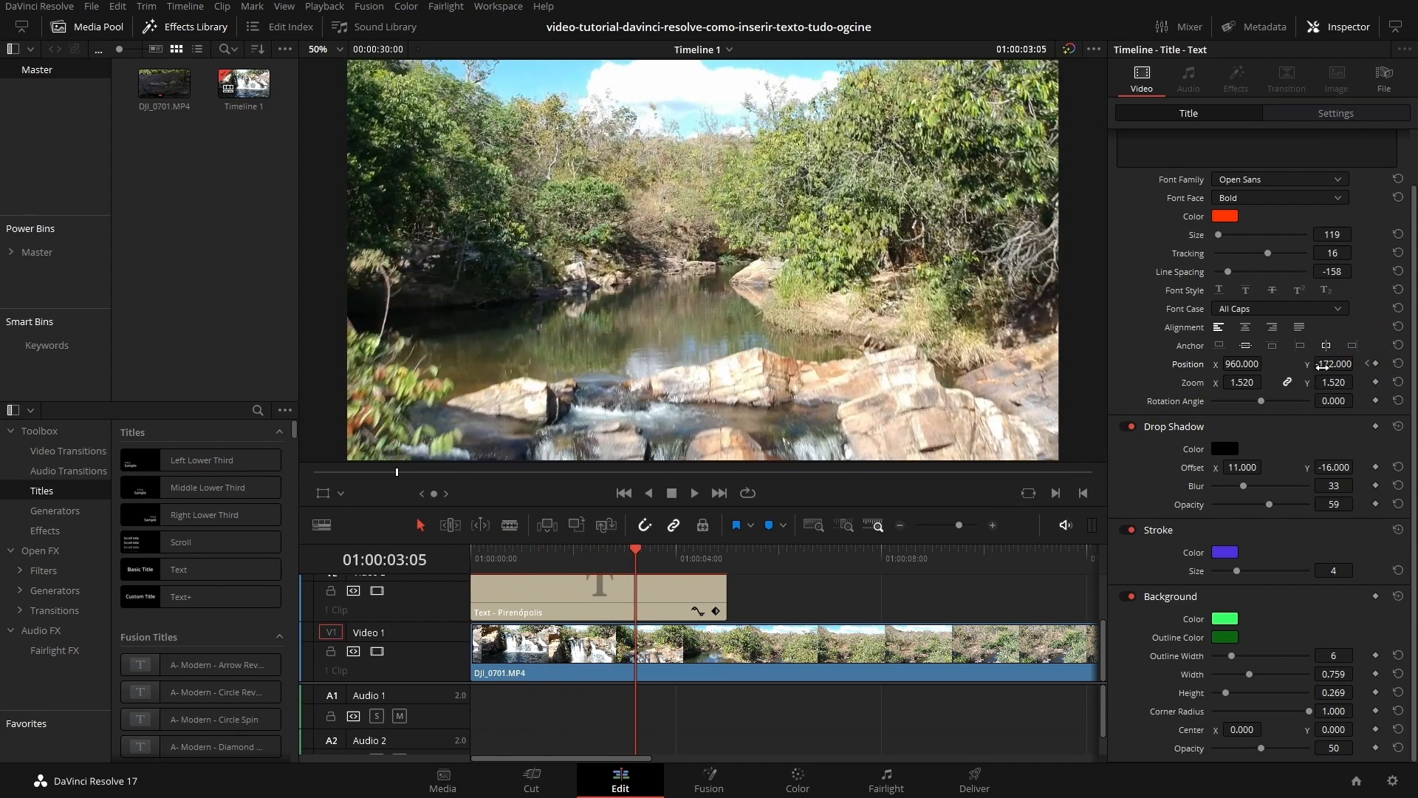
drag(1334, 363, 1417, 363)
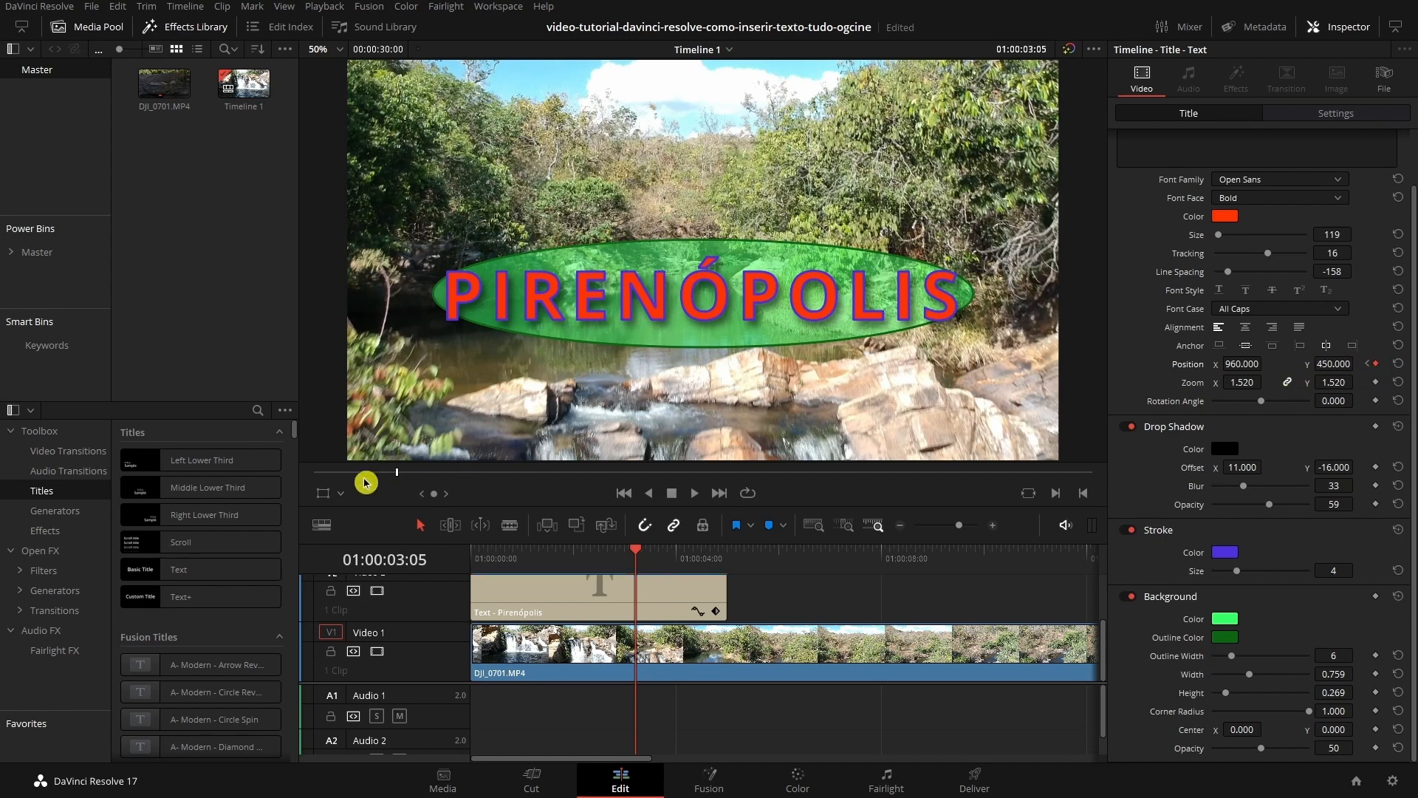
Step: Play the timeline from the beginning to preview the title's position animation
drag(401, 475, 308, 475)
key(space)
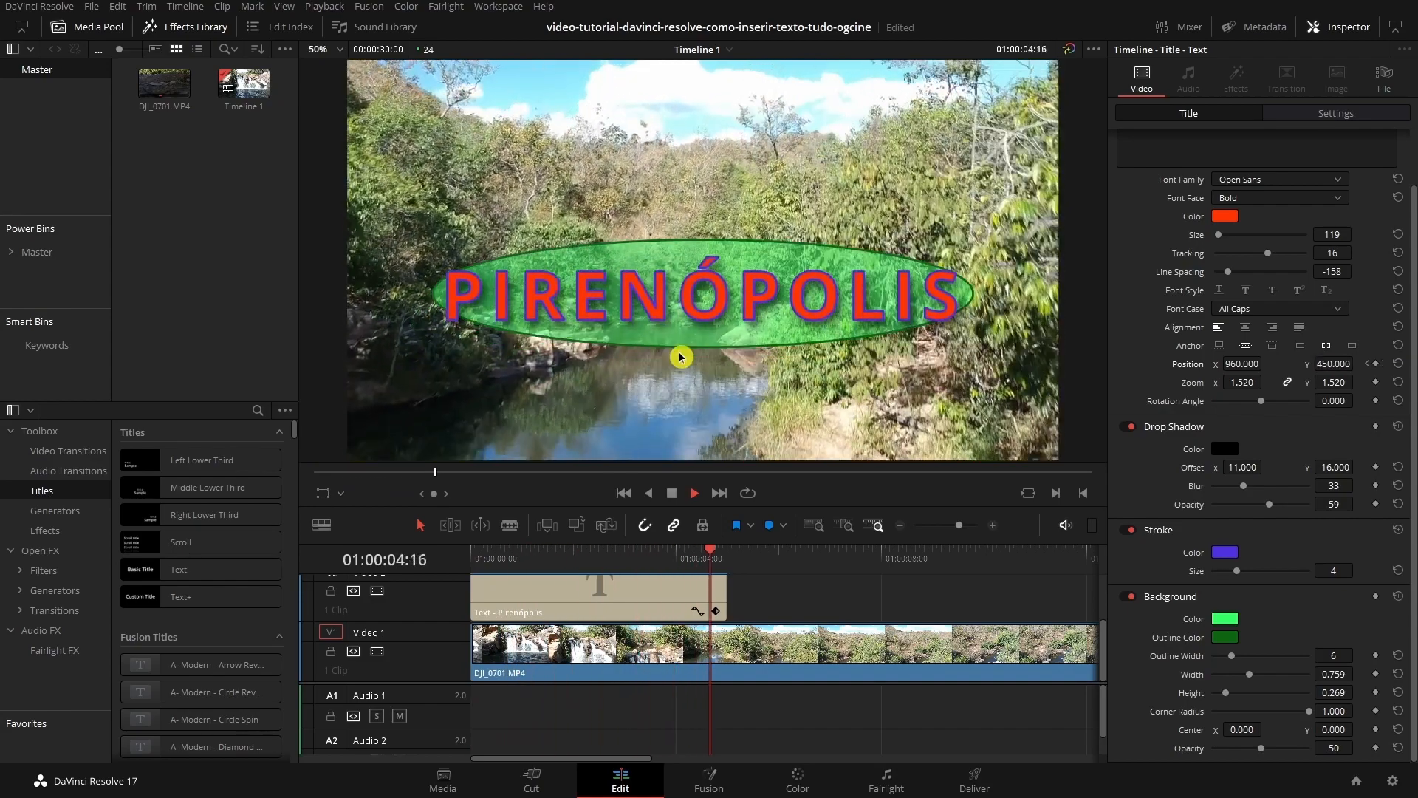
key(space)
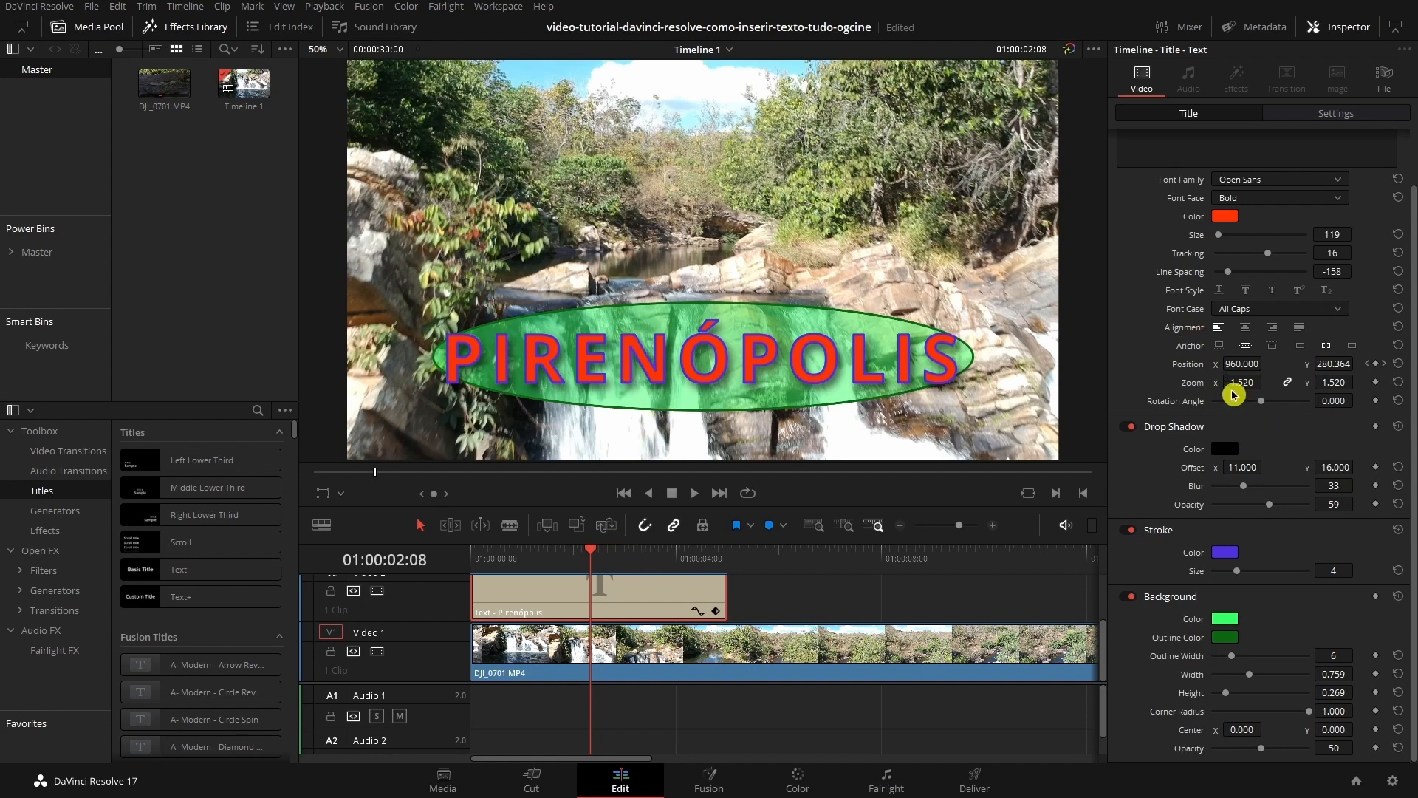
Step: Reduce the title's linked X and Y zoom to 1.380
drag(1235, 382, 1267, 386)
click(1377, 363)
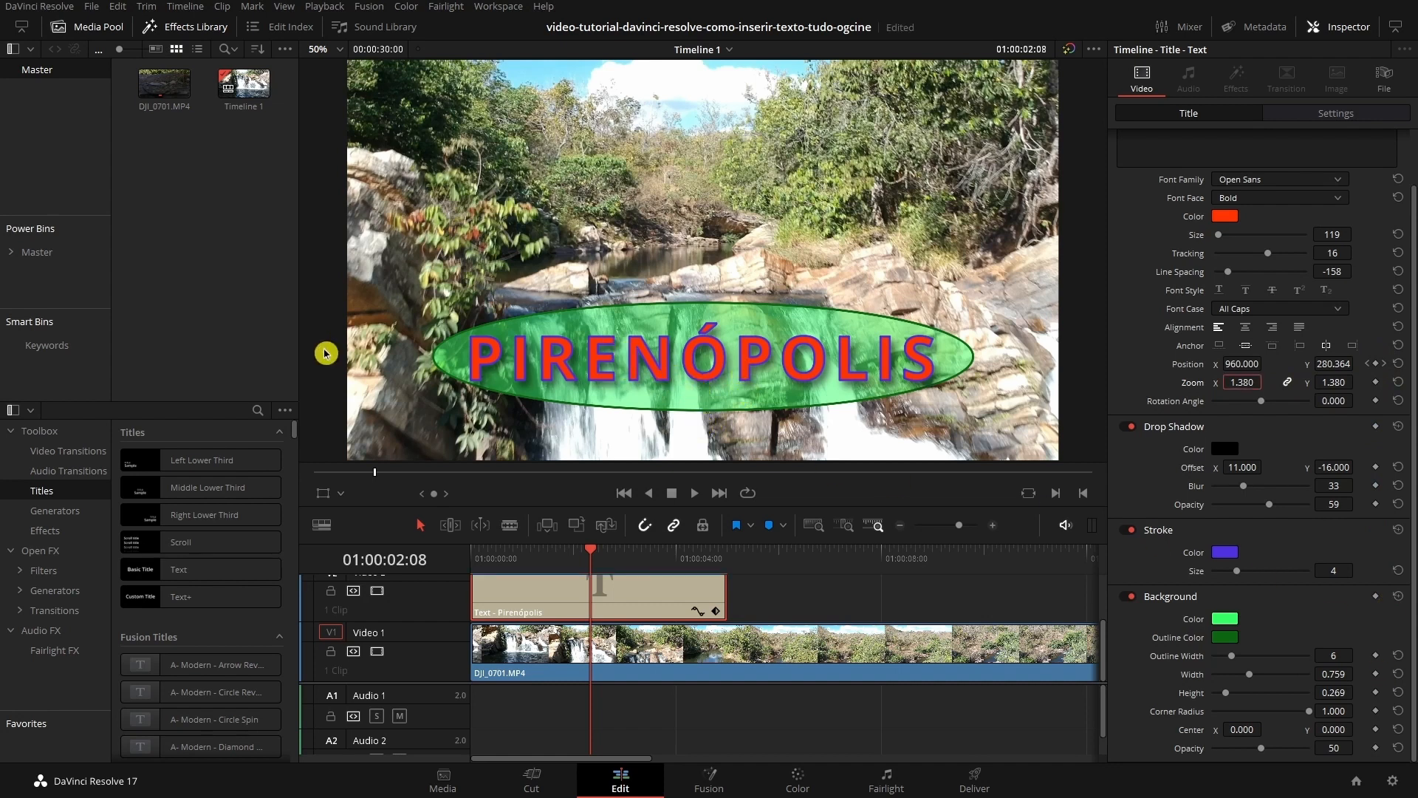
Step: Add the Three Line Drop Fusion title right after the Pirenópolis title on the same track and select it with the playhead at 01:00:07:08
click(80, 28)
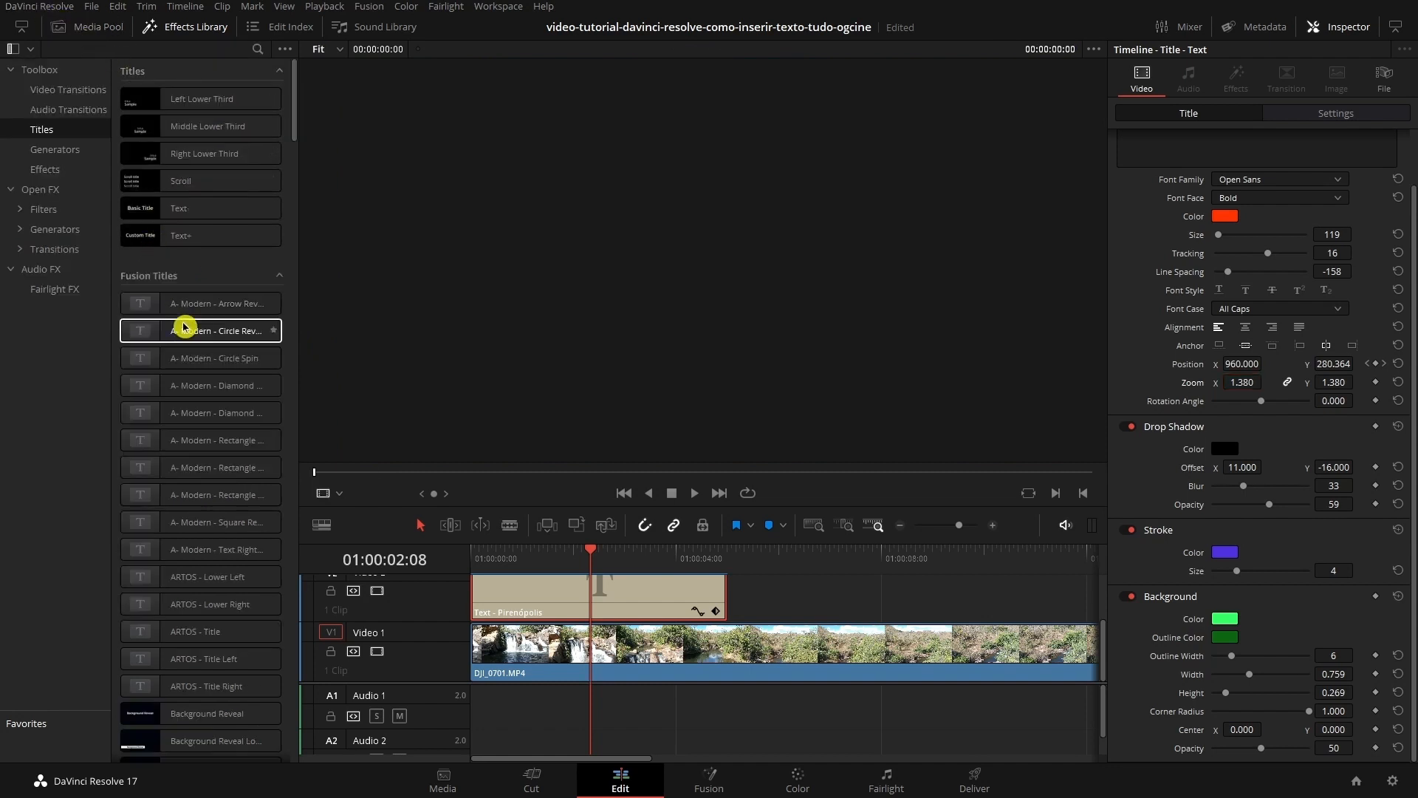
scroll(192, 426, down, 5)
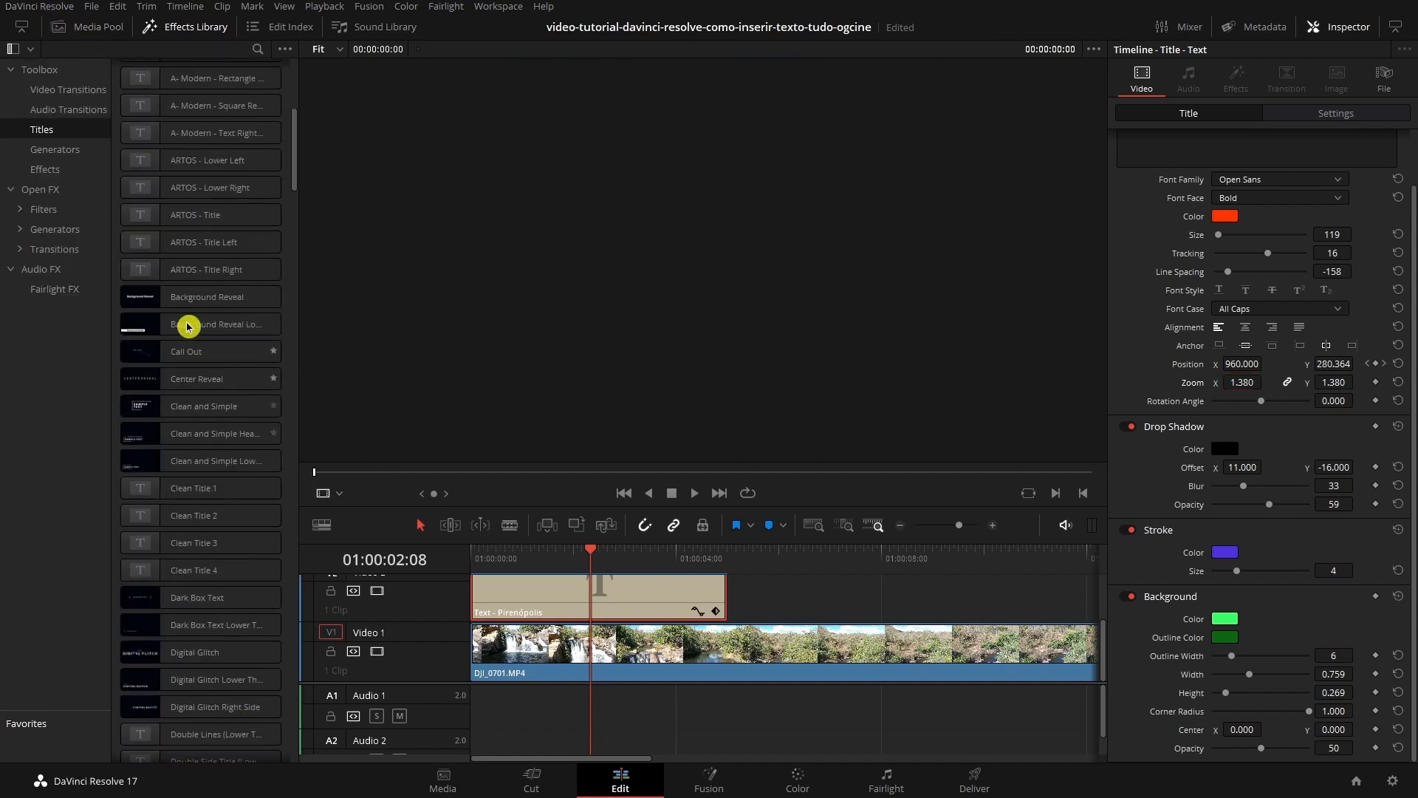
scroll(164, 295, down, 12)
scroll(164, 316, down, 15)
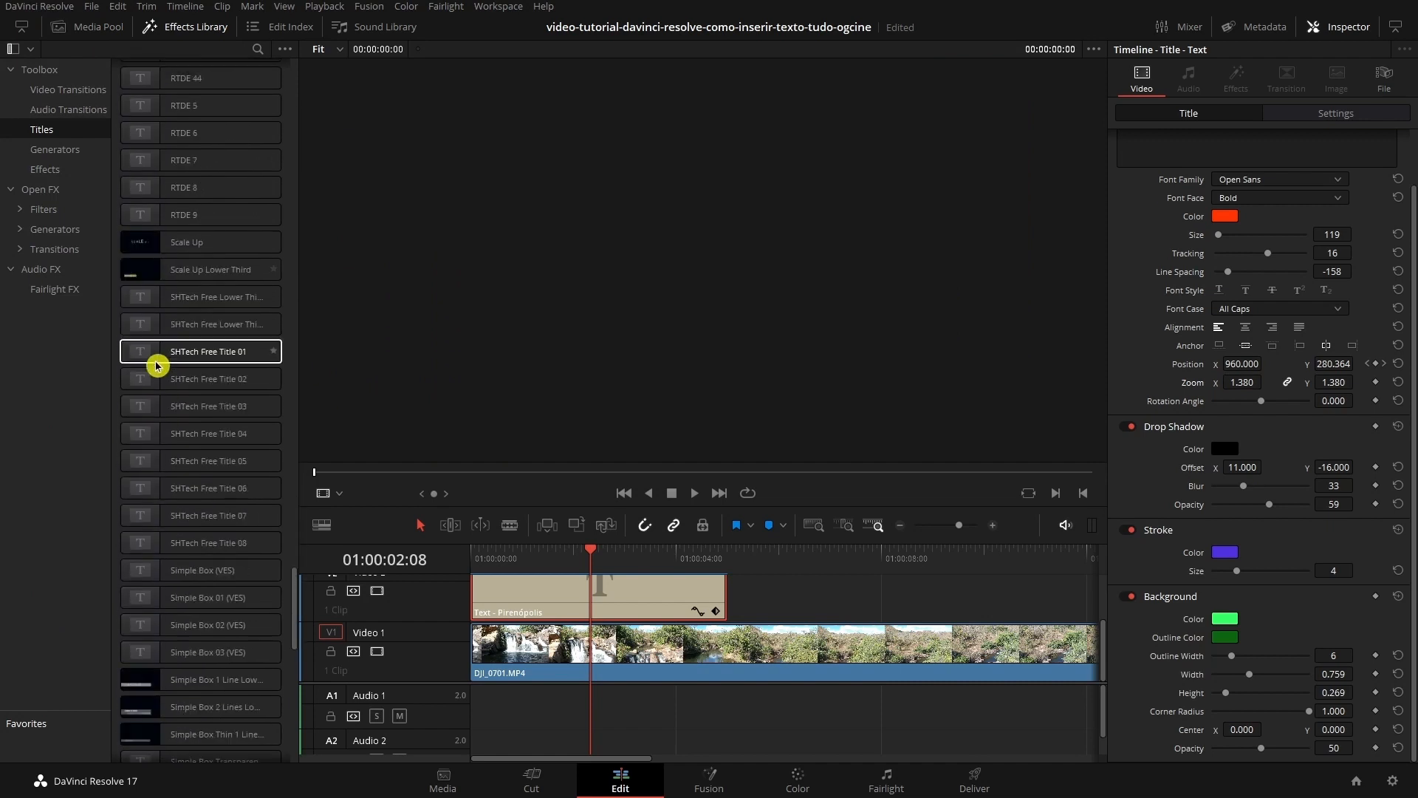
scroll(157, 366, down, 8)
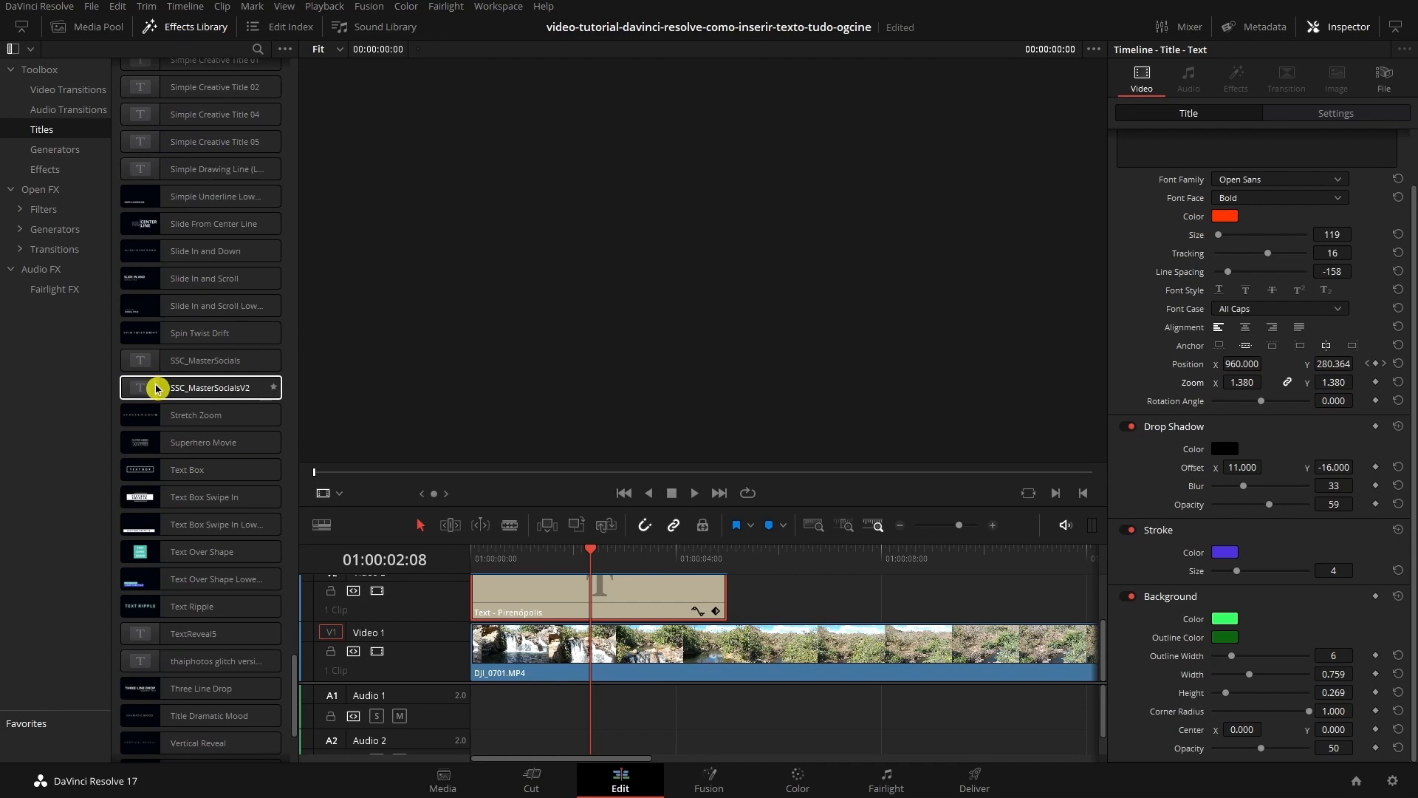
scroll(157, 388, down, 3)
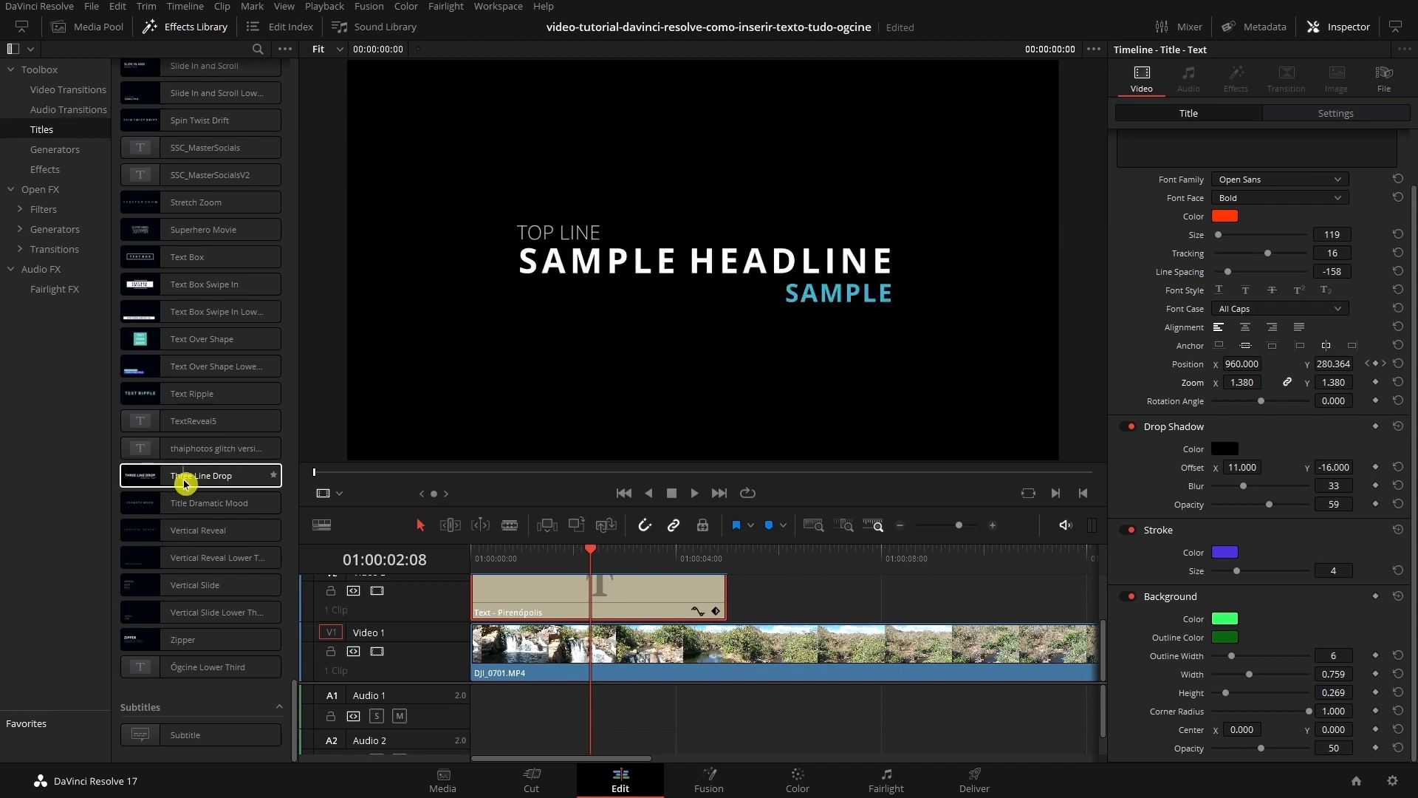
drag(188, 479, 753, 591)
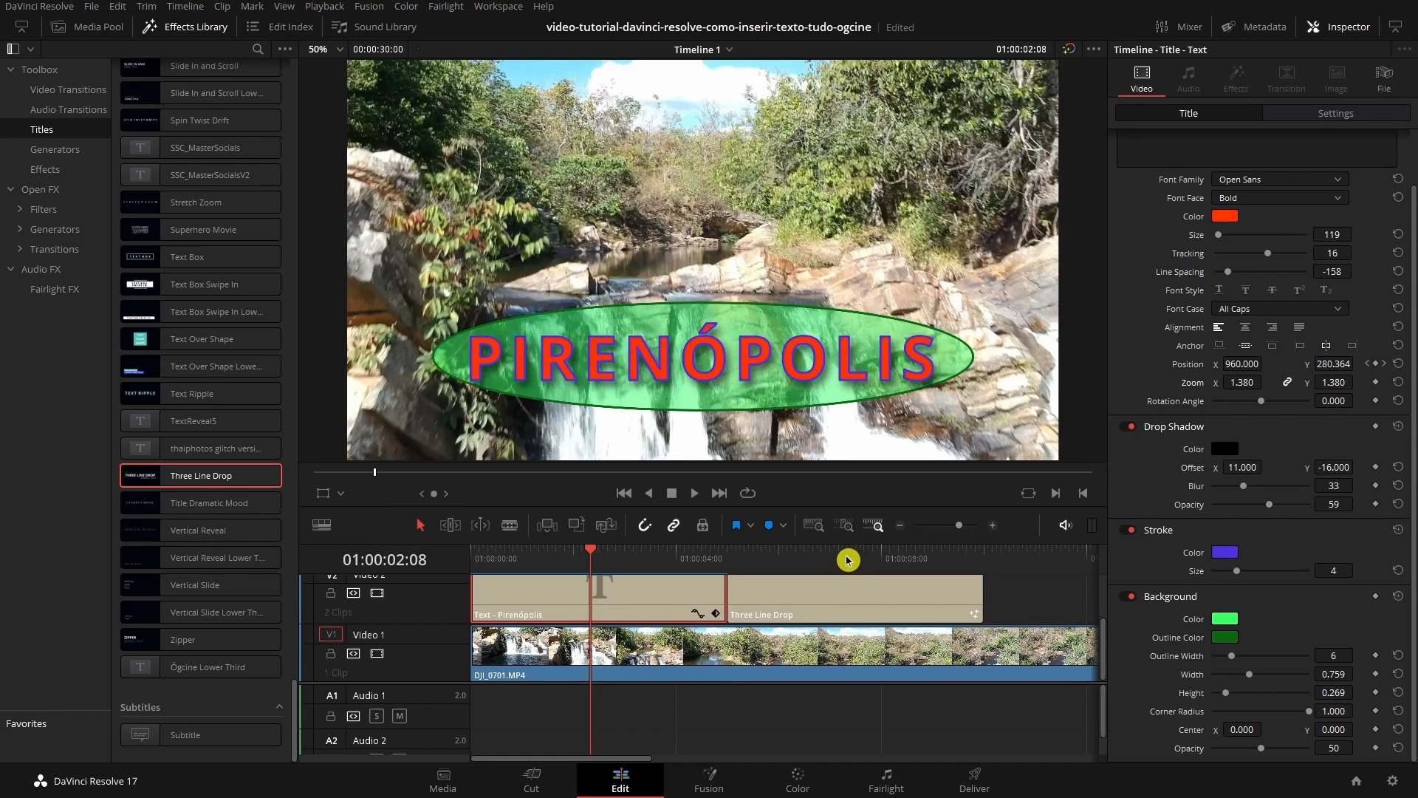
click(848, 554)
click(878, 584)
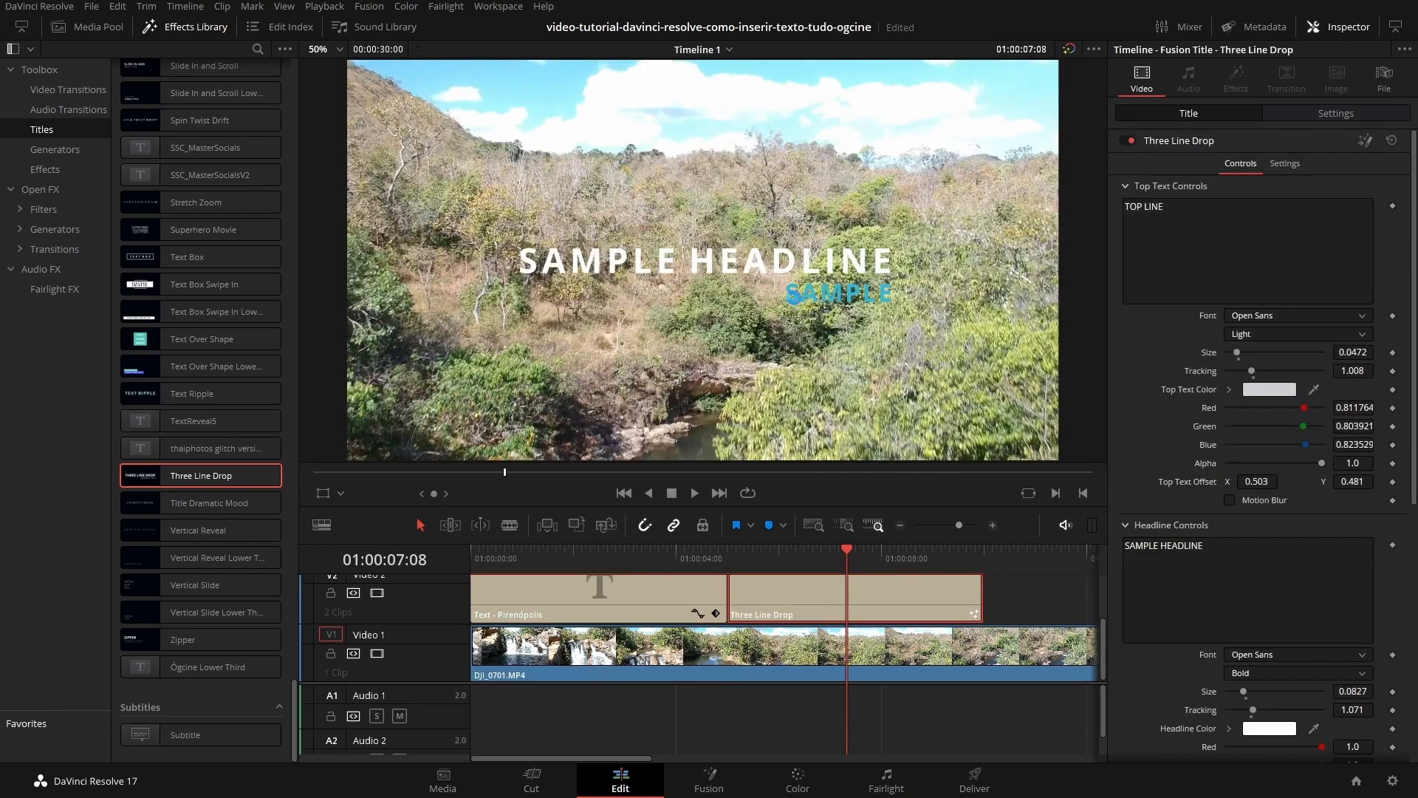